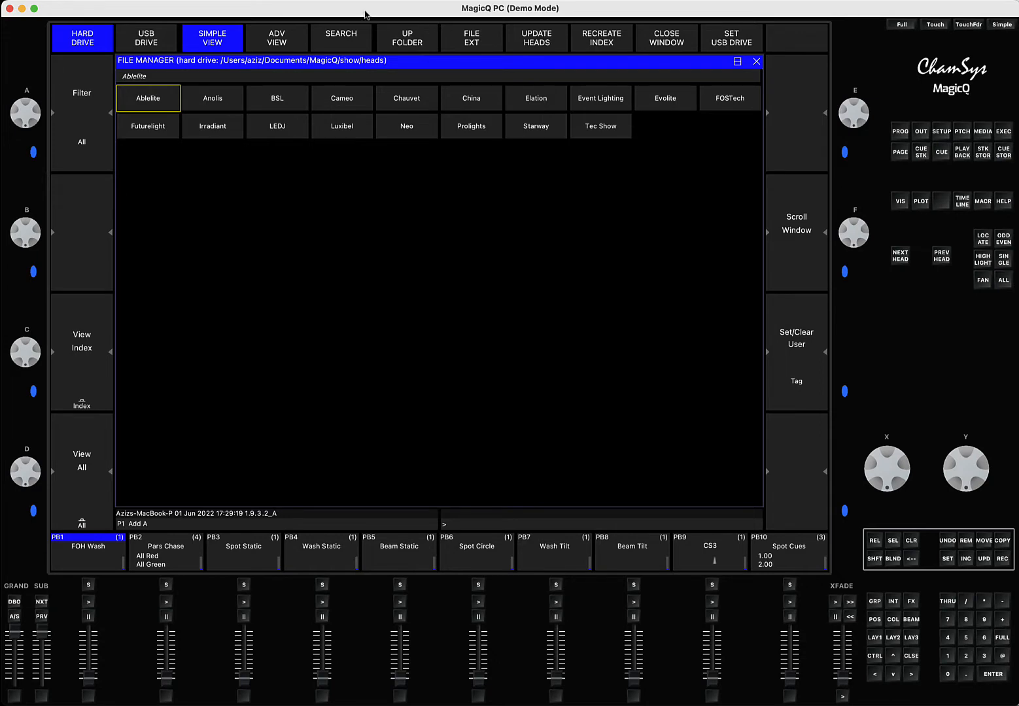
- Choose the Tec Show ION230B head in Ba2 mode from the head library
{"action": "left_click_drag", "start_coordinate": [366, 16], "coordinate": [673, 22]}
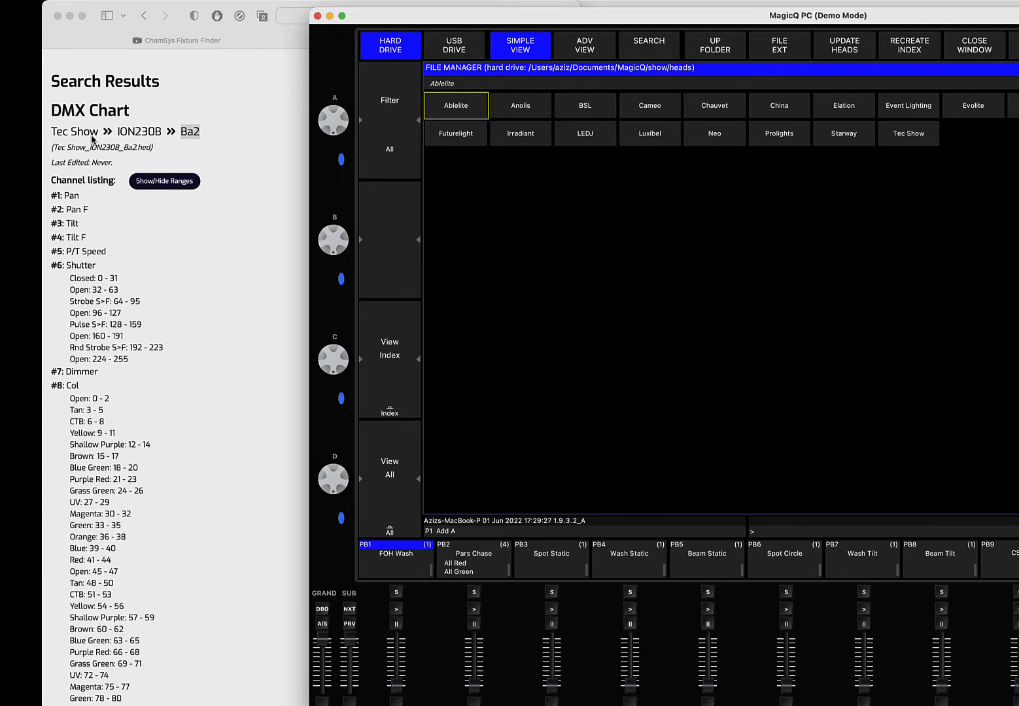
{"action": "left_click", "coordinate": [907, 135]}
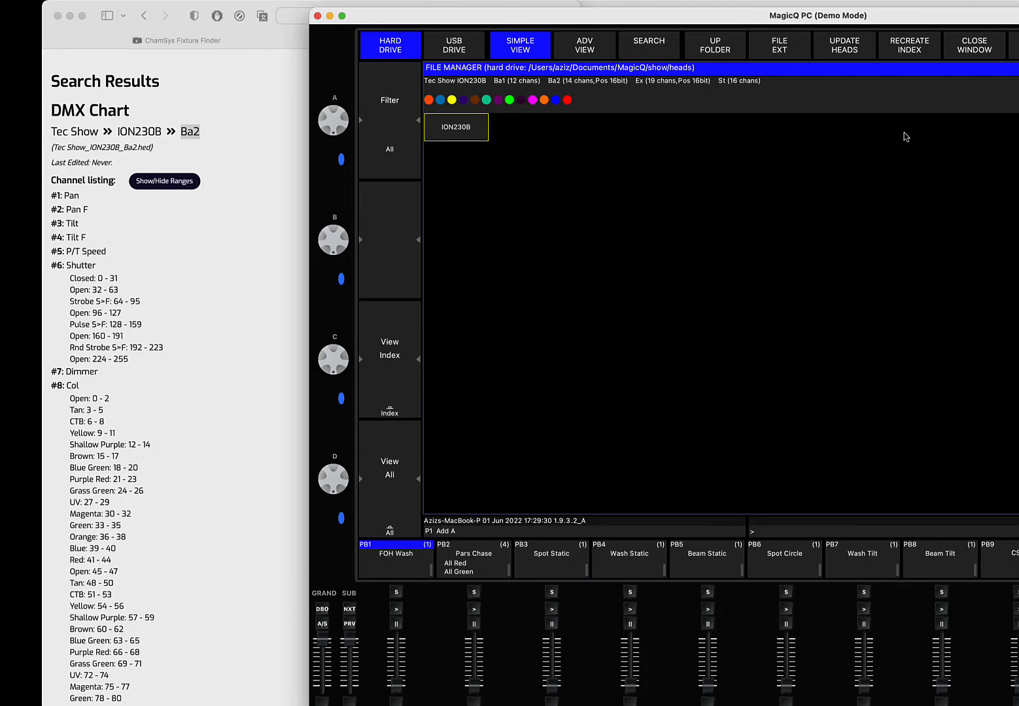
{"action": "left_click", "coordinate": [450, 131]}
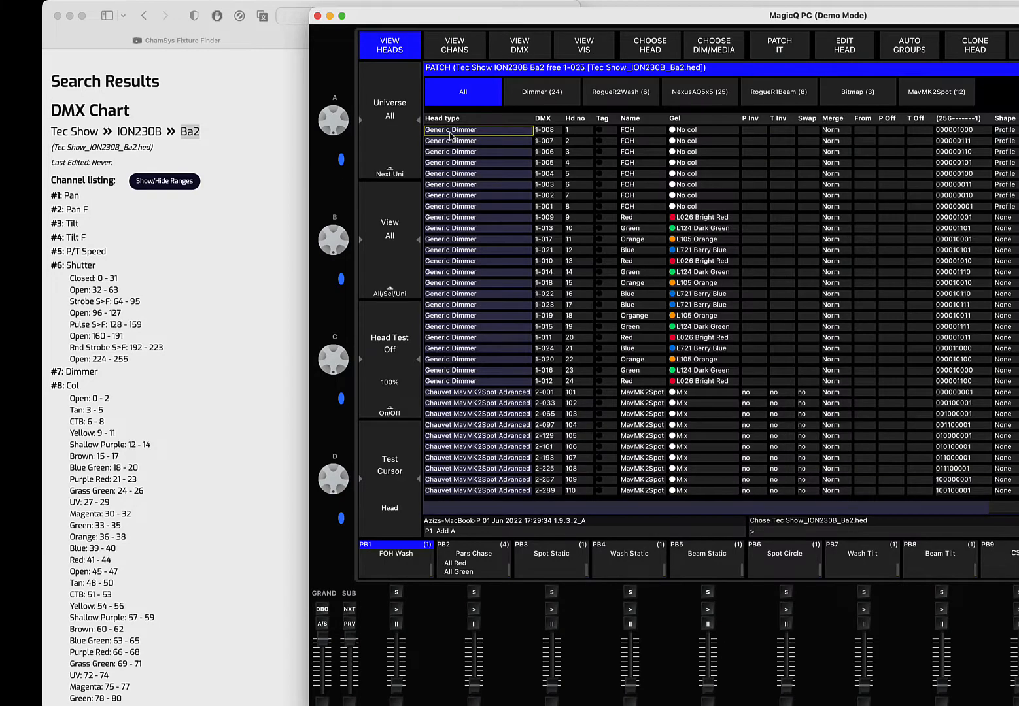
- Open the chosen ION230B Ba2 head for editing and show its channel list
{"action": "double_click", "coordinate": [765, 20]}
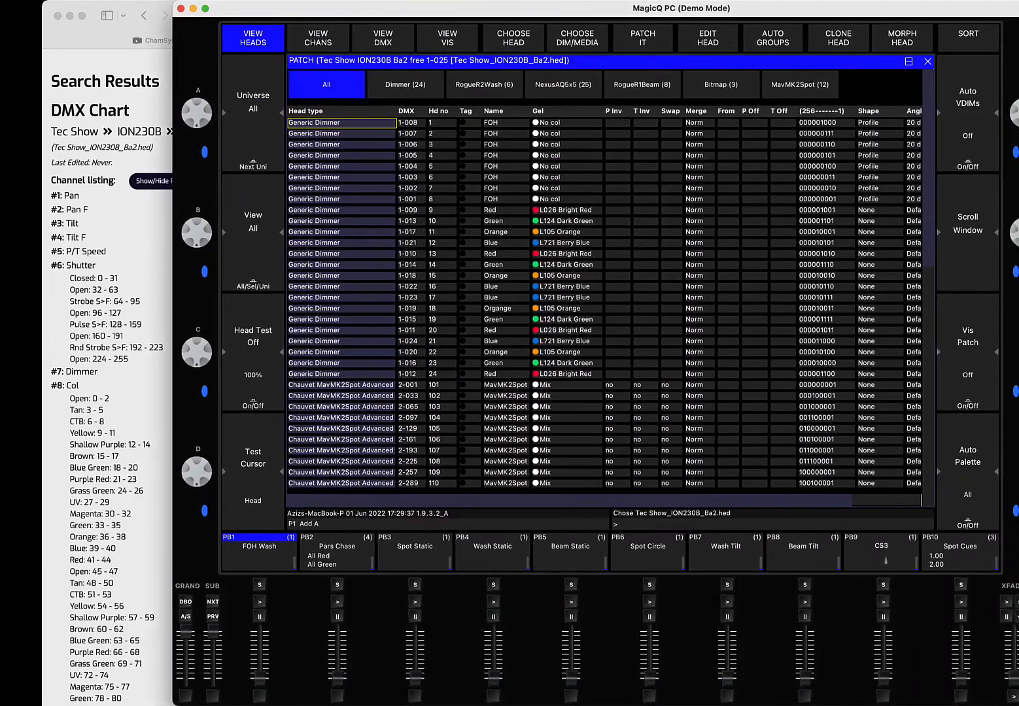
{"action": "left_click", "coordinate": [705, 39]}
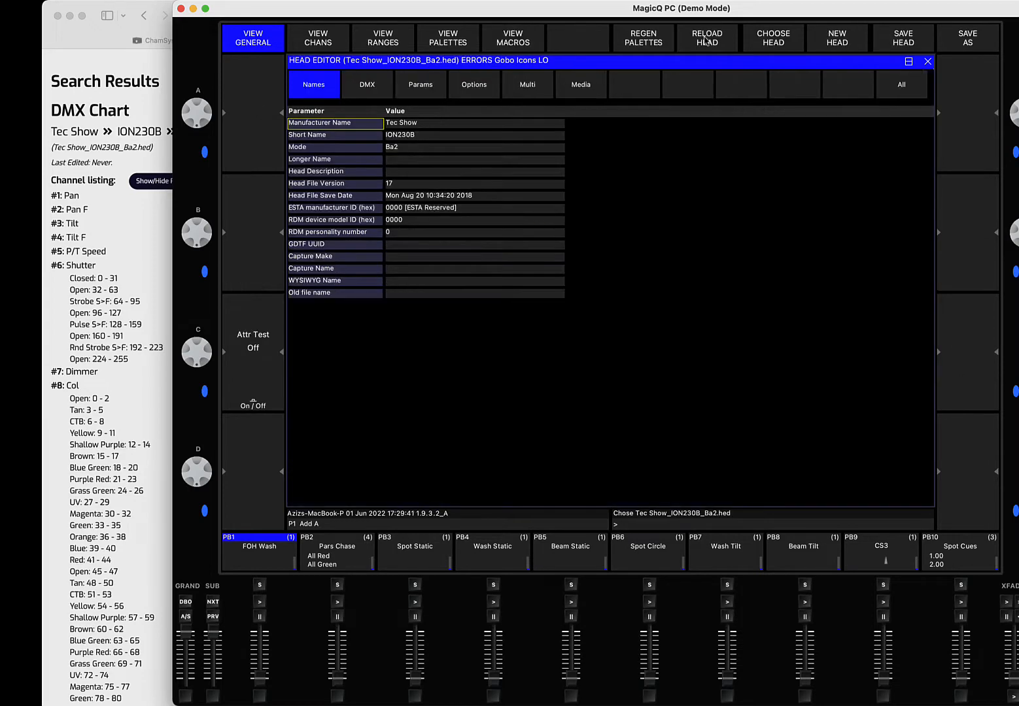
{"action": "left_click_drag", "start_coordinate": [638, 12], "coordinate": [503, 3]}
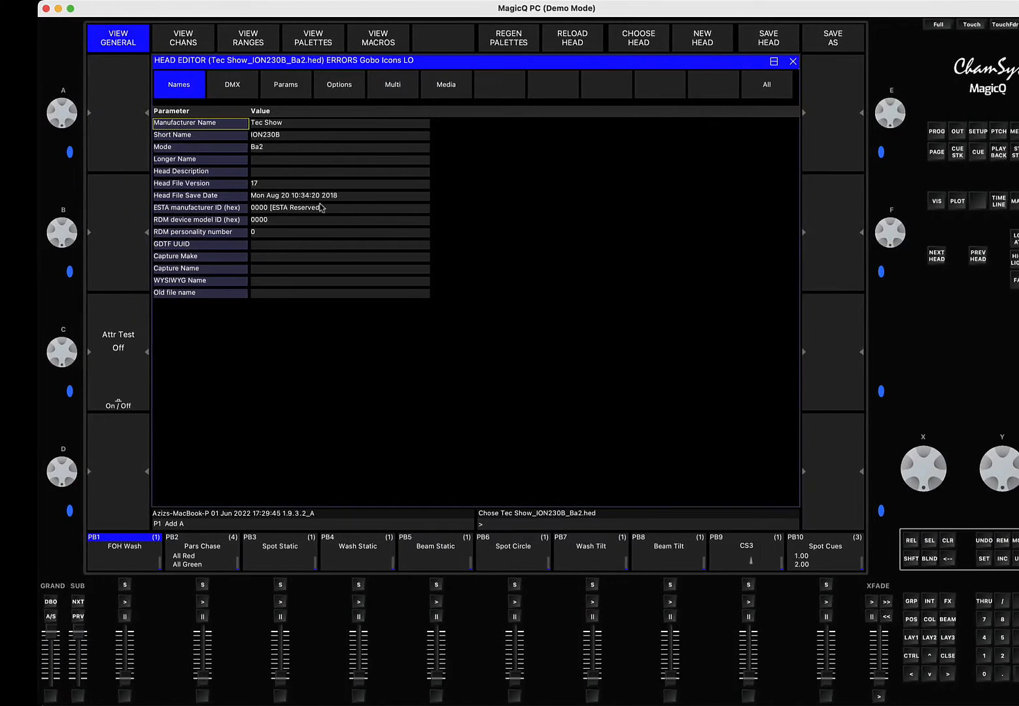
{"action": "left_click", "coordinate": [182, 37]}
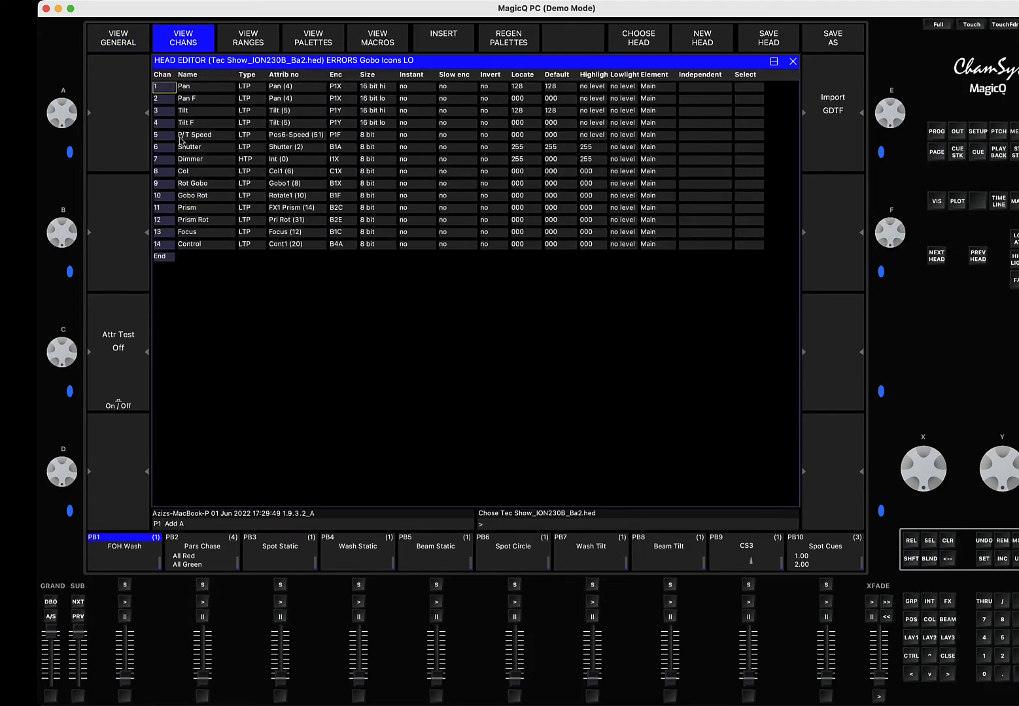
- Switch to the LED%20BSW%20200.pdf manual in the PDF viewer and hide its thumbnail sidebar
{"action": "left_click_drag", "start_coordinate": [146, 8], "coordinate": [51, 4]}
{"action": "left_click_drag", "start_coordinate": [916, 77], "coordinate": [689, 78]}
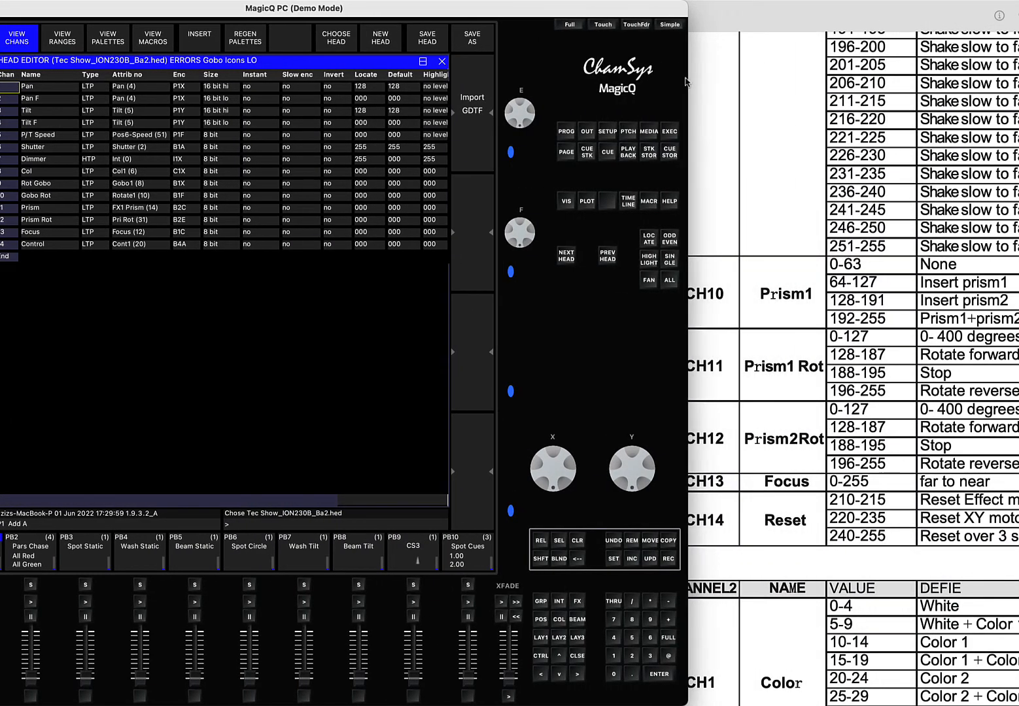
{"action": "left_click", "coordinate": [1016, 122]}
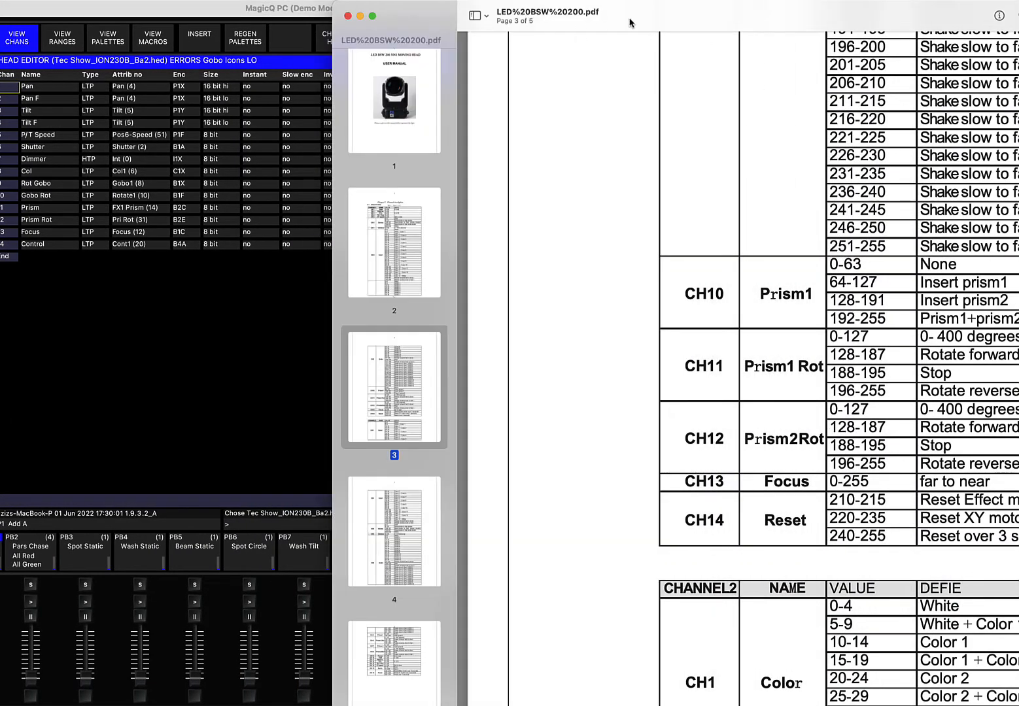
{"action": "left_click", "coordinate": [478, 14]}
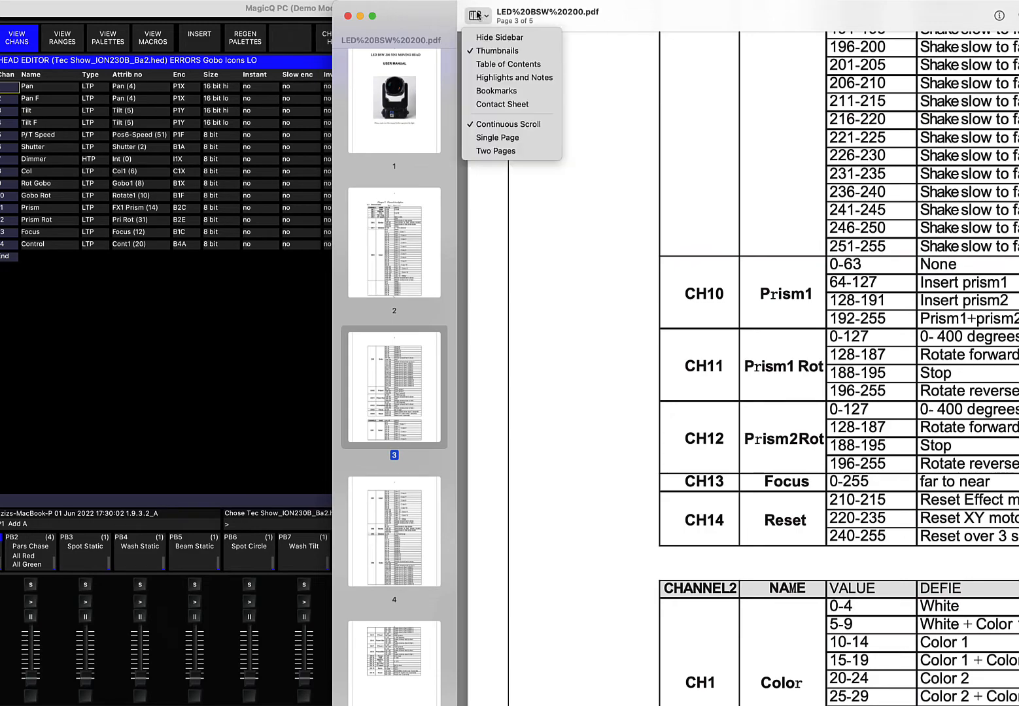
{"action": "left_click", "coordinate": [498, 37]}
{"action": "left_click_drag", "start_coordinate": [609, 24], "coordinate": [572, 26]}
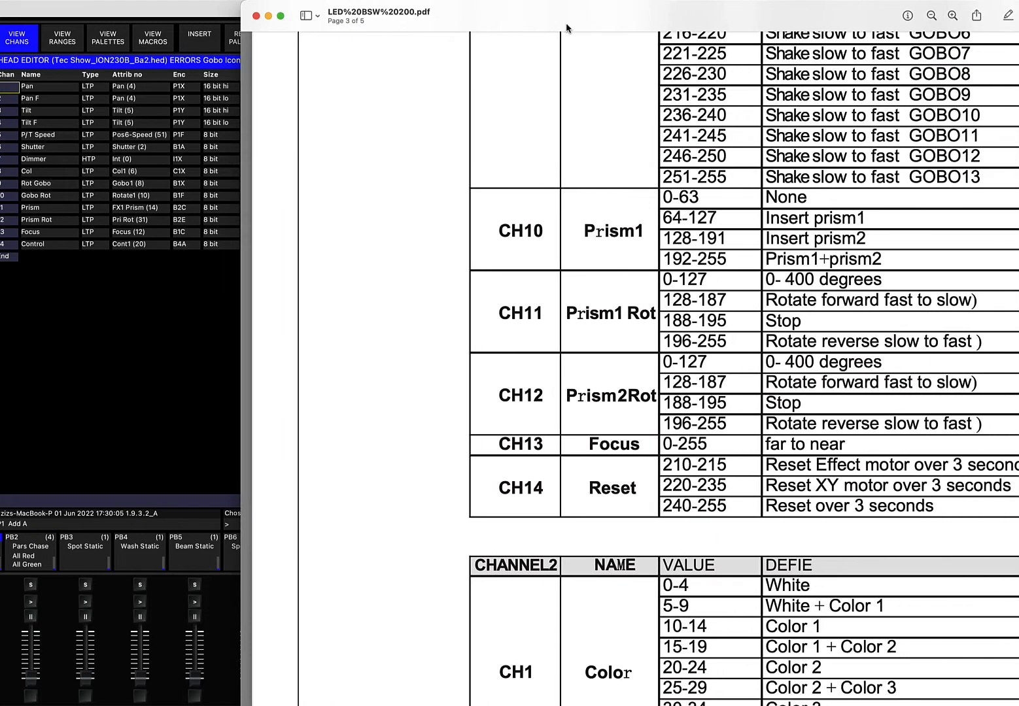
- Narrow the PDF manual beside MagicQ, show its channel table on page 2, and return to the head editor
{"action": "left_click_drag", "start_coordinate": [239, 136], "coordinate": [579, 136]}
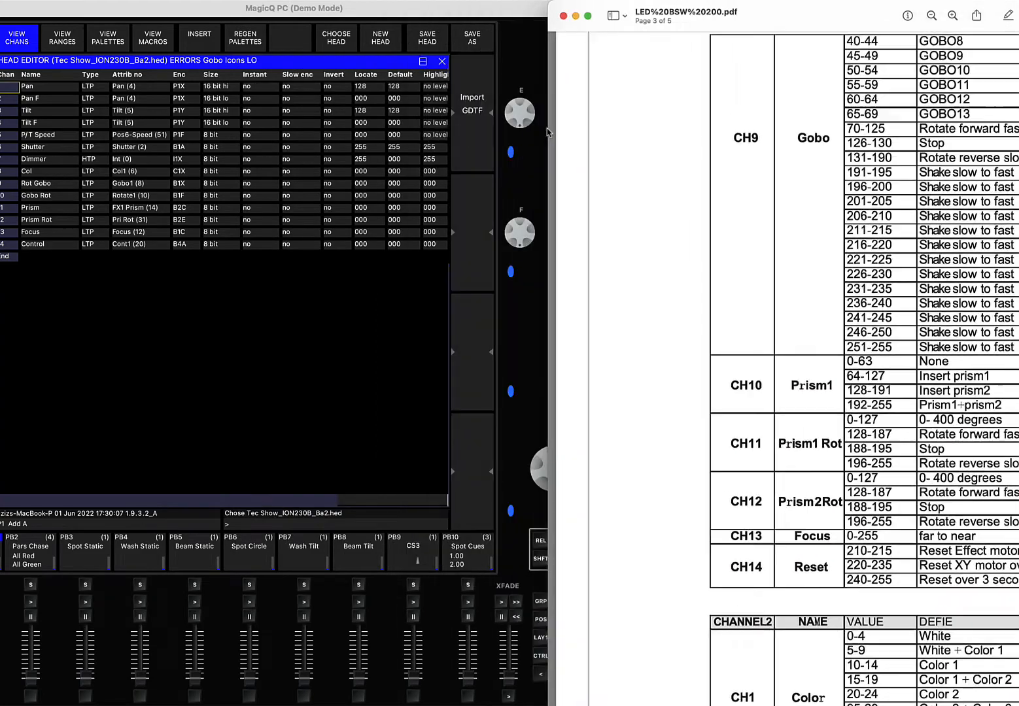
{"action": "left_click_drag", "start_coordinate": [780, 15], "coordinate": [659, 14]}
{"action": "scroll", "coordinate": [714, 181], "scroll_direction": "up", "scroll_amount": 15}
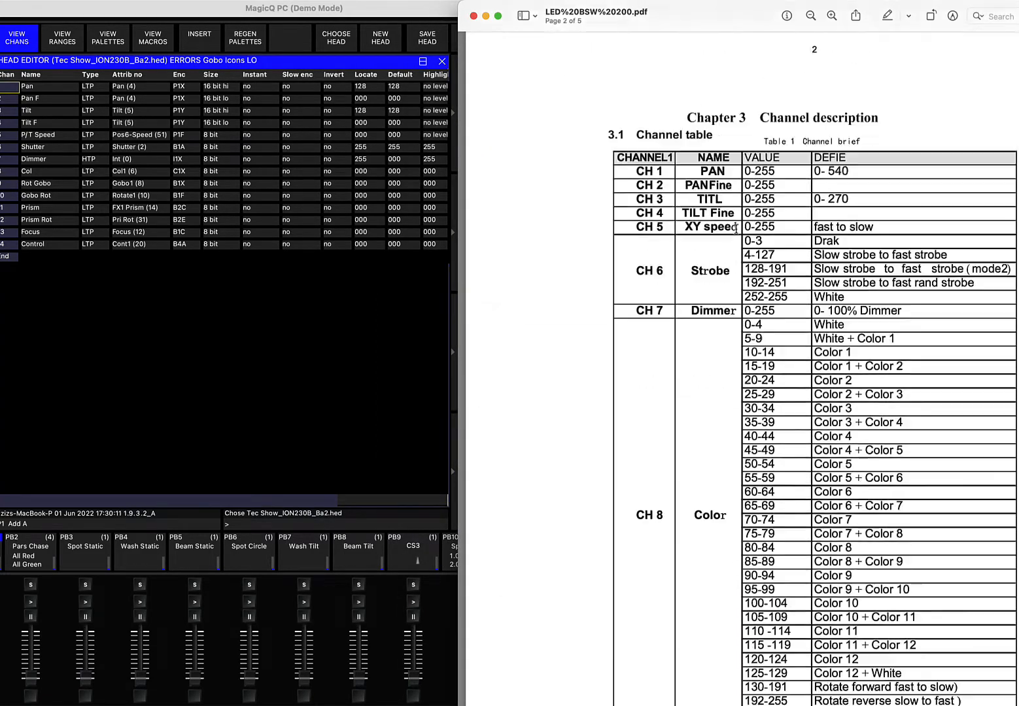
{"action": "scroll", "coordinate": [736, 229], "scroll_direction": "down", "scroll_amount": 4}
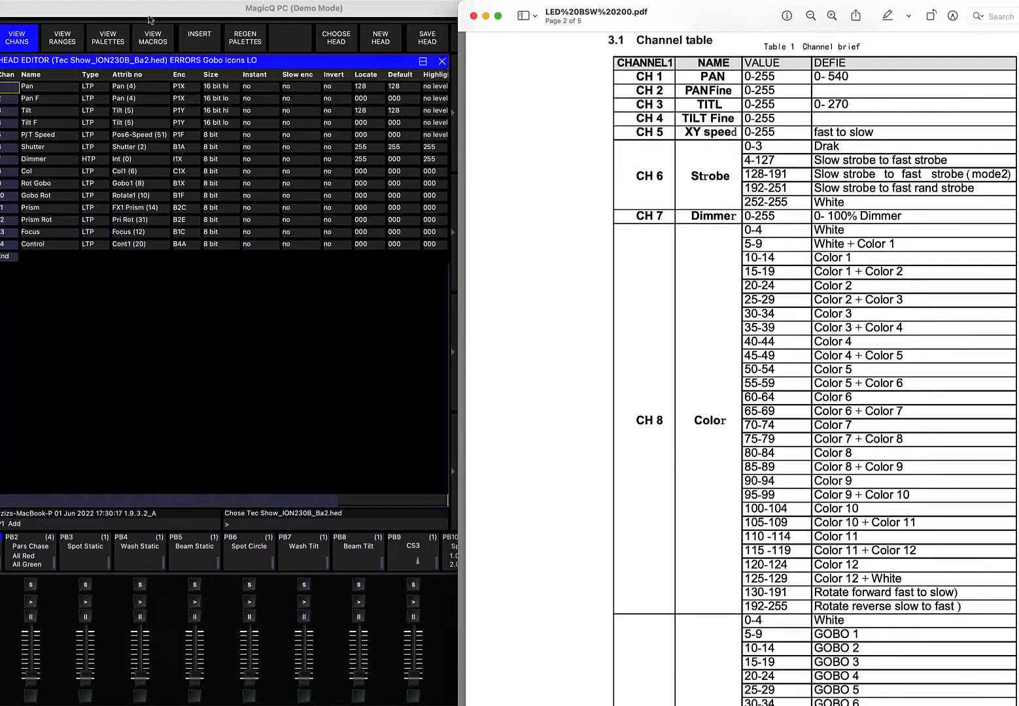
{"action": "double_click", "coordinate": [150, 9]}
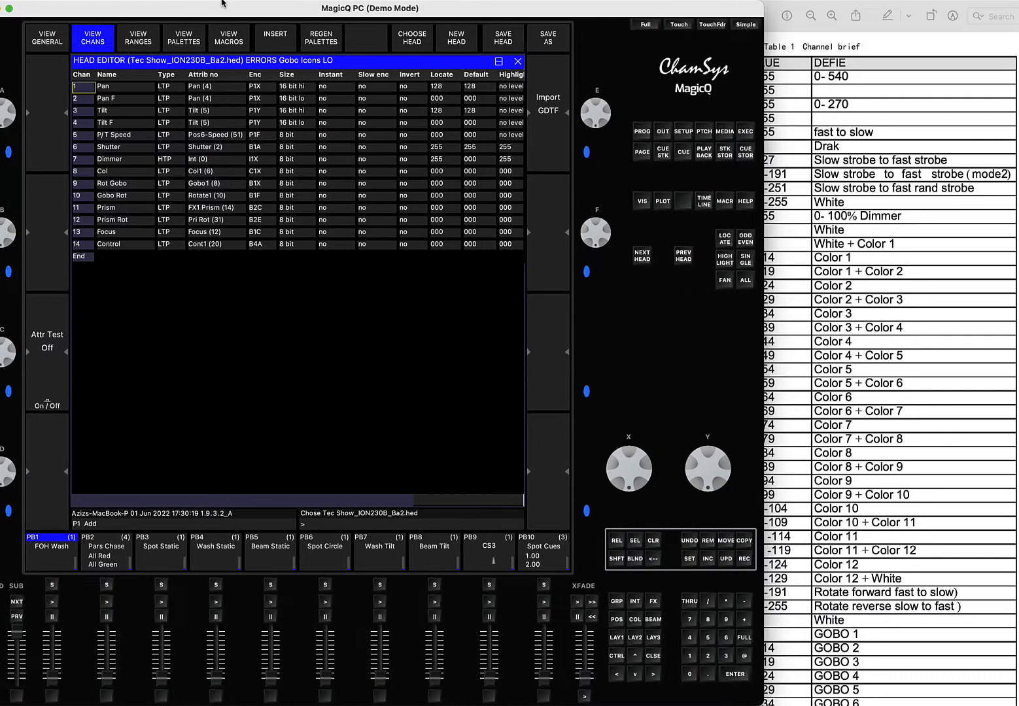
- Look through the head's general DMX and parameter settings, and set its Mov Head option to Yoke
{"action": "left_click", "coordinate": [48, 39]}
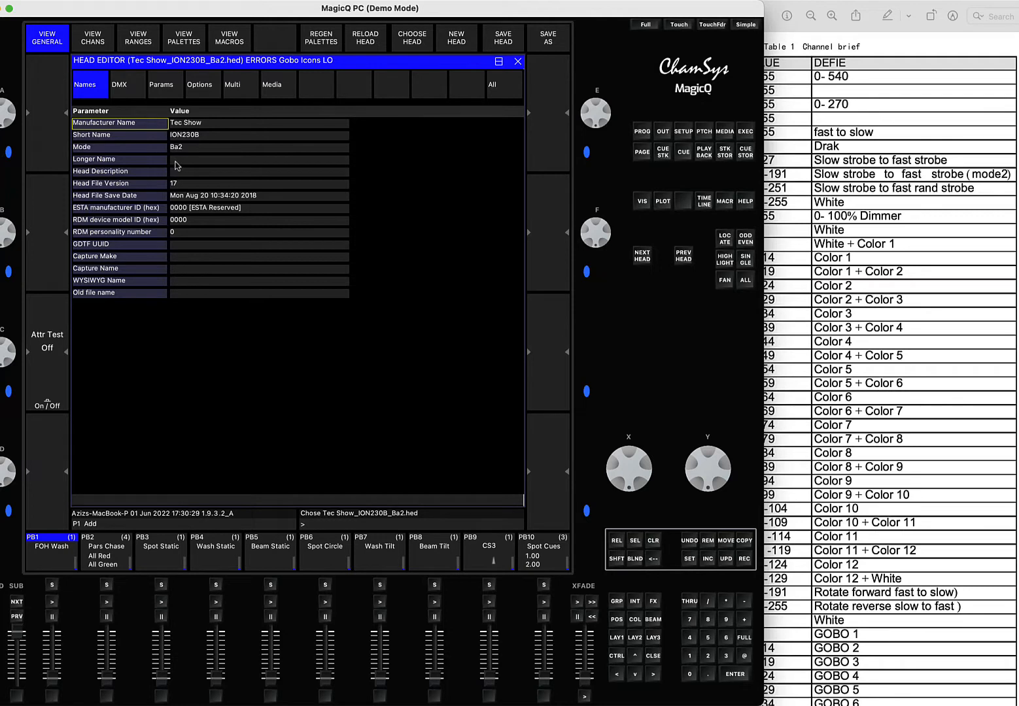
{"action": "left_click", "coordinate": [125, 89]}
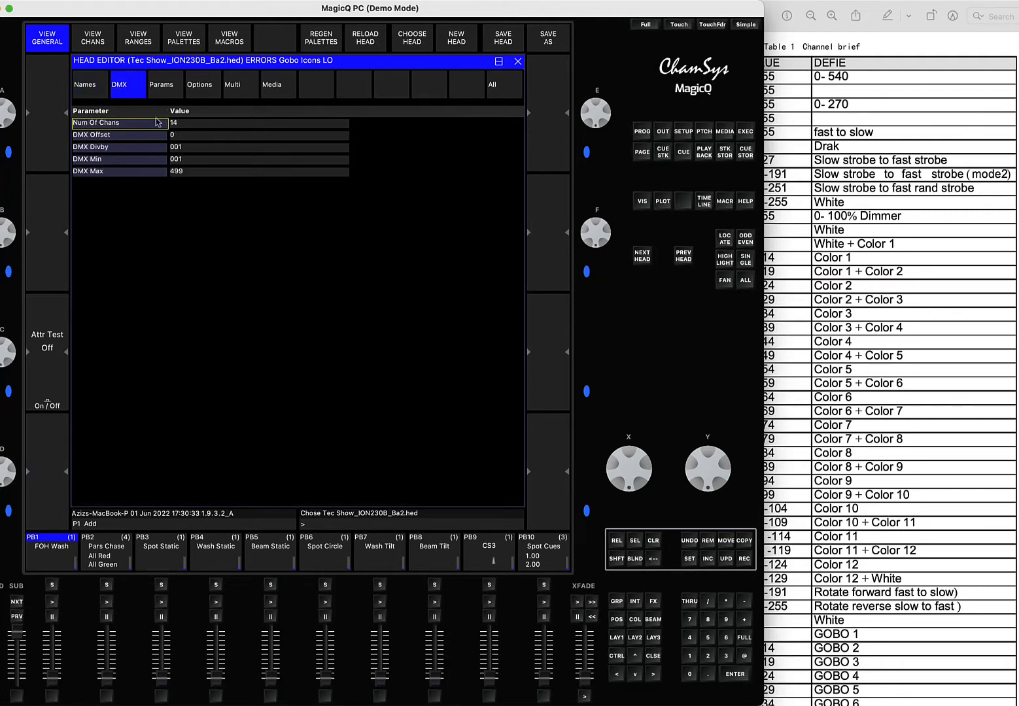
{"action": "left_click", "coordinate": [165, 85]}
{"action": "left_click", "coordinate": [211, 89]}
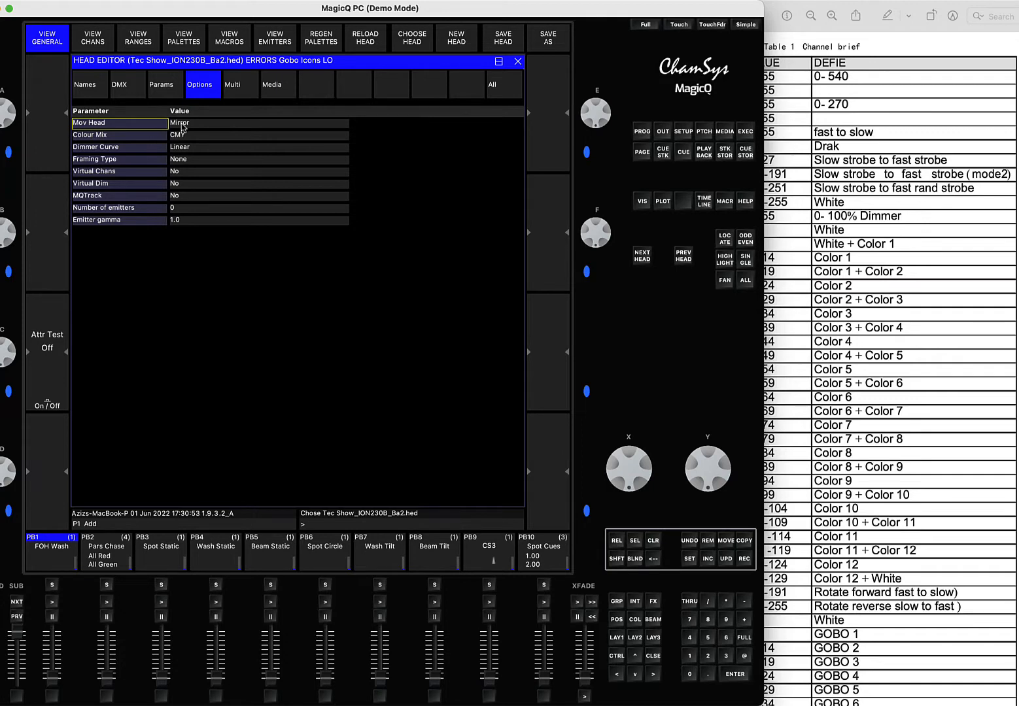
{"action": "left_click", "coordinate": [182, 127]}
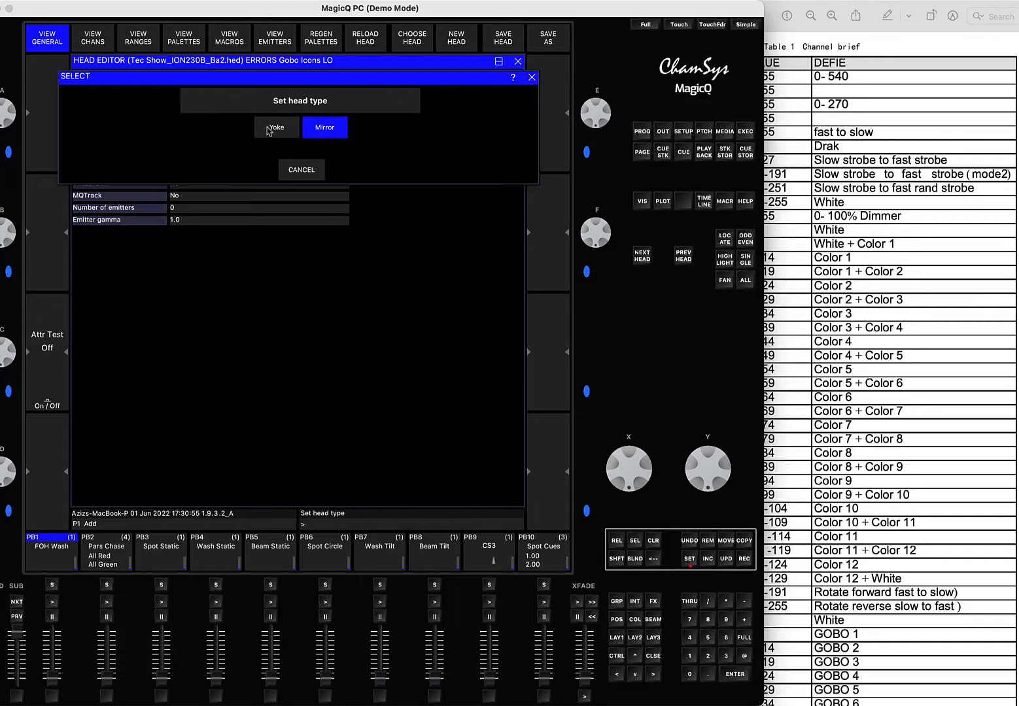
{"action": "left_click", "coordinate": [288, 134]}
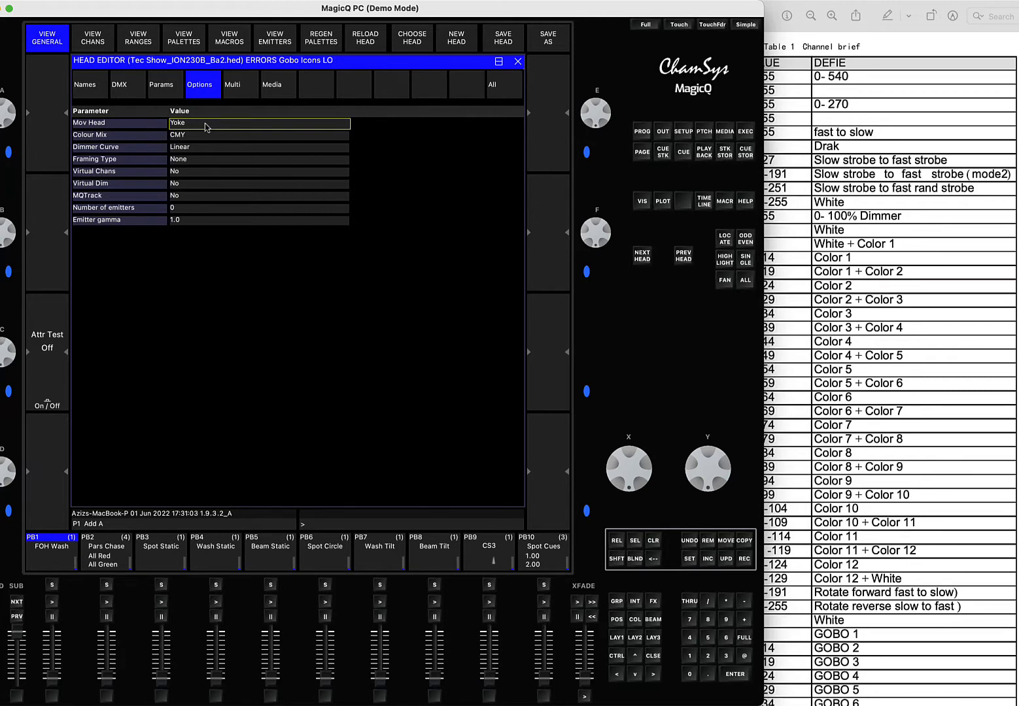
- Set the head's Colour Mix option to CMY
{"action": "scroll", "coordinate": [173, 139], "scroll_direction": "down", "scroll_amount": 8}
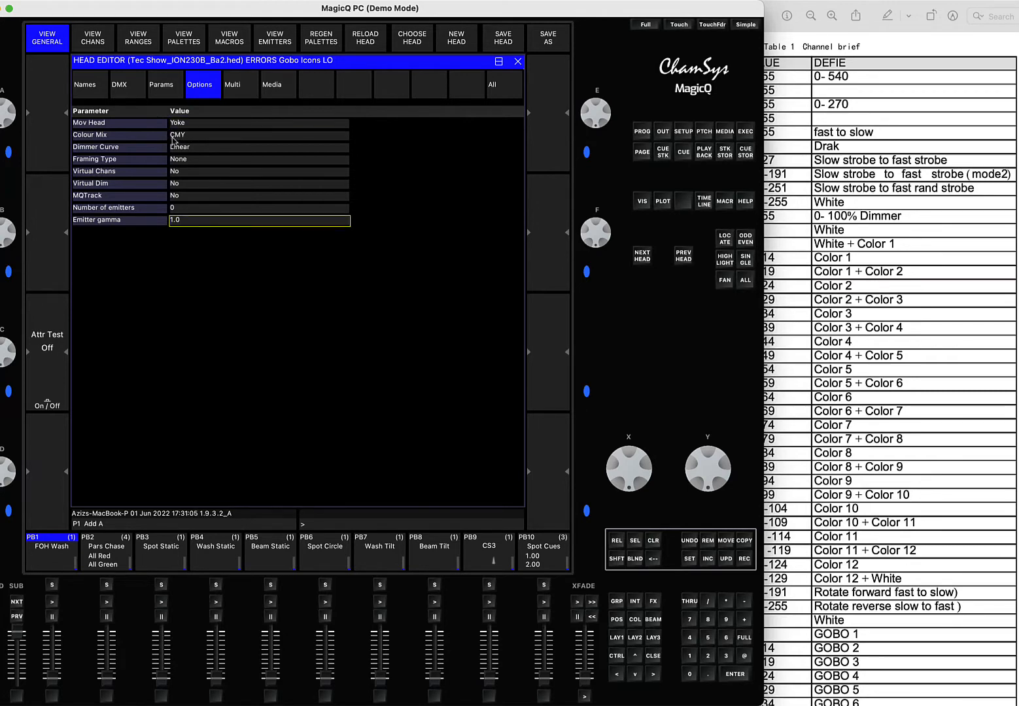
{"action": "left_click", "coordinate": [182, 139]}
{"action": "left_click", "coordinate": [182, 139]}
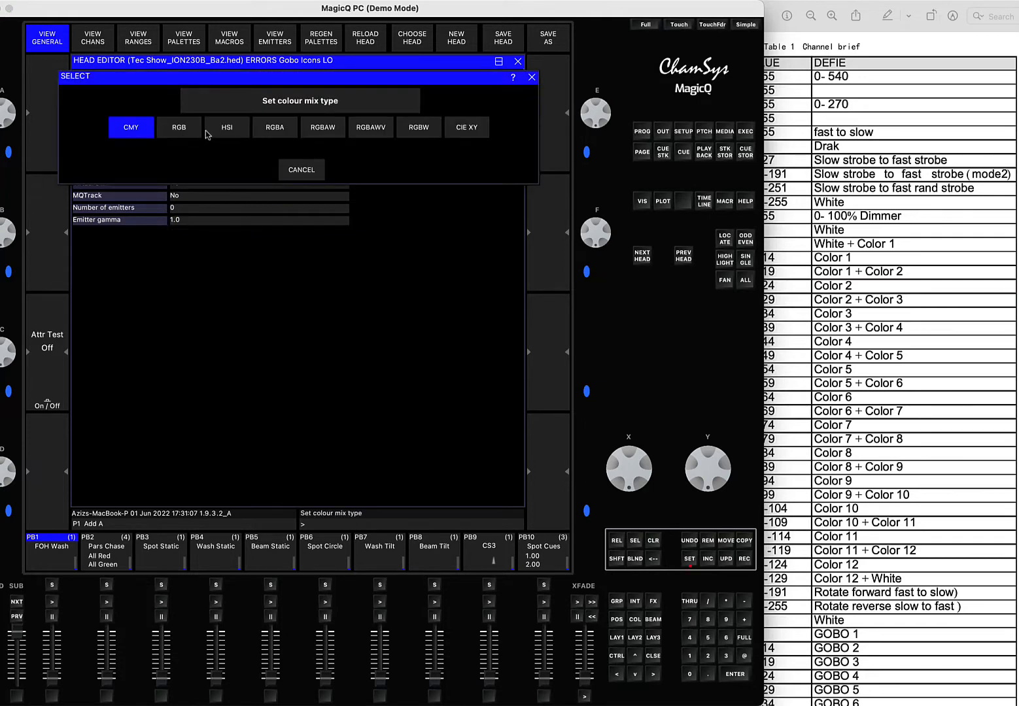
{"action": "left_click", "coordinate": [137, 129]}
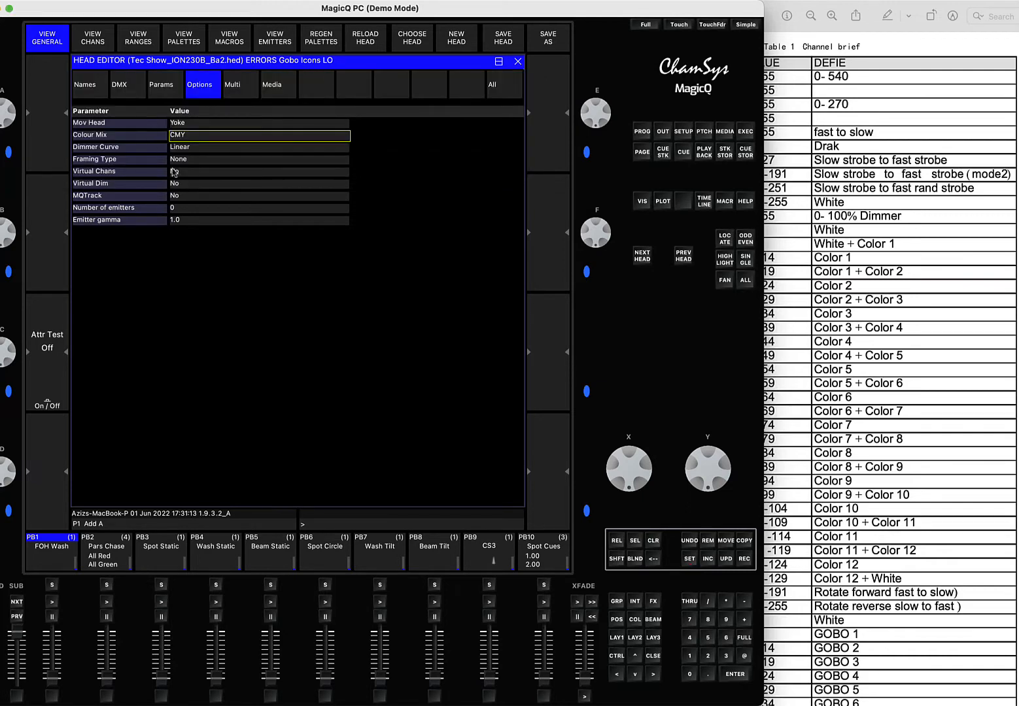
- Check the head's Multi and Media settings, and return to its channel list
{"action": "left_click", "coordinate": [237, 93]}
{"action": "left_click", "coordinate": [284, 97]}
{"action": "left_click", "coordinate": [200, 93]}
{"action": "left_click", "coordinate": [96, 43]}
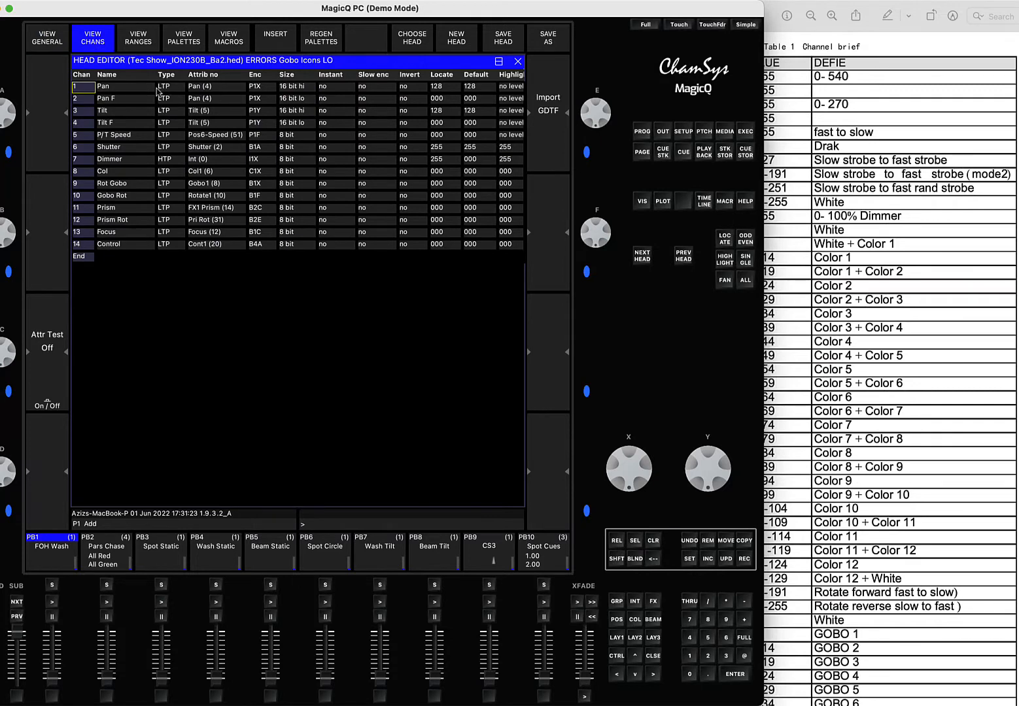
- Examine the attribute size choices for the Pan channel without changing its size
{"action": "left_click", "coordinate": [305, 88]}
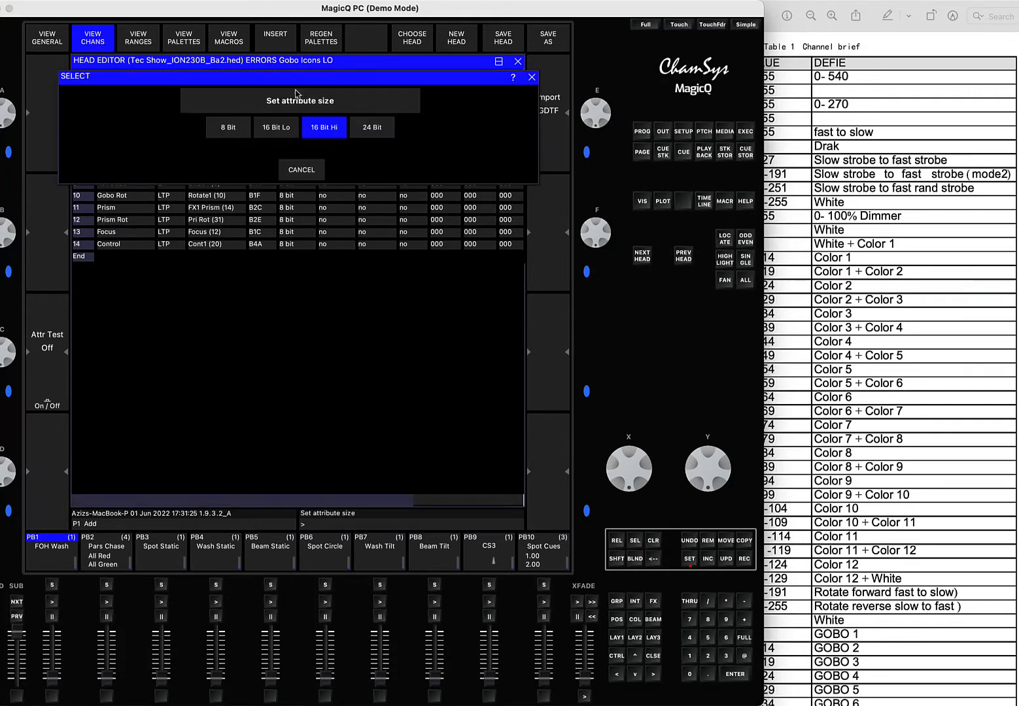
{"action": "left_click", "coordinate": [303, 169]}
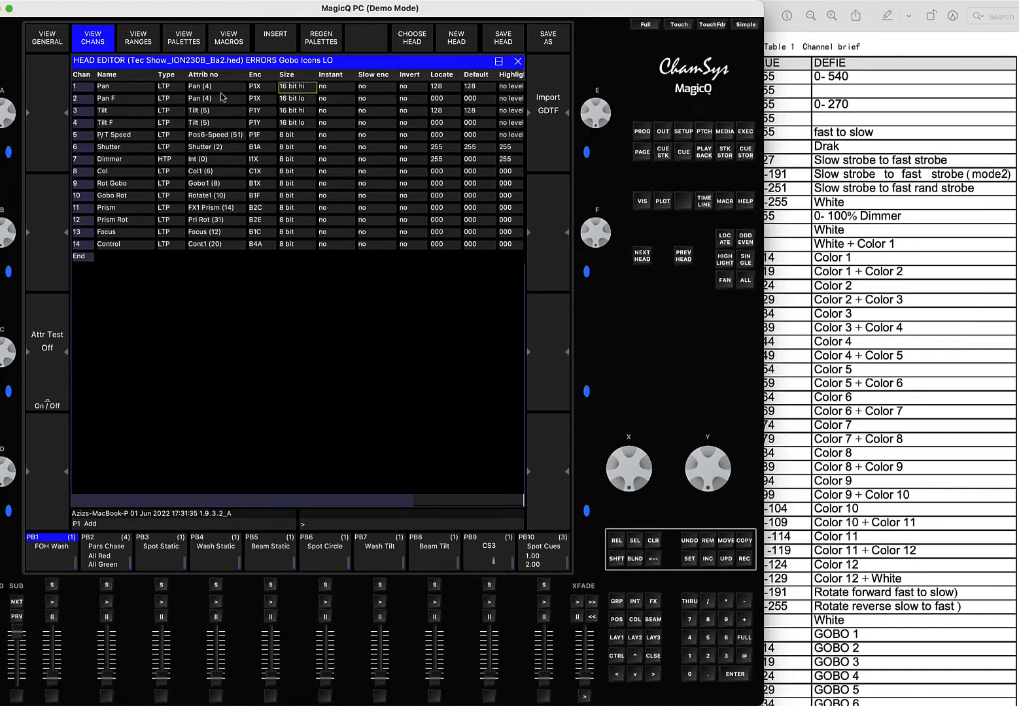
{"action": "left_click", "coordinate": [296, 87]}
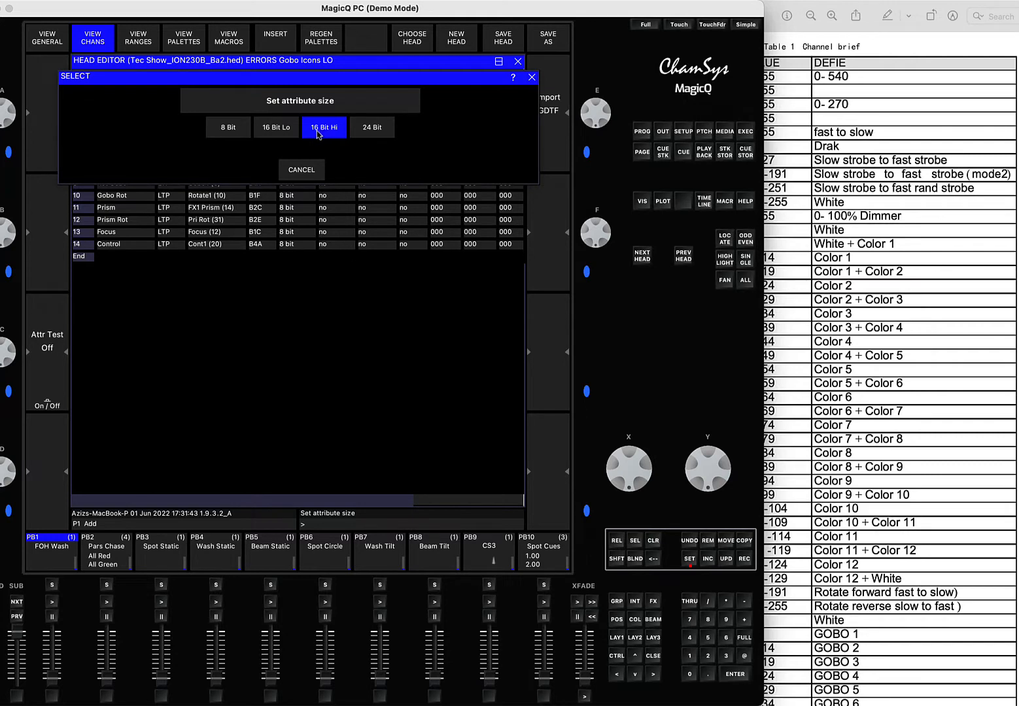
{"action": "left_click", "coordinate": [295, 172]}
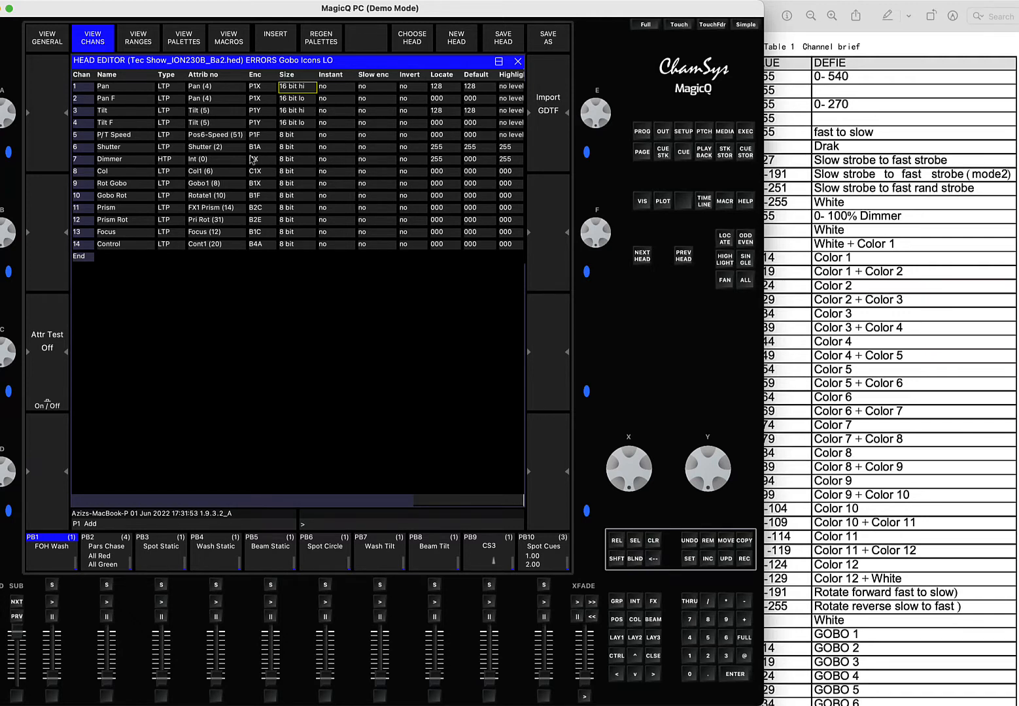
- Show the head's ranges and compare the Shutter ranges with the CH 6 Strobe values in the PDF manual
{"action": "left_click", "coordinate": [117, 148]}
{"action": "left_click", "coordinate": [144, 88]}
{"action": "left_click", "coordinate": [140, 40]}
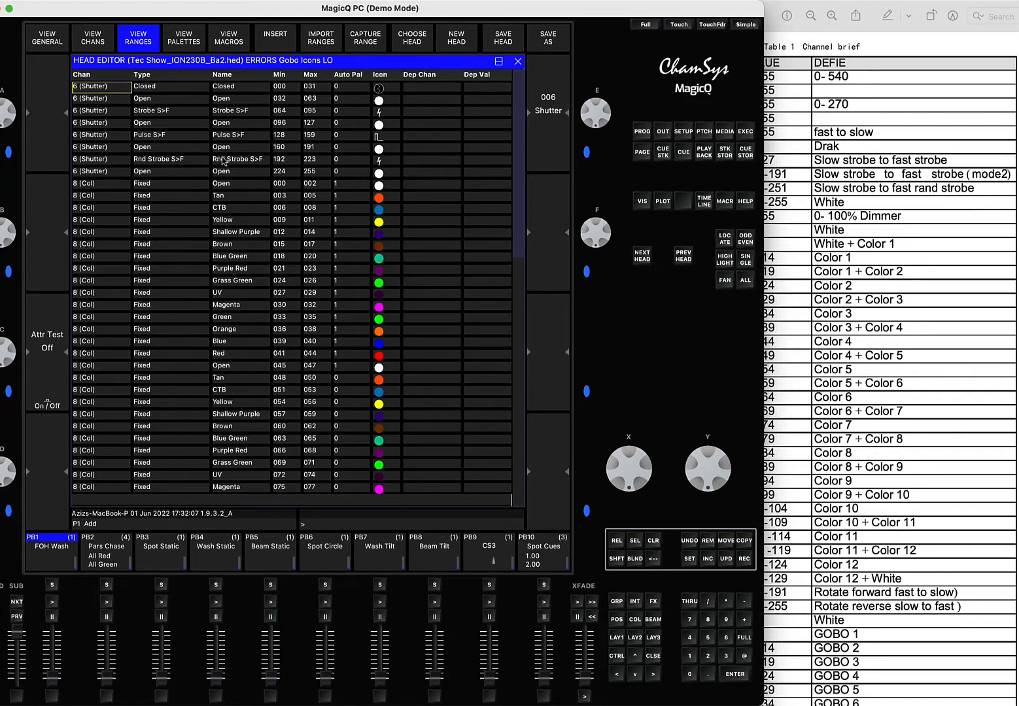
{"action": "left_click", "coordinate": [818, 205]}
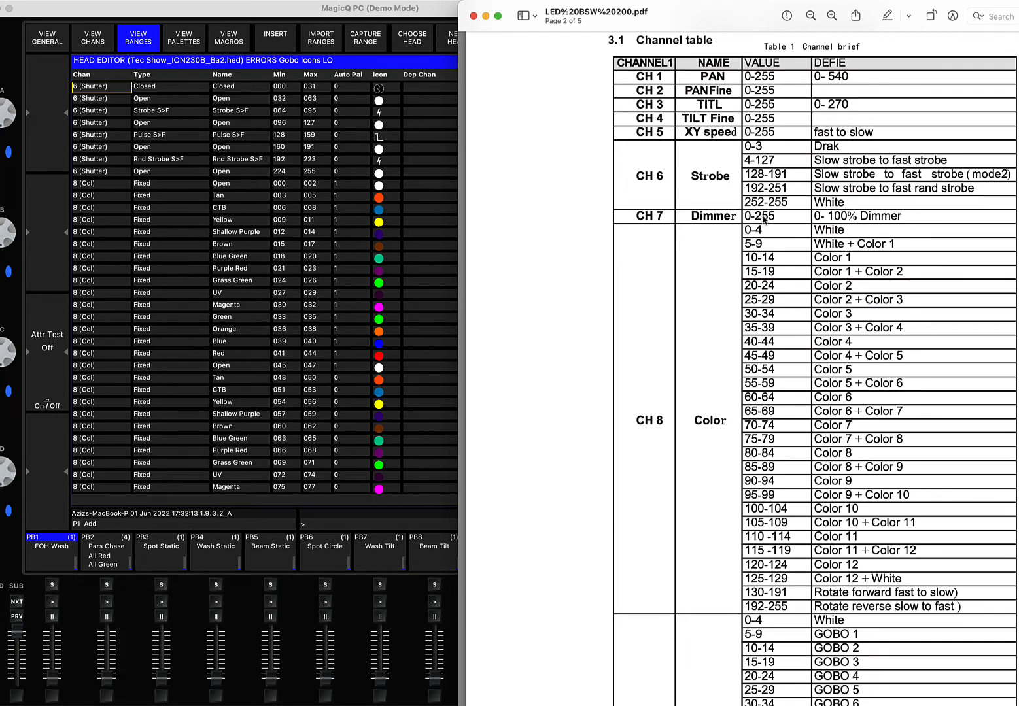
{"action": "left_click", "coordinate": [368, 211]}
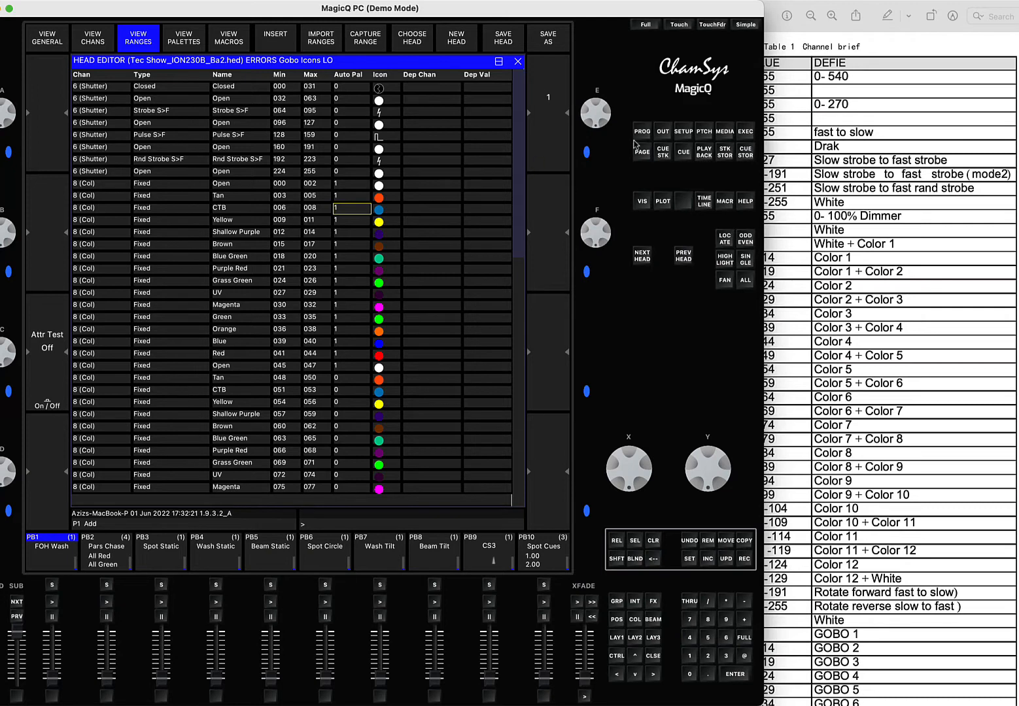
- Remove the three Shutter Open ranges 032–063, 096–127 and 160–191 from the head's range list
{"action": "left_click", "coordinate": [79, 100]}
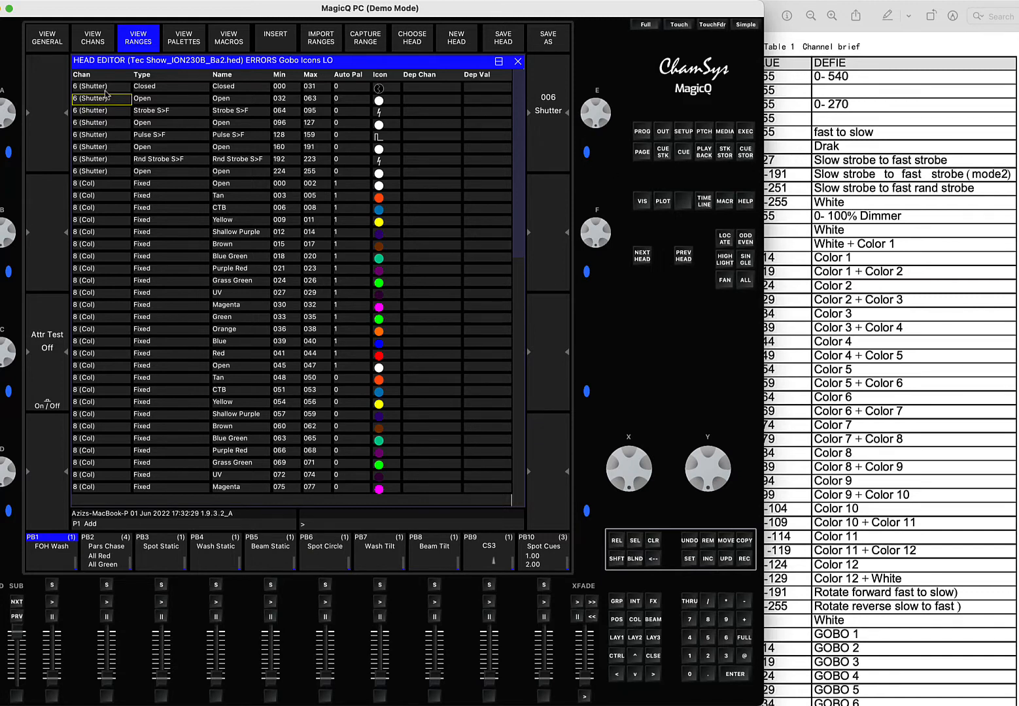
{"action": "left_click", "coordinate": [708, 542]}
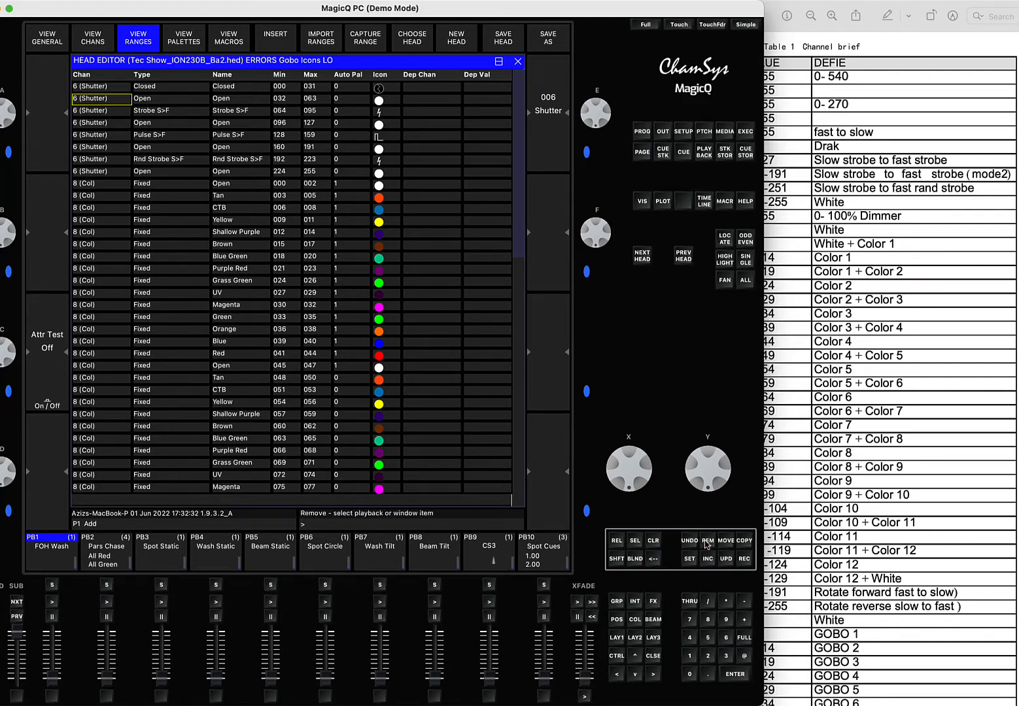
{"action": "left_click", "coordinate": [110, 102]}
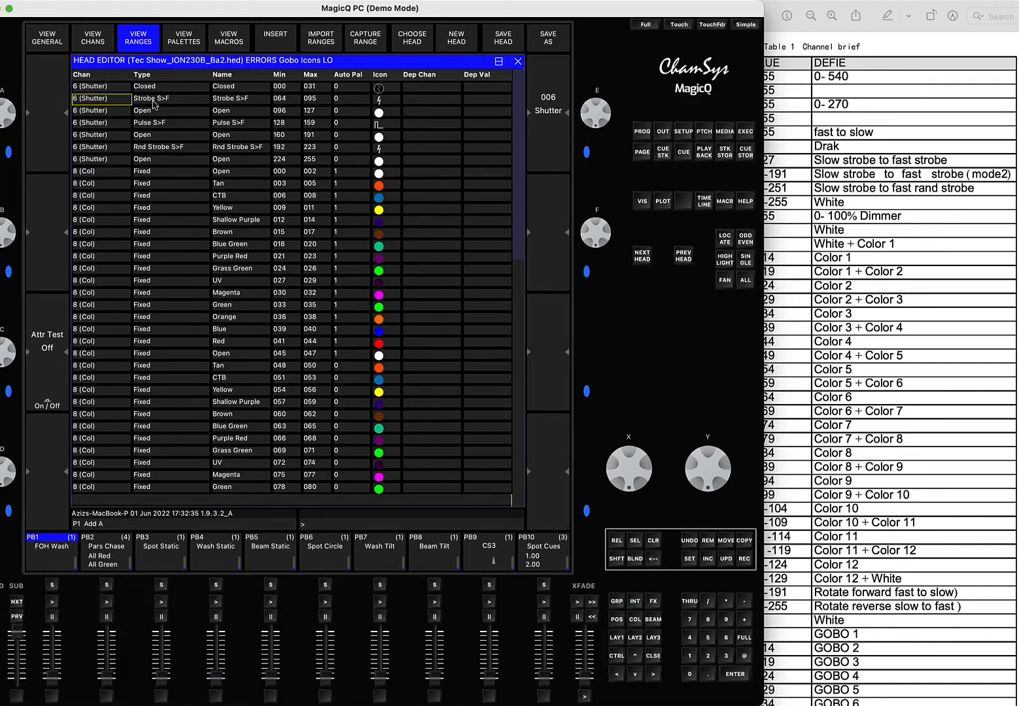
{"action": "left_click", "coordinate": [87, 115]}
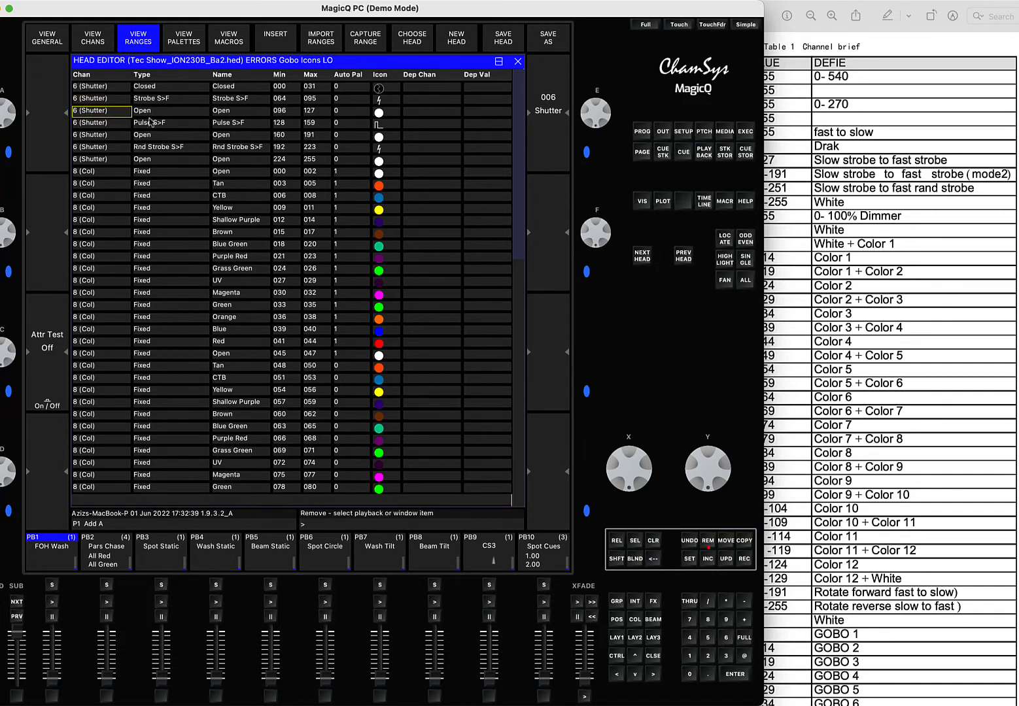
{"action": "left_click", "coordinate": [128, 113]}
{"action": "left_click", "coordinate": [94, 125]}
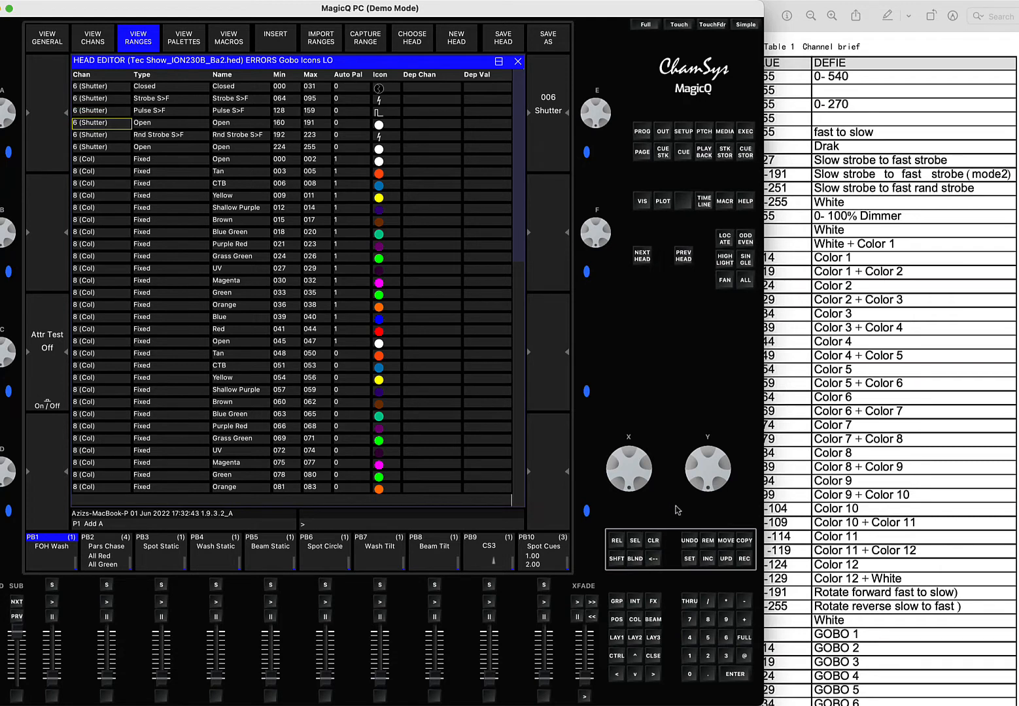
{"action": "left_click", "coordinate": [708, 541]}
{"action": "left_click", "coordinate": [108, 123]}
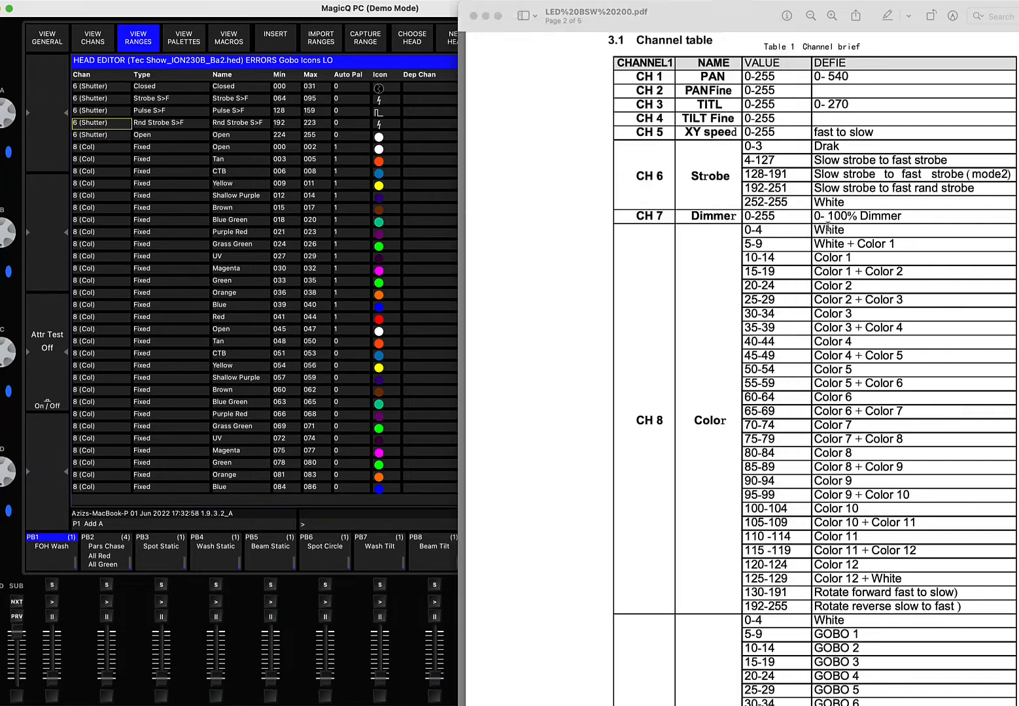
- Set the maximum of the Shutter Closed range to 3, following the CH 6 Strobe values in the manual
{"action": "left_click", "coordinate": [787, 241]}
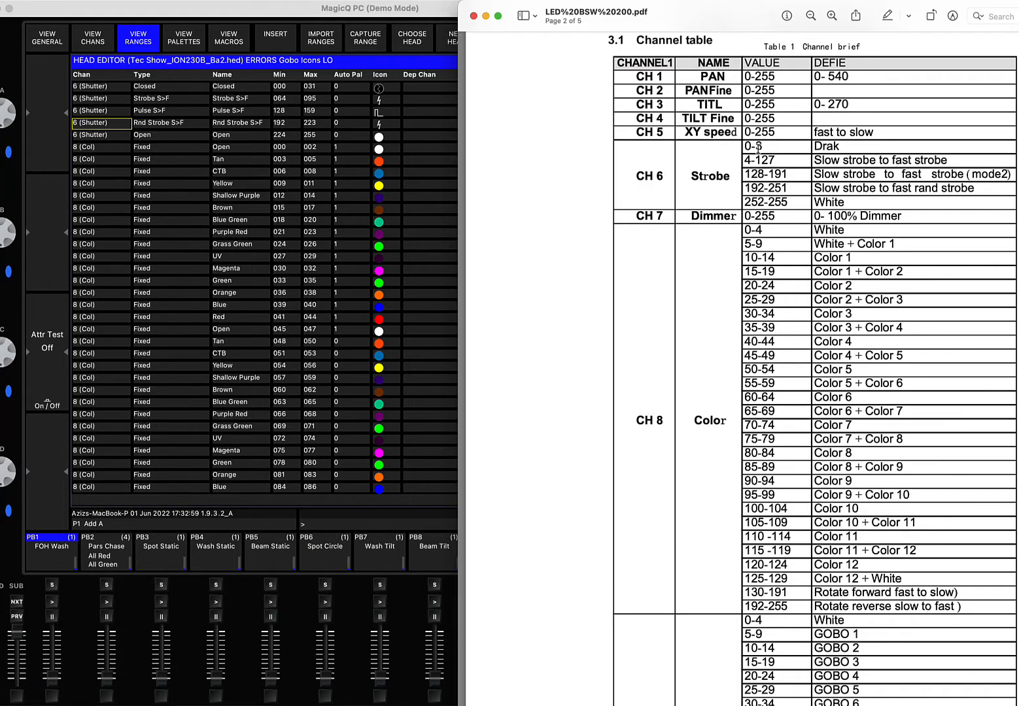
{"action": "left_click", "coordinate": [318, 88]}
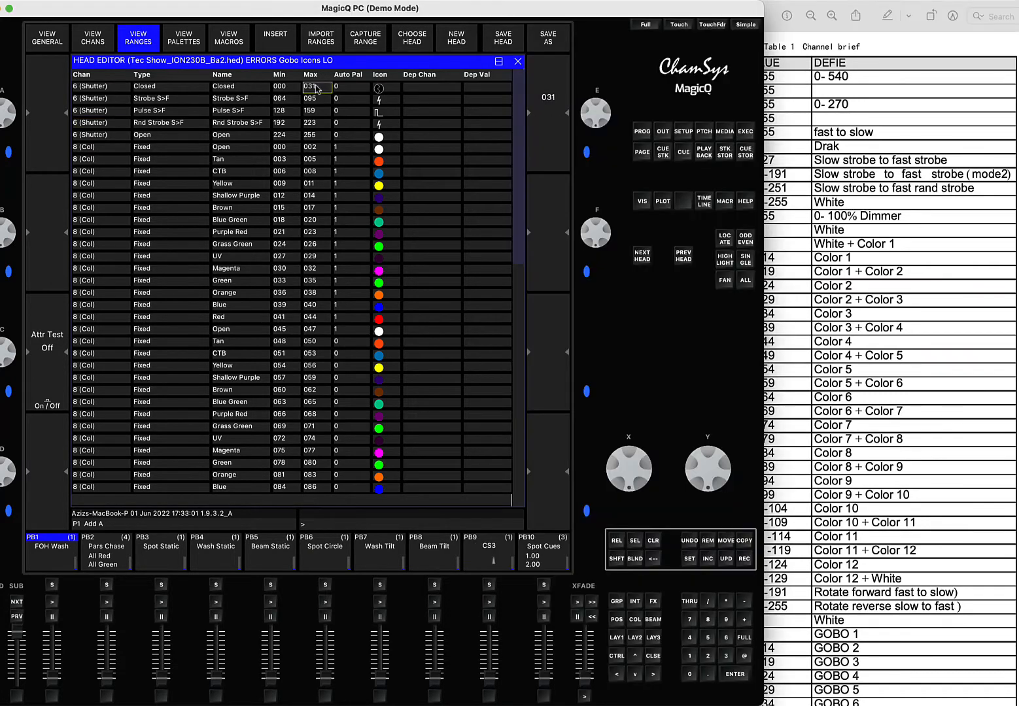
{"action": "left_click", "coordinate": [317, 89]}
{"action": "type", "text": "3"}
{"action": "key", "text": "Return"}
- Set the Shutter Strobe S>F range to 4–127, narrowing the console window so the manual's values stay readable
{"action": "left_click", "coordinate": [779, 196]}
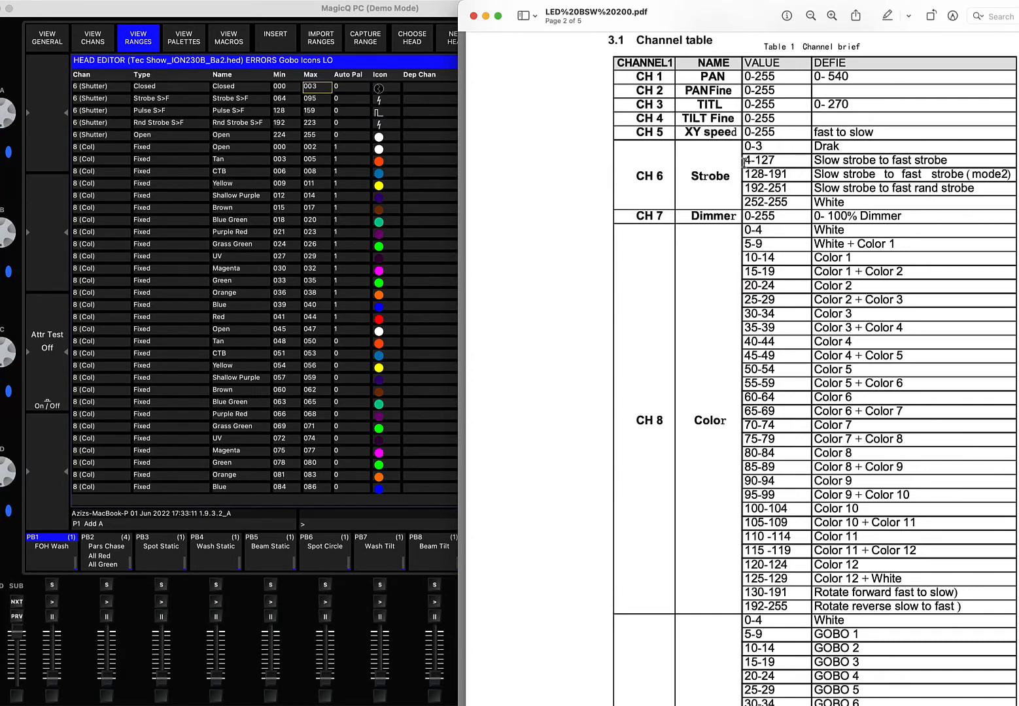
{"action": "left_click", "coordinate": [290, 99]}
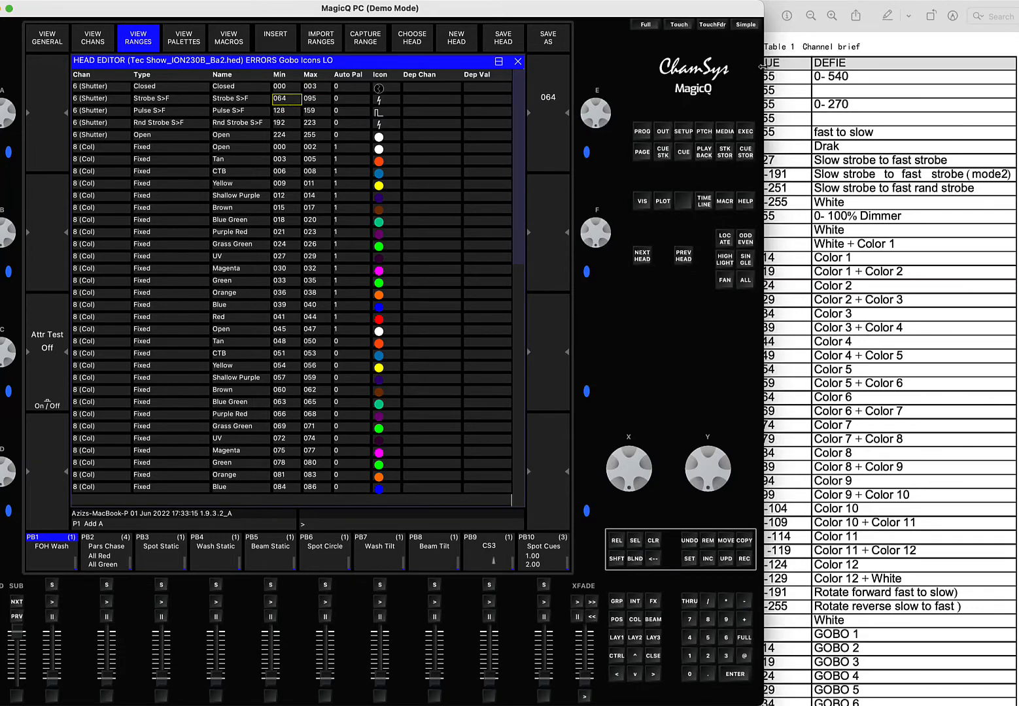
{"action": "left_click_drag", "start_coordinate": [759, 68], "coordinate": [720, 63]}
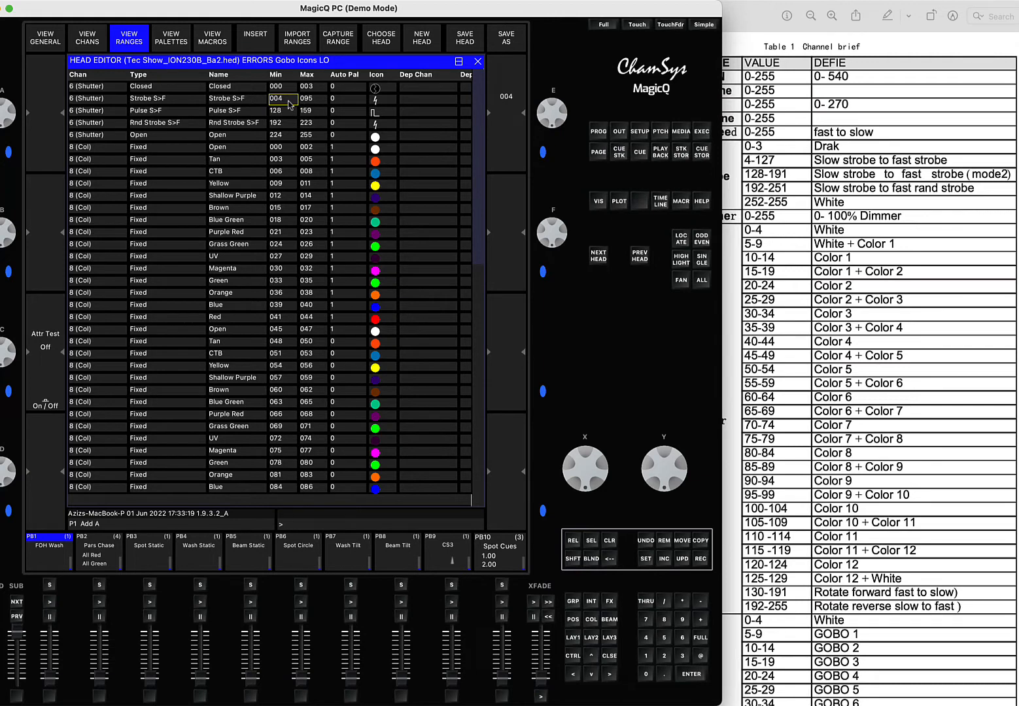
{"action": "left_click", "coordinate": [312, 102]}
{"action": "type", "text": "127"}
{"action": "key", "text": "Return"}
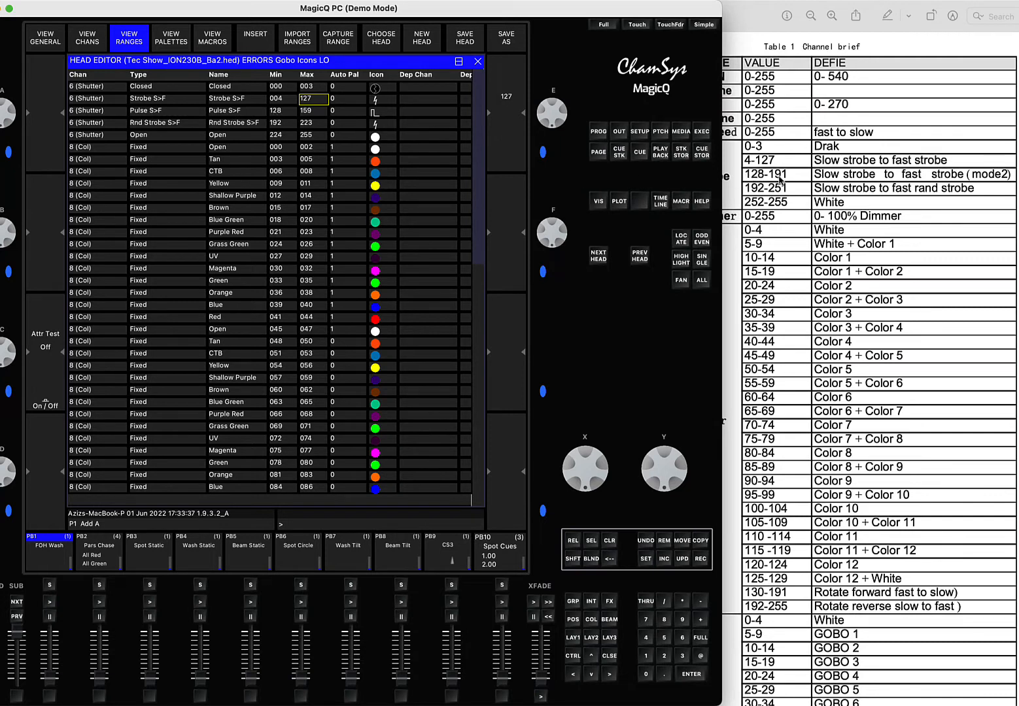
- Set the maximum of the Shutter Pulse S>F range to 191 and that of the Rnd Strobe S>F range to 251
{"action": "left_click", "coordinate": [304, 112]}
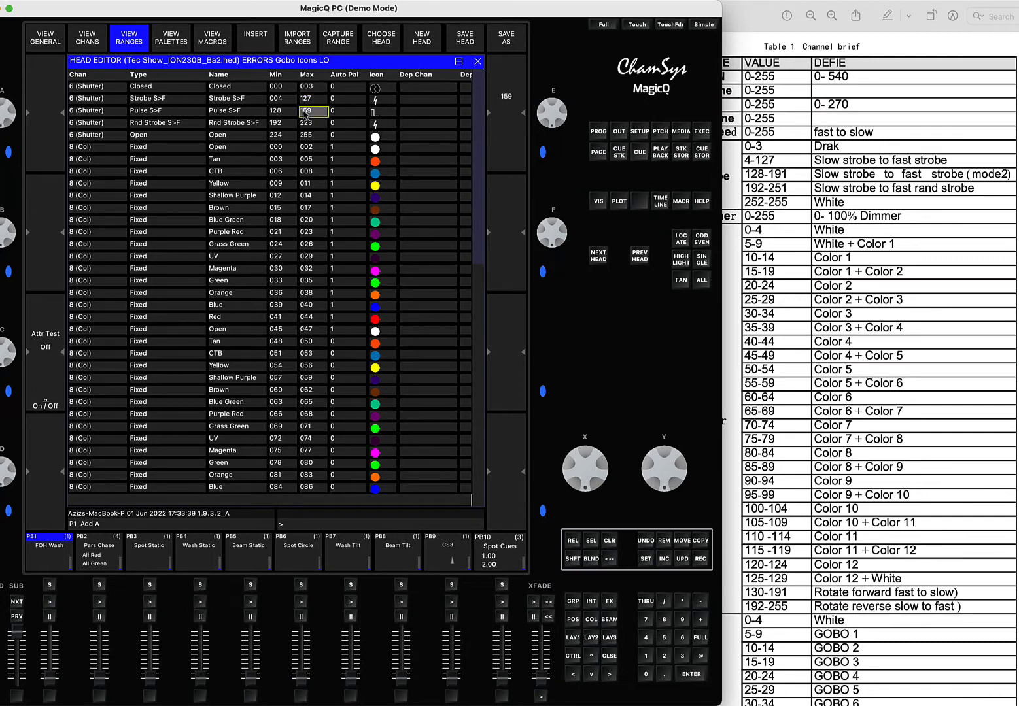
{"action": "type", "text": "191"}
{"action": "key", "text": "Return"}
{"action": "left_click", "coordinate": [278, 124]}
{"action": "left_click", "coordinate": [305, 125]}
{"action": "key", "text": "Return"}
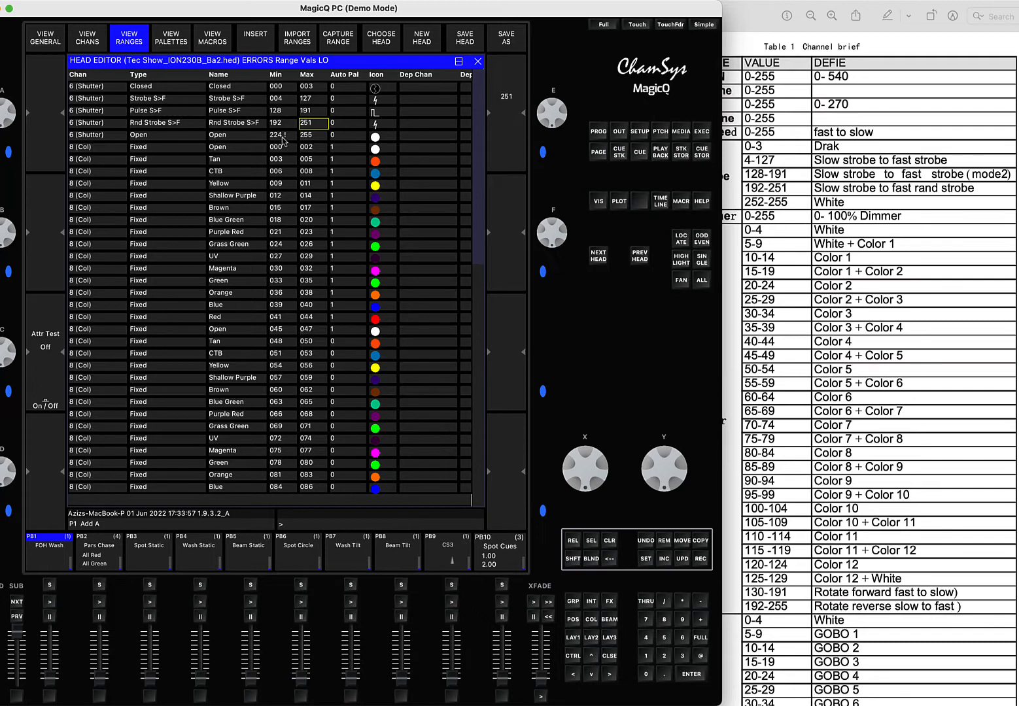
- Set the minimum of the remaining Shutter Open range to 252
{"action": "scroll", "coordinate": [283, 141], "scroll_direction": "down", "scroll_amount": 15}
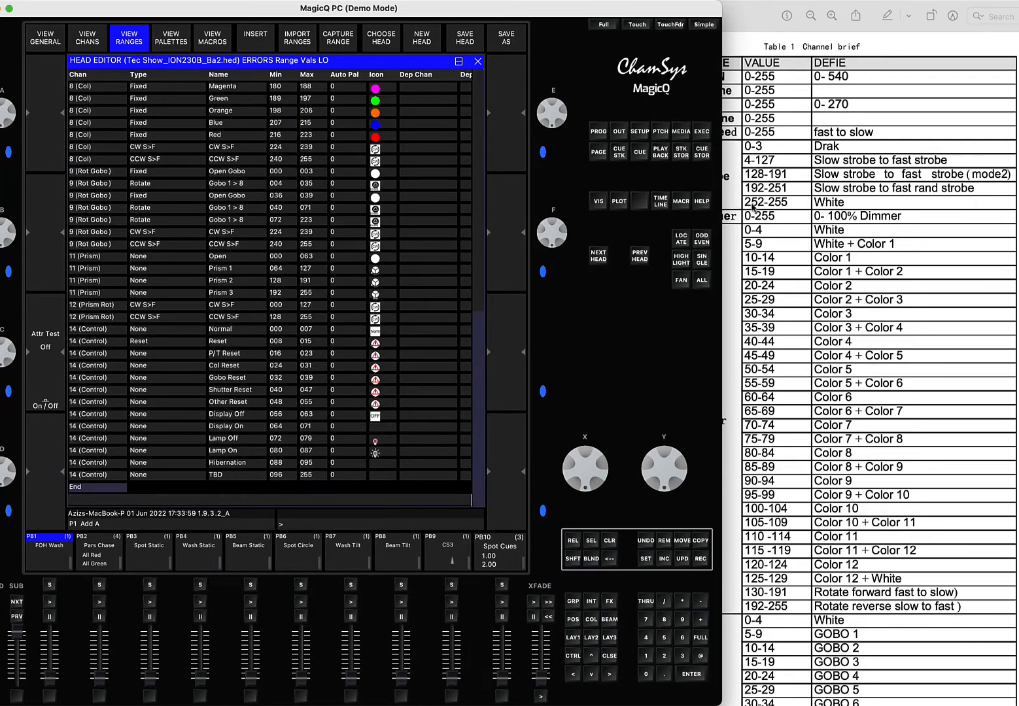
{"action": "scroll", "coordinate": [368, 157], "scroll_direction": "up", "scroll_amount": 15}
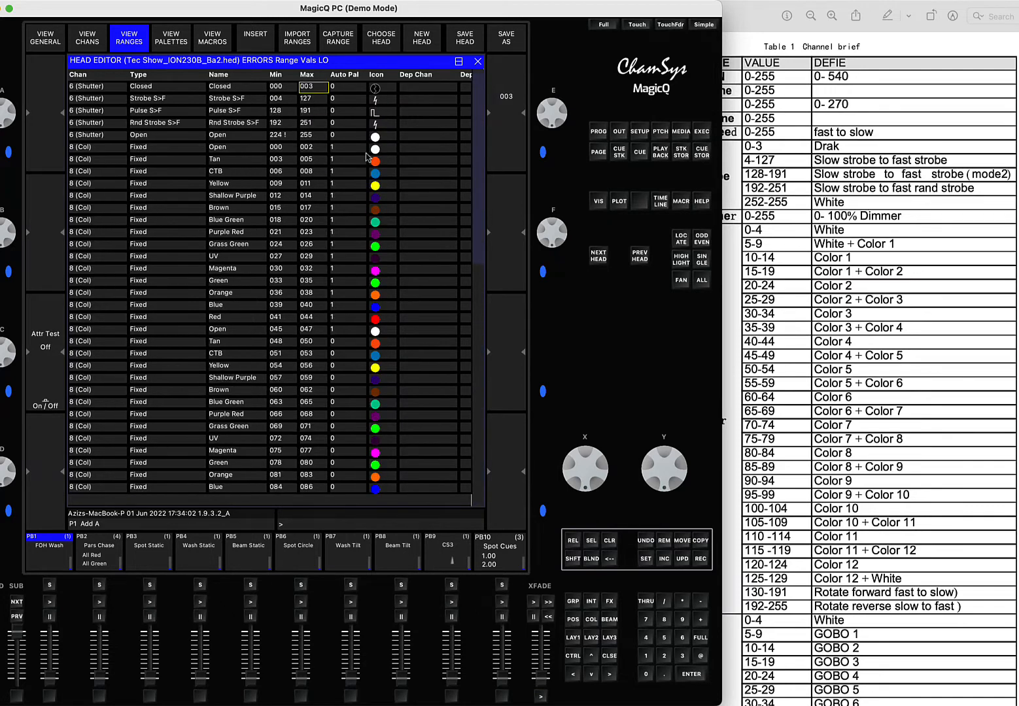
{"action": "left_click", "coordinate": [280, 136]}
{"action": "key", "text": "Return"}
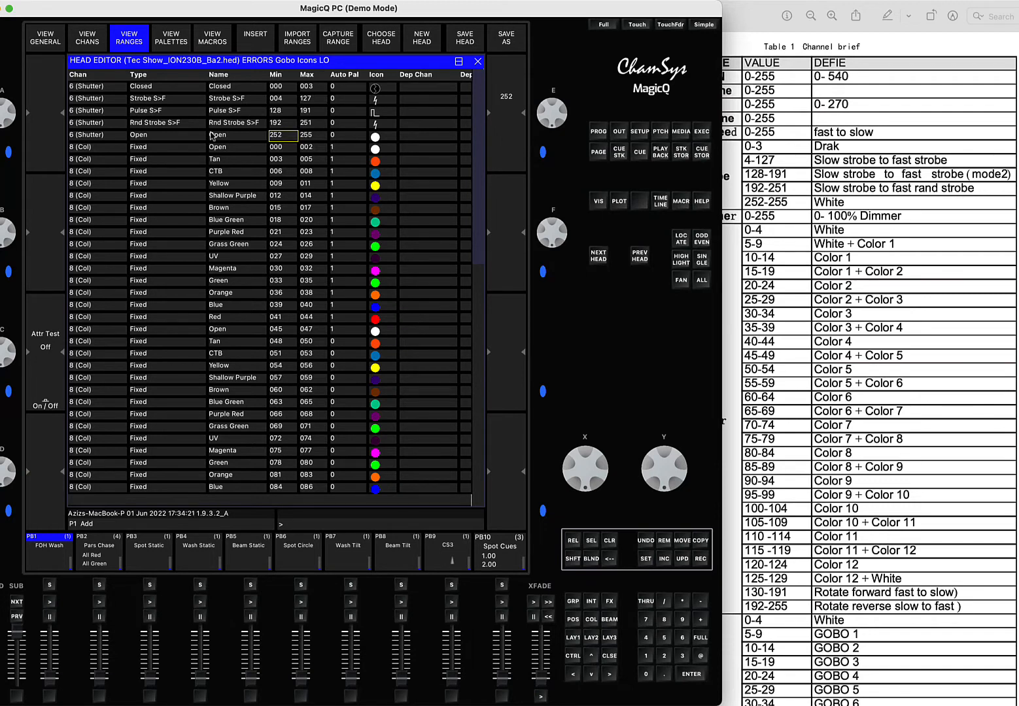
- Compare the Col ranges with the manual's CH 8 Color values, and examine the manual's gobo, prism, focus and reset channels
{"action": "left_click", "coordinate": [132, 150]}
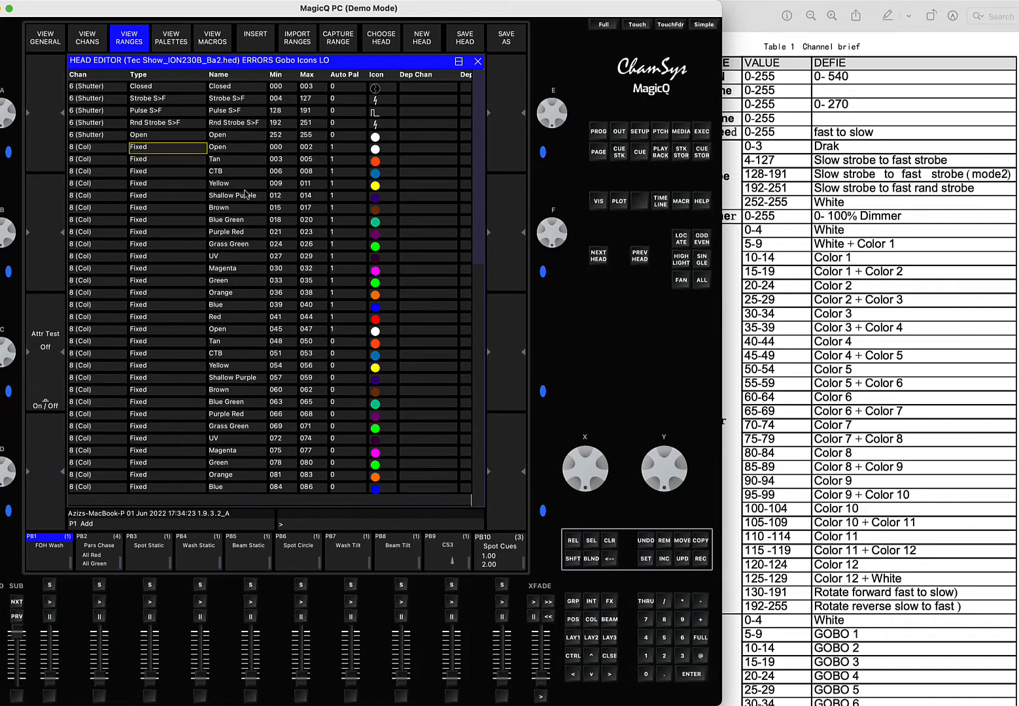
{"action": "left_click", "coordinate": [834, 246]}
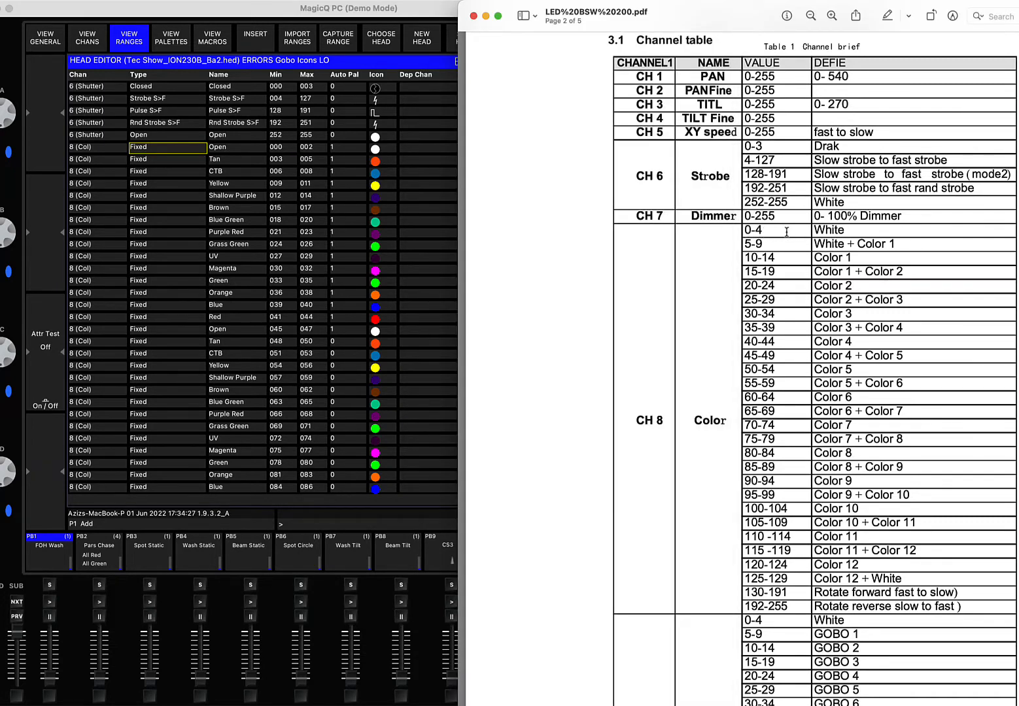
{"action": "left_click", "coordinate": [269, 175]}
{"action": "left_click", "coordinate": [270, 174]}
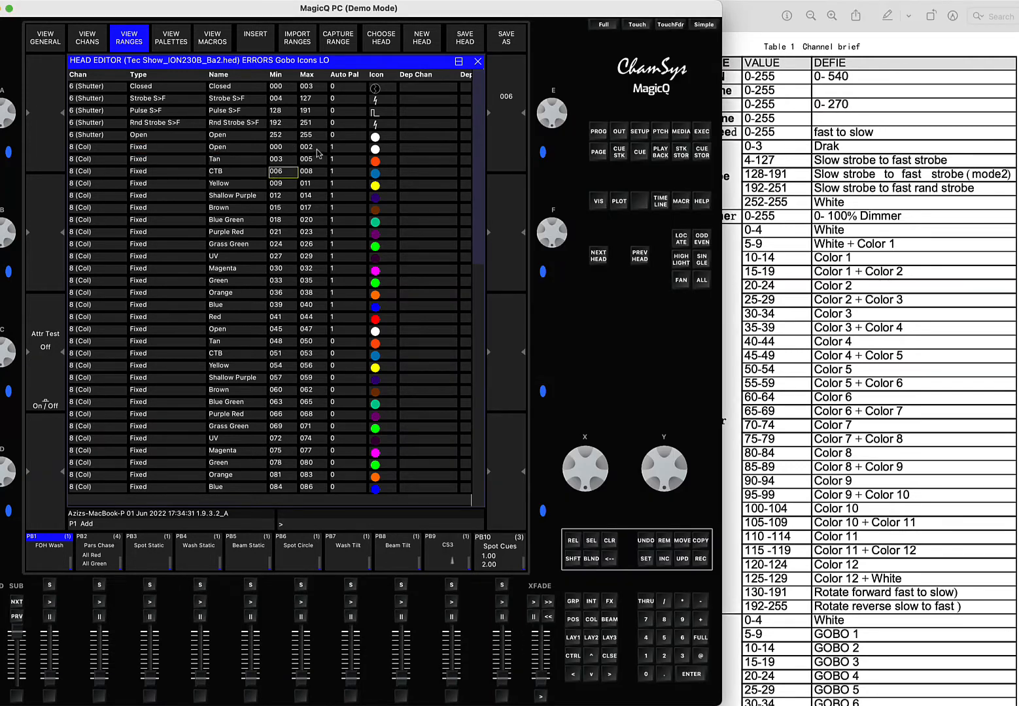
{"action": "left_click", "coordinate": [318, 149]}
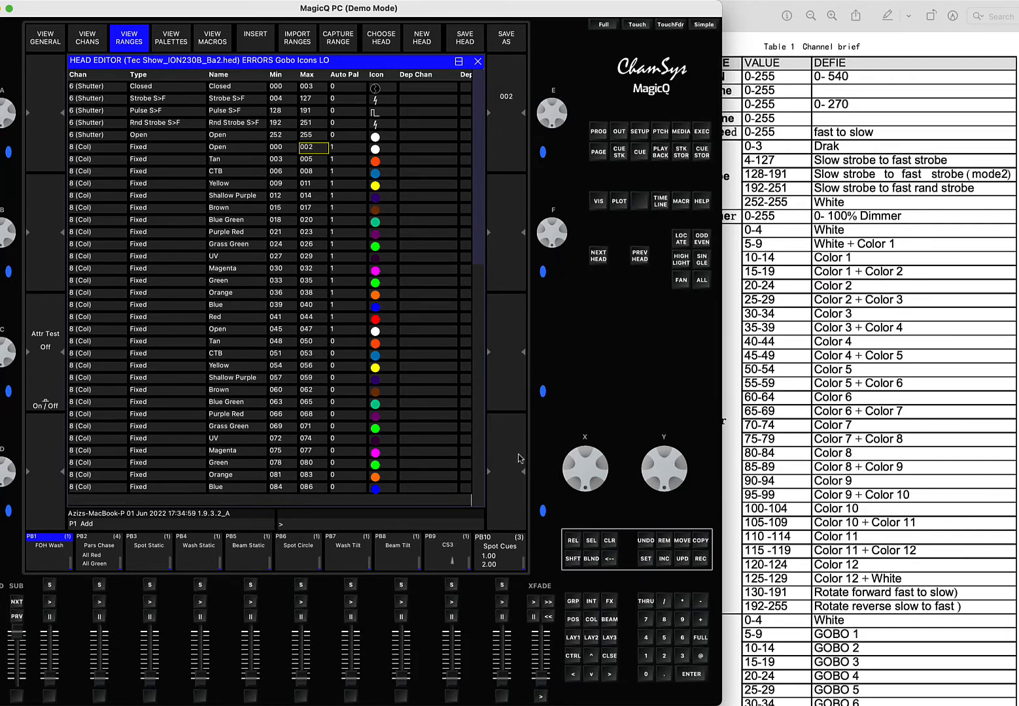
{"action": "left_click", "coordinate": [815, 395]}
{"action": "scroll", "coordinate": [804, 399], "scroll_direction": "down", "scroll_amount": 15}
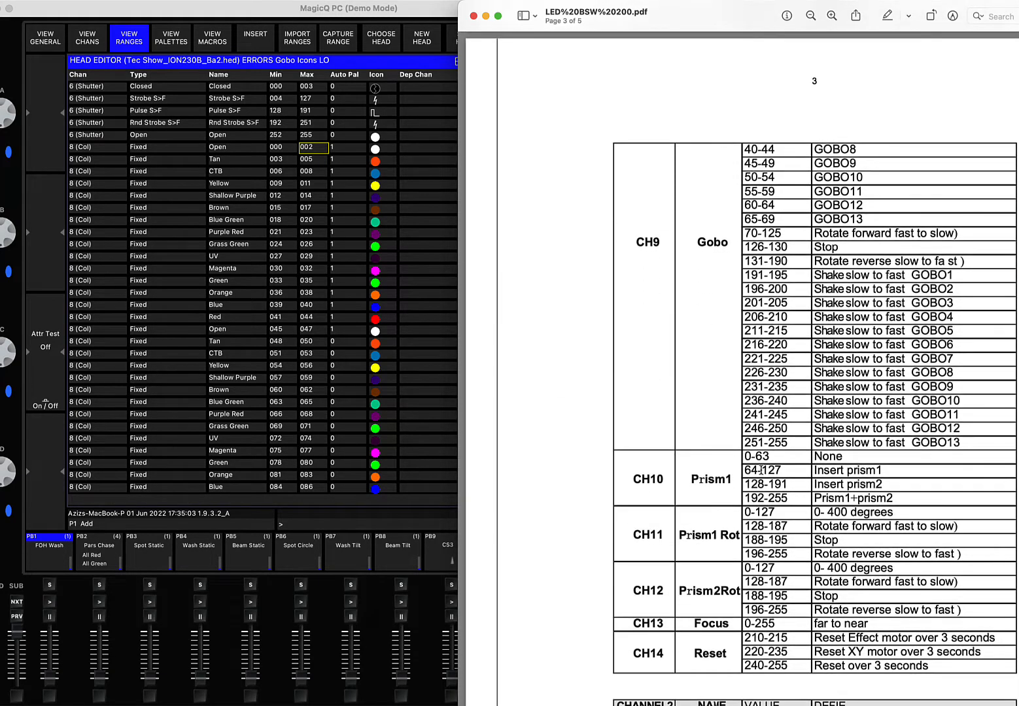
{"action": "scroll", "coordinate": [761, 469], "scroll_direction": "up", "scroll_amount": 2}
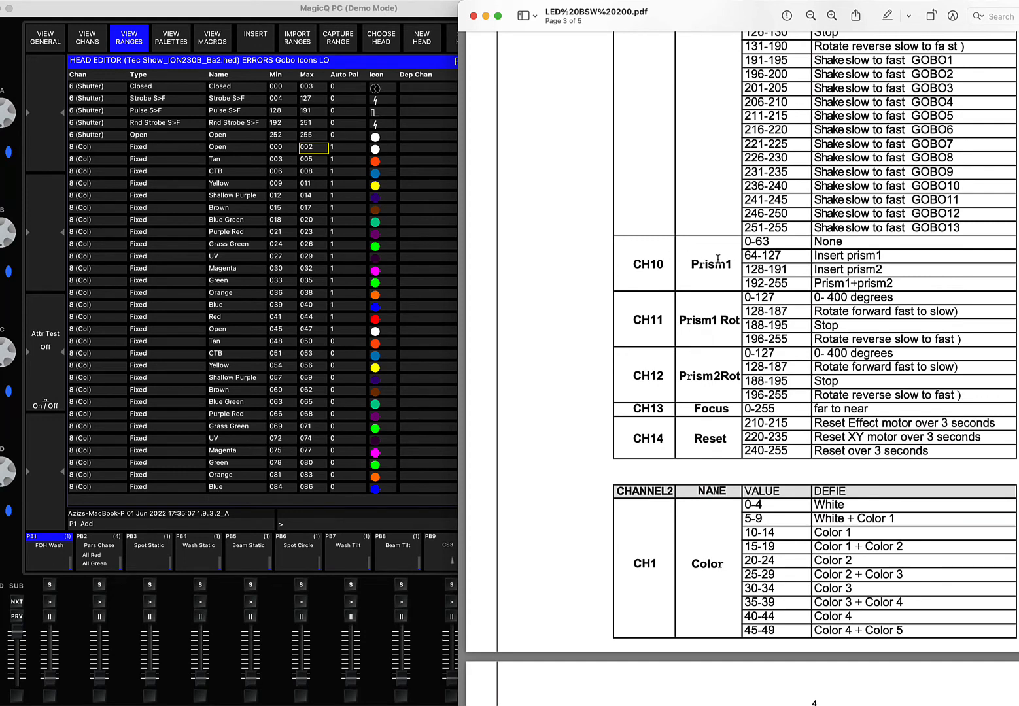
- Look through the rest of the head's ranges, down to the Rot Gobo, Prism, Prism Rot and Control entries
{"action": "left_click", "coordinate": [175, 341]}
{"action": "key", "text": "Down"}
{"action": "key", "text": "Down"}
{"action": "key", "text": "Down"}
{"action": "key", "text": "Down"}
{"action": "key", "text": "Down"}
{"action": "key", "text": "Down"}
{"action": "key", "text": "Down"}
{"action": "key", "text": "Down"}
{"action": "key", "text": "Down"}
{"action": "key", "text": "Down"}
{"action": "key", "text": "Down"}
{"action": "key", "text": "Down"}
{"action": "key", "text": "Down"}
{"action": "key", "text": "Down"}
{"action": "key", "text": "Down"}
{"action": "key", "text": "Down"}
{"action": "key", "text": "Down"}
{"action": "key", "text": "Down"}
{"action": "key", "text": "Down"}
{"action": "key", "text": "Down"}
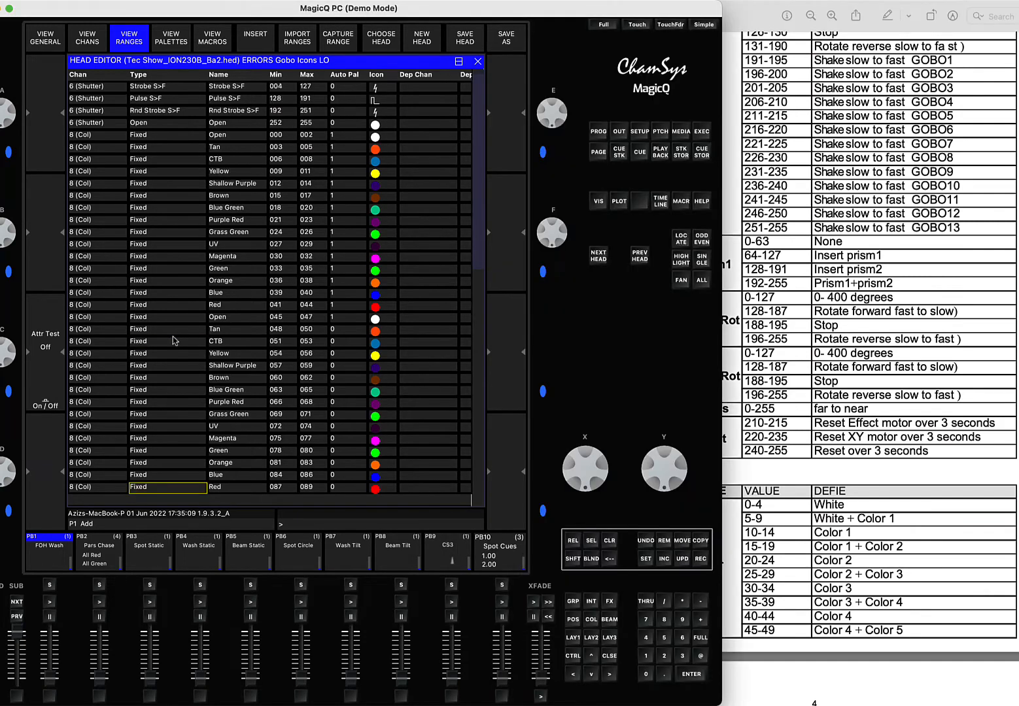
{"action": "key", "text": "Down"}
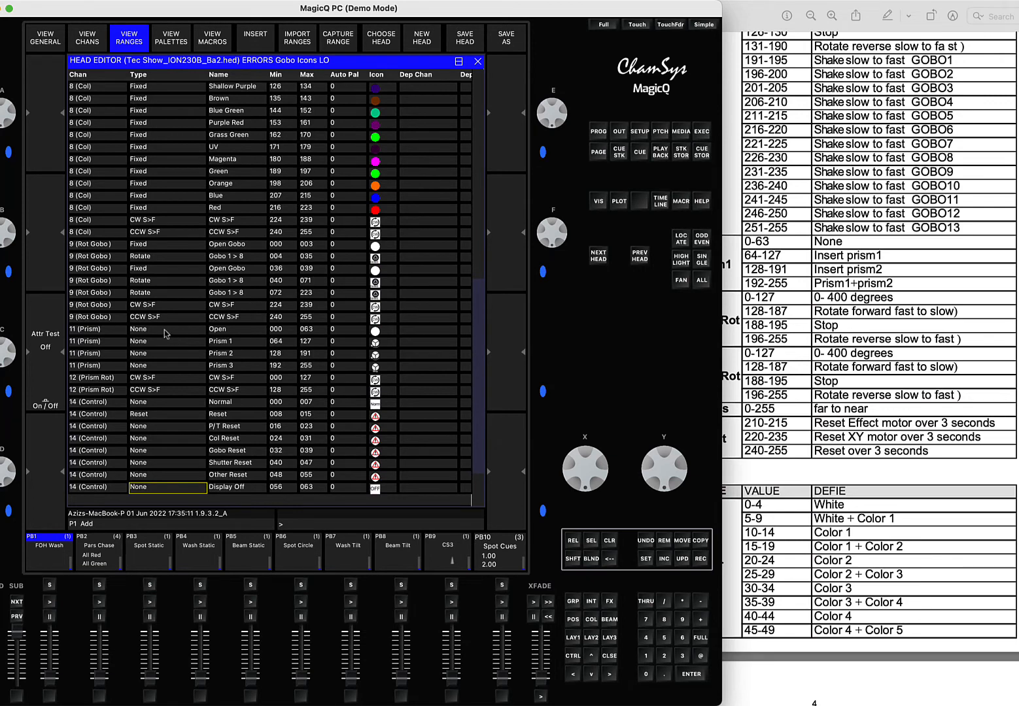
{"action": "key", "text": "Down"}
{"action": "key", "text": "Down"}
{"action": "key", "text": "Down"}
{"action": "key", "text": "Down"}
{"action": "key", "text": "Down"}
{"action": "key", "text": "Down"}
{"action": "key", "text": "Down"}
{"action": "key", "text": "Down"}
{"action": "key", "text": "Down"}
{"action": "key", "text": "Down"}
{"action": "key", "text": "Down"}
{"action": "key", "text": "Down"}
{"action": "key", "text": "Down"}
{"action": "key", "text": "Down"}
{"action": "key", "text": "Down"}
{"action": "key", "text": "Down"}
{"action": "key", "text": "Down"}
{"action": "key", "text": "Down"}
{"action": "key", "text": "Down"}
{"action": "key", "text": "Down"}
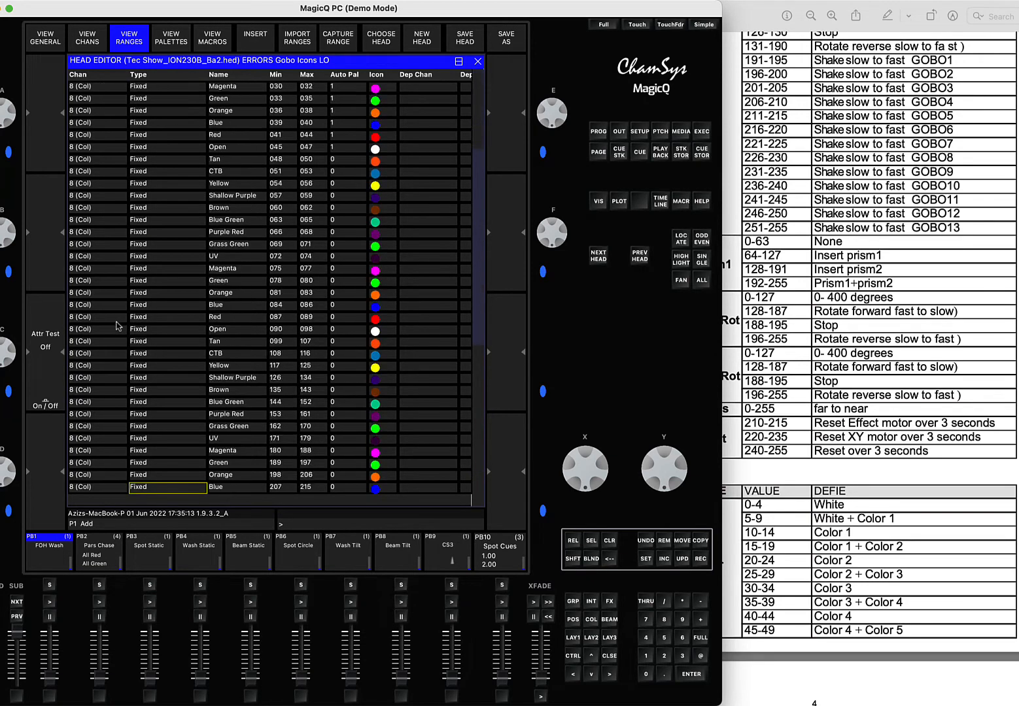
{"action": "key", "text": "Down"}
{"action": "key", "text": "Down"}
{"action": "key", "text": "Down"}
{"action": "key", "text": "Down"}
{"action": "key", "text": "Down"}
{"action": "key", "text": "Down"}
{"action": "key", "text": "Down"}
{"action": "key", "text": "Down"}
{"action": "key", "text": "Down"}
{"action": "key", "text": "Down"}
{"action": "key", "text": "Down"}
{"action": "key", "text": "Down"}
{"action": "key", "text": "Down"}
{"action": "key", "text": "Down"}
{"action": "key", "text": "Down"}
{"action": "key", "text": "Down"}
{"action": "key", "text": "Down"}
{"action": "key", "text": "Down"}
{"action": "key", "text": "Down"}
{"action": "key", "text": "Down"}
{"action": "left_click", "coordinate": [118, 294]}
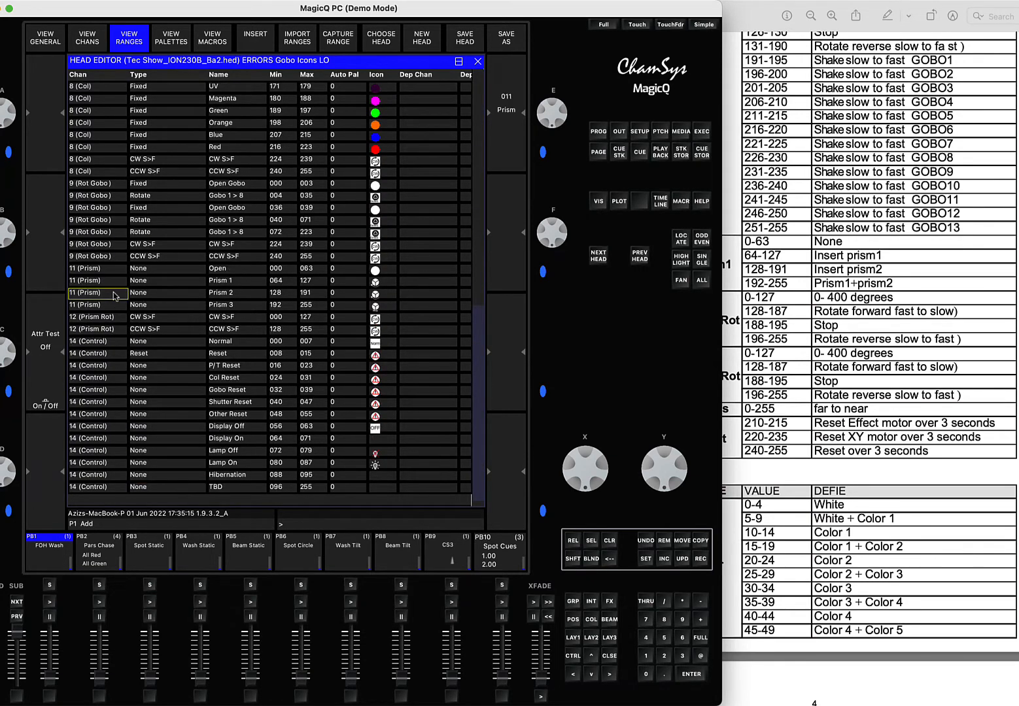
{"action": "left_click", "coordinate": [98, 261]}
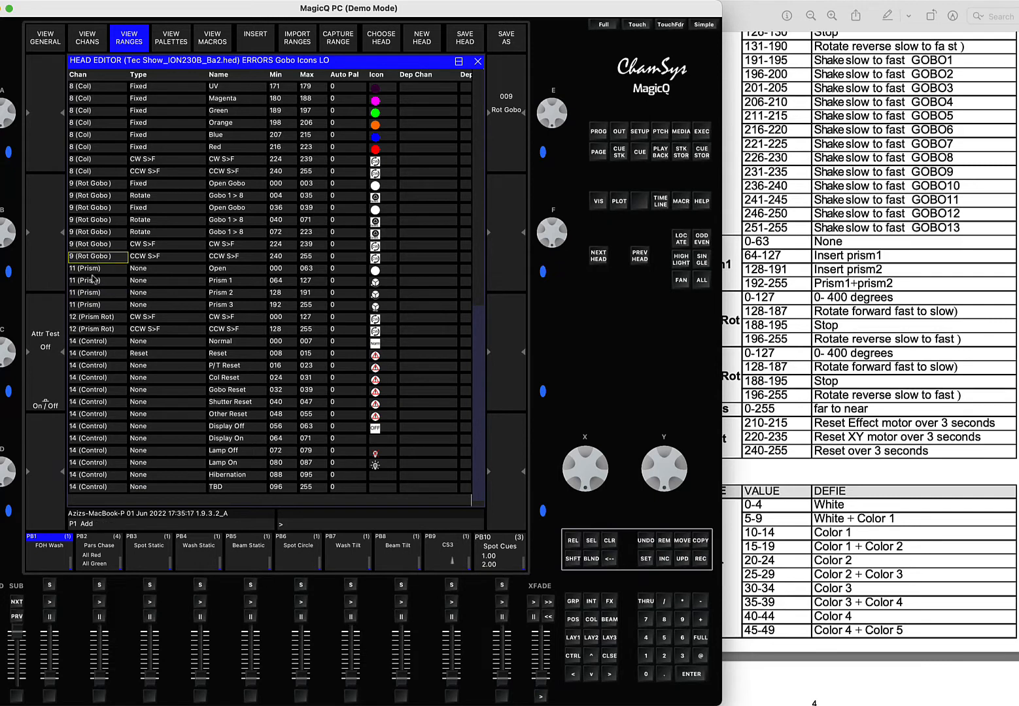
- Rename channel 10 in the head's channel list as Prism, and refine the name to Prism 1 to match the manual
{"action": "left_click", "coordinate": [82, 44]}
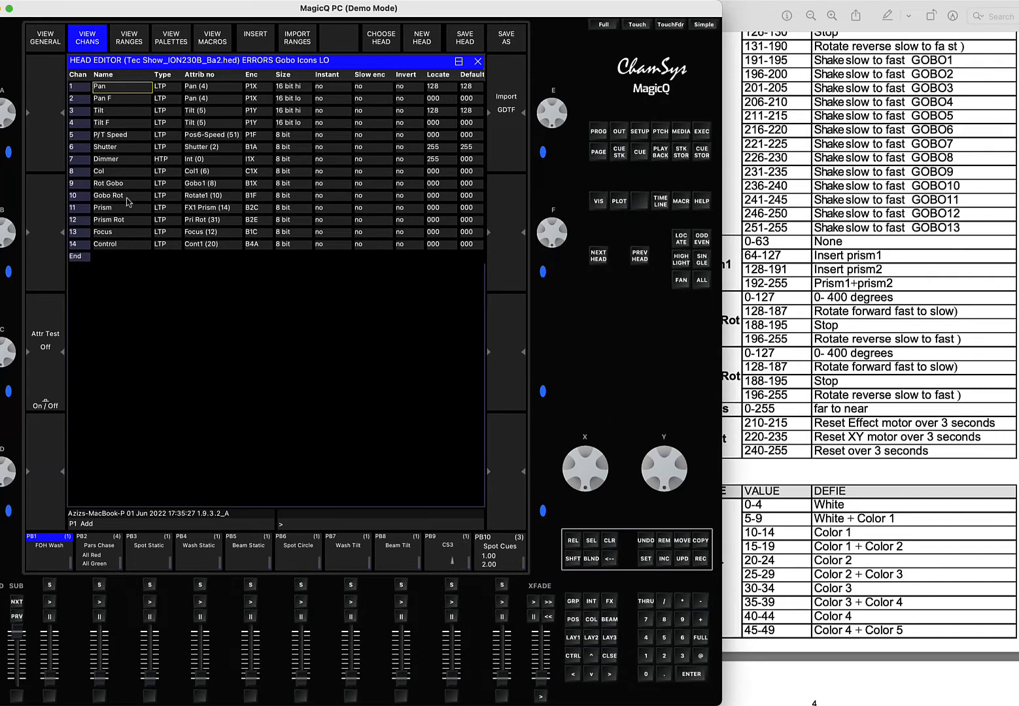
{"action": "left_click", "coordinate": [859, 283]}
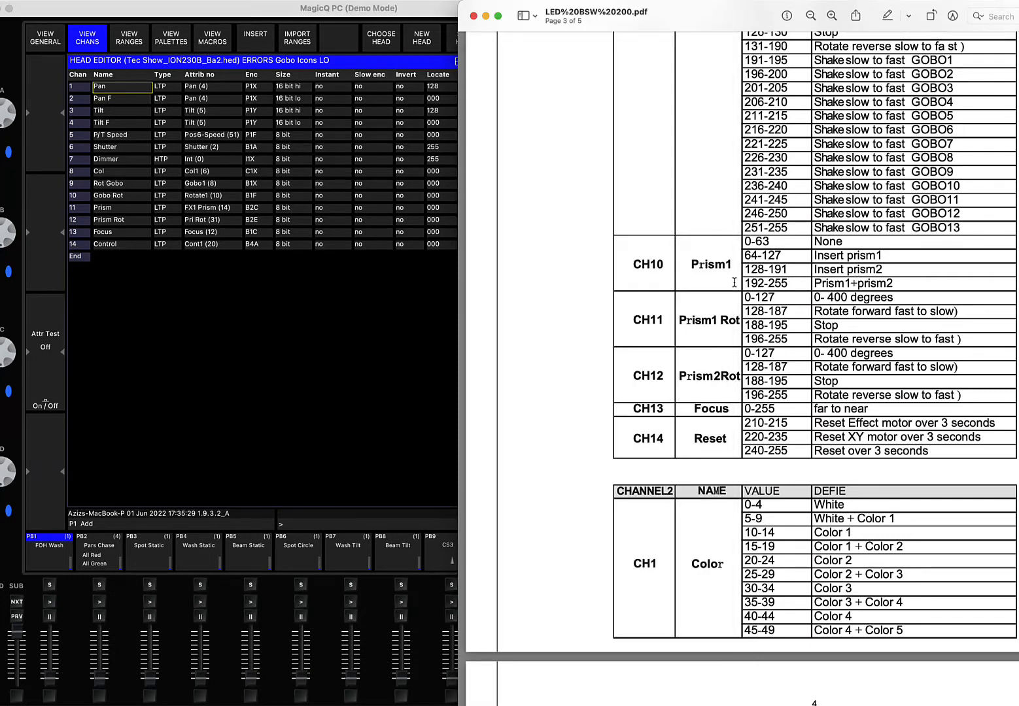
{"action": "left_click", "coordinate": [121, 210]}
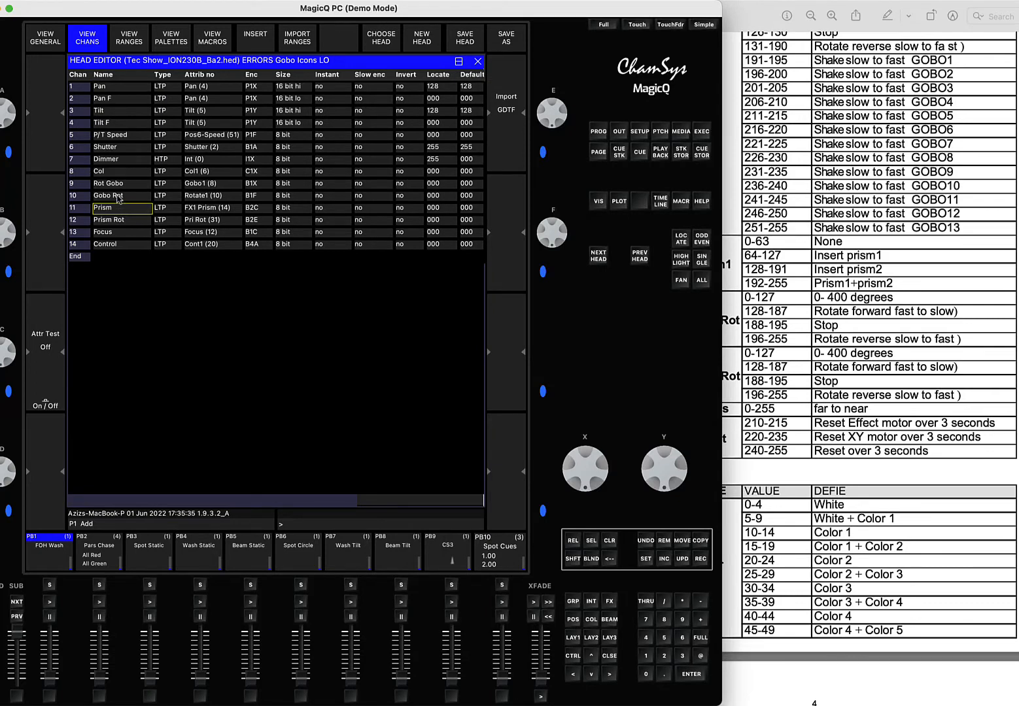
{"action": "left_click", "coordinate": [844, 293]}
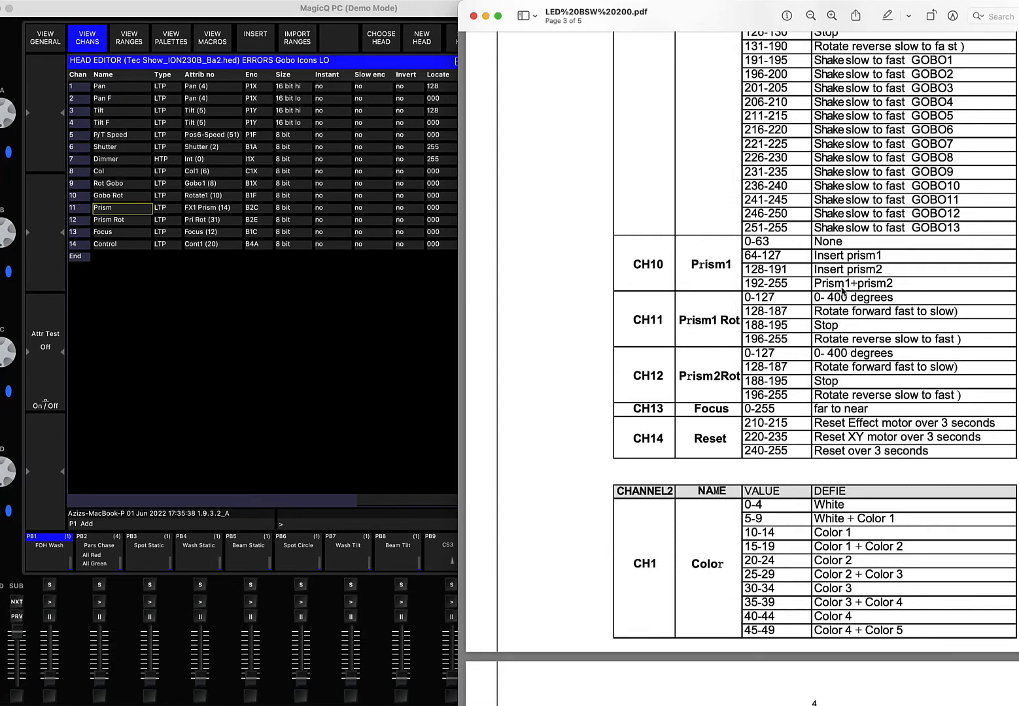
{"action": "left_click", "coordinate": [122, 199]}
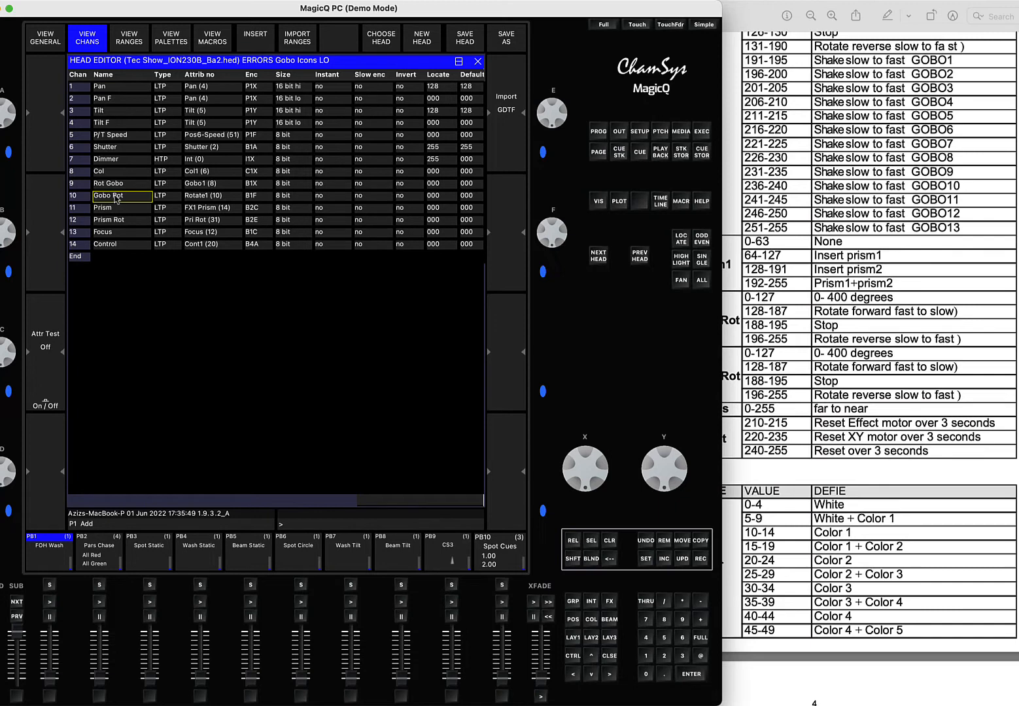
{"action": "left_click", "coordinate": [117, 200]}
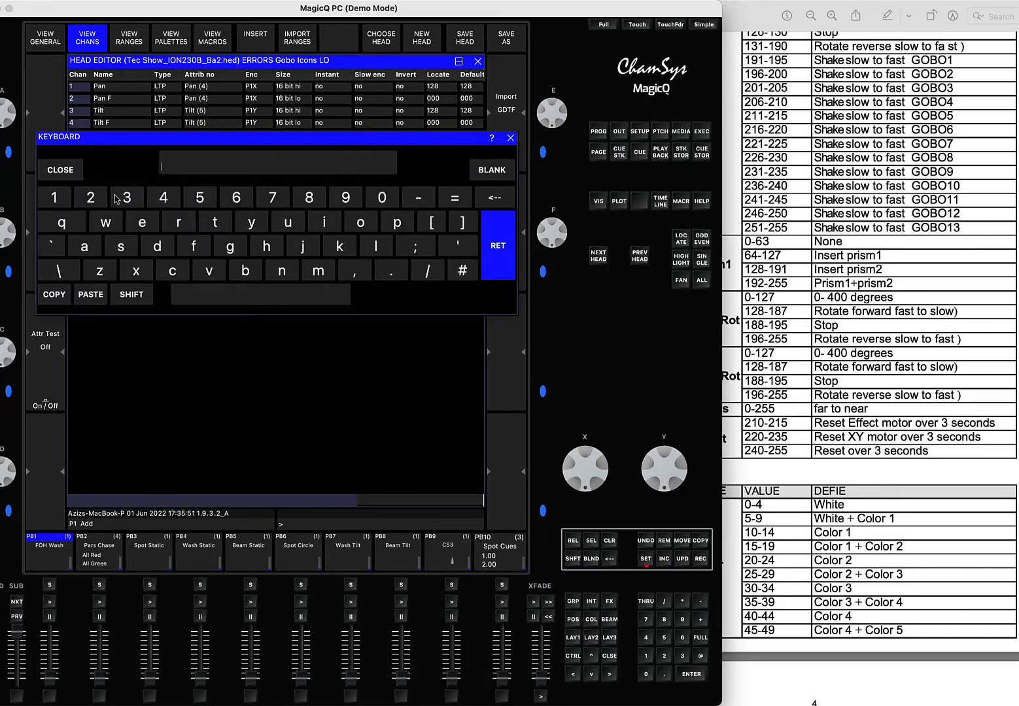
{"action": "type", "text": "Prism"}
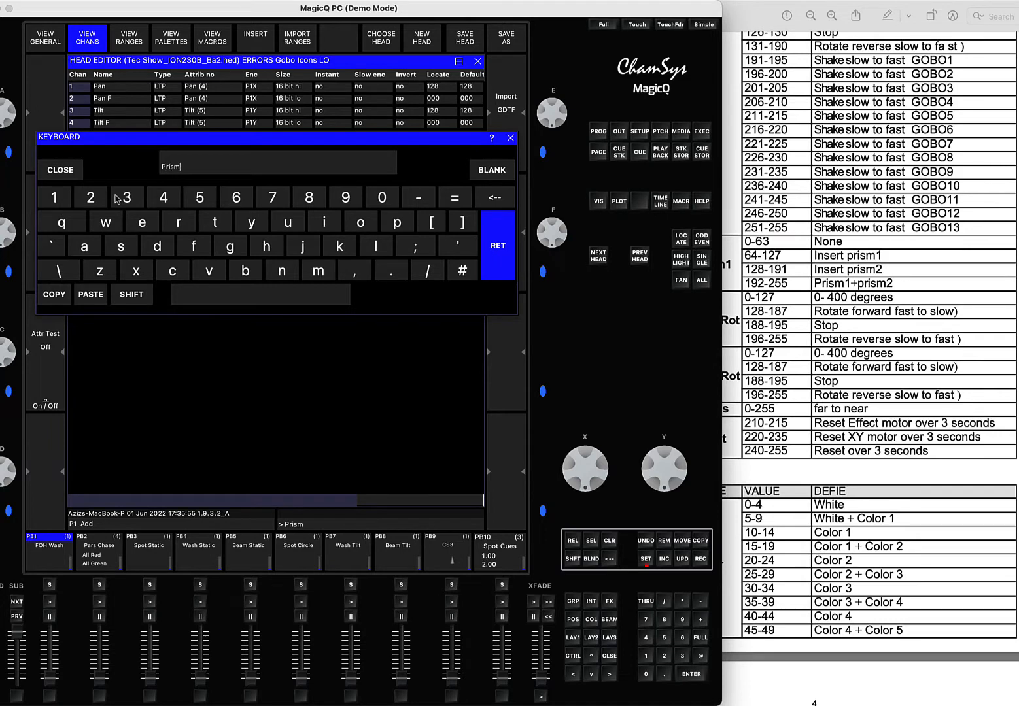
{"action": "key", "text": "Return"}
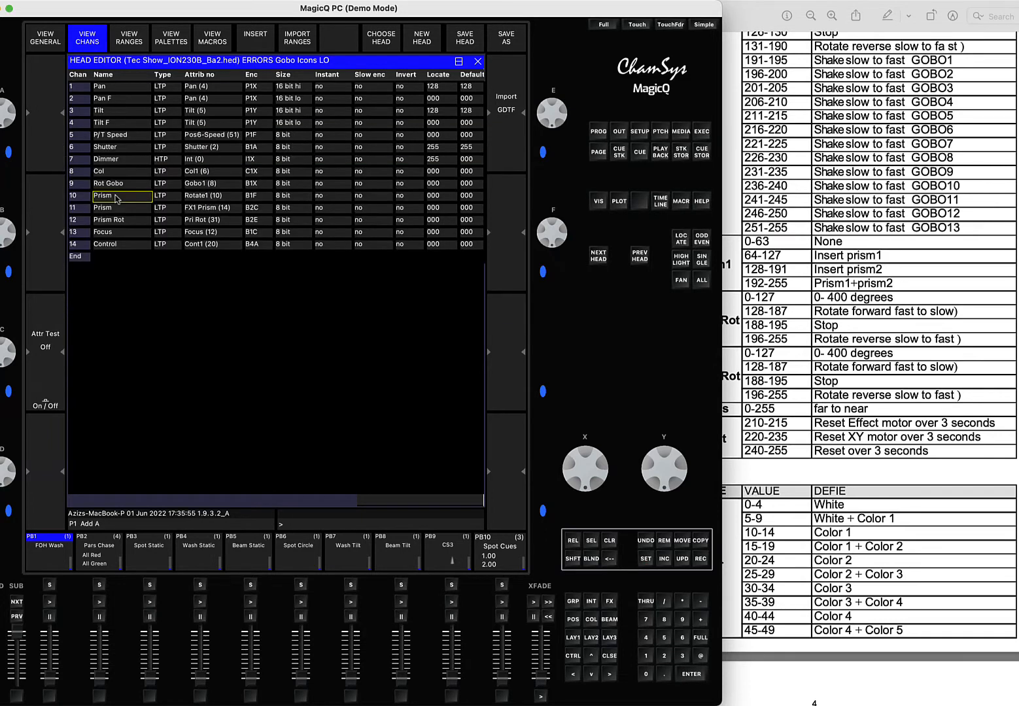
{"action": "left_click", "coordinate": [773, 341]}
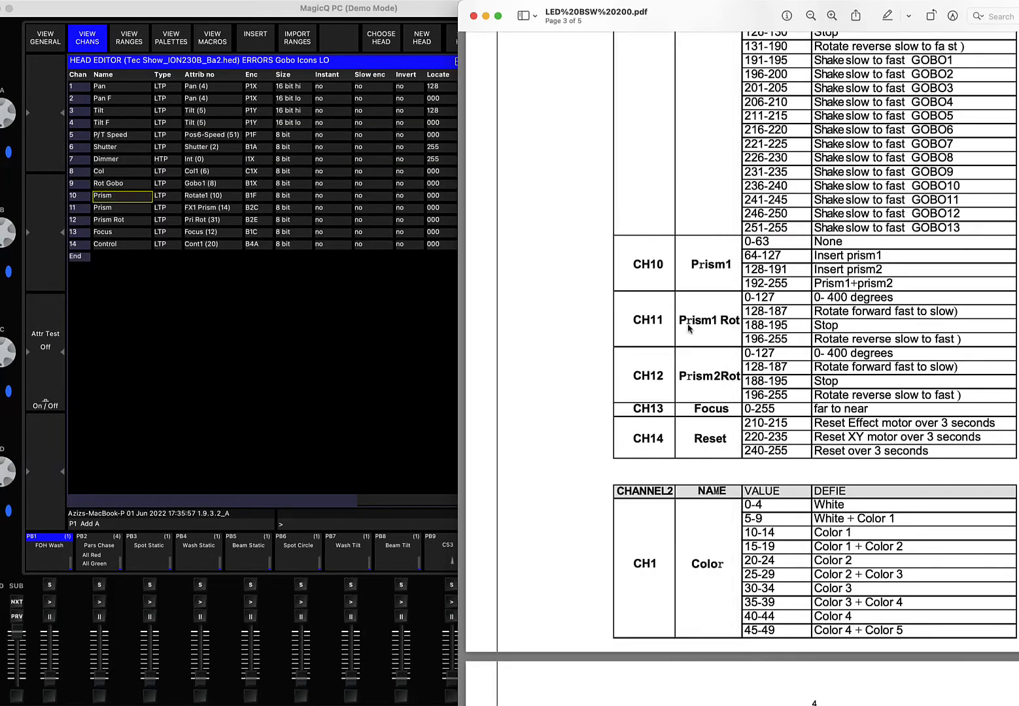
{"action": "left_click", "coordinate": [109, 192]}
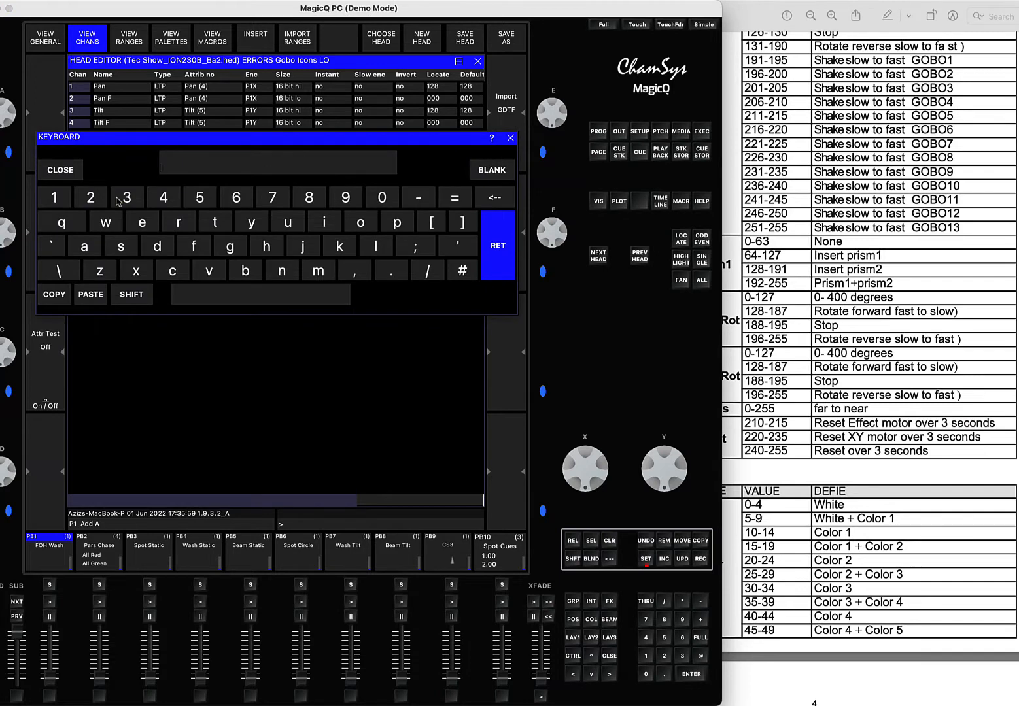
{"action": "type", "text": "Prism 1"}
{"action": "key", "text": "Return"}
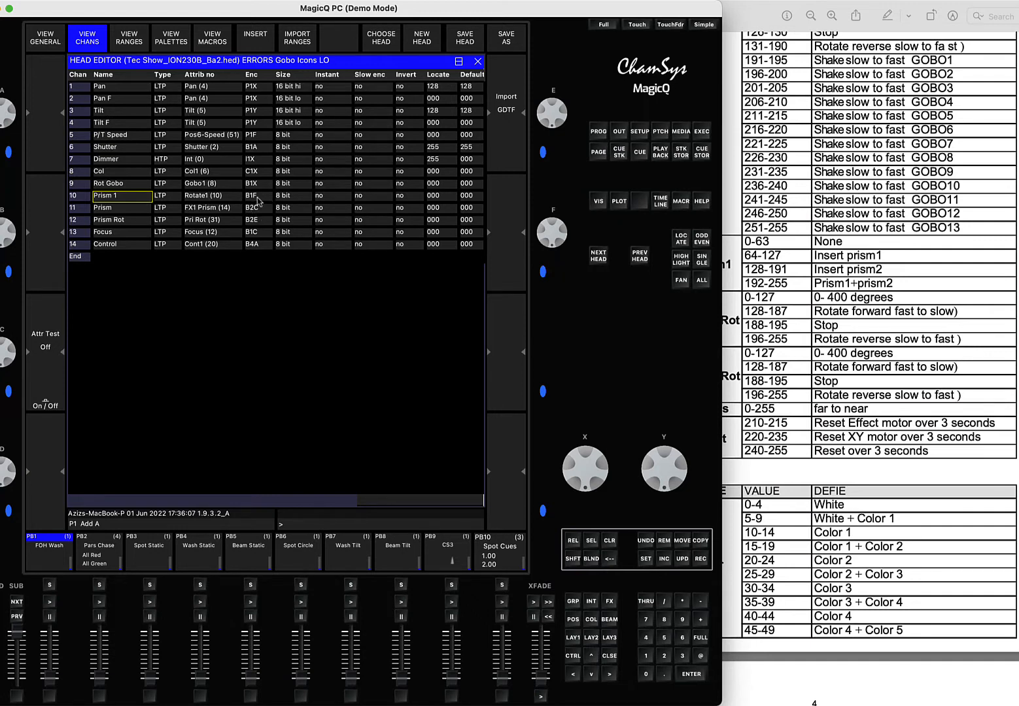
{"action": "left_click", "coordinate": [212, 196]}
{"action": "left_click", "coordinate": [212, 196]}
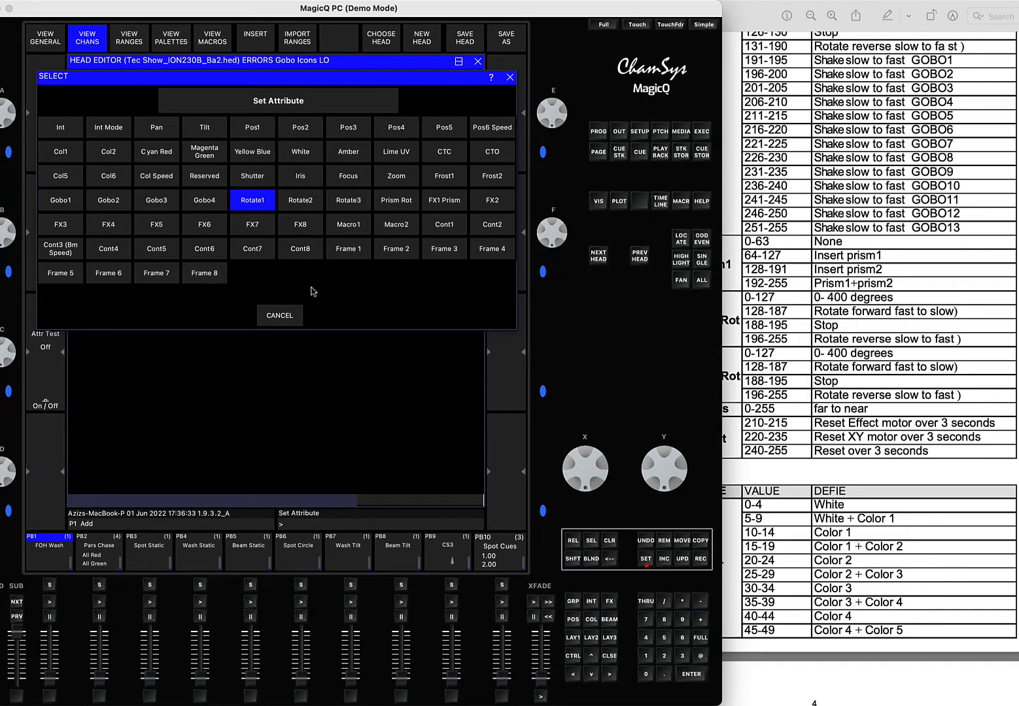
{"action": "left_click", "coordinate": [287, 318]}
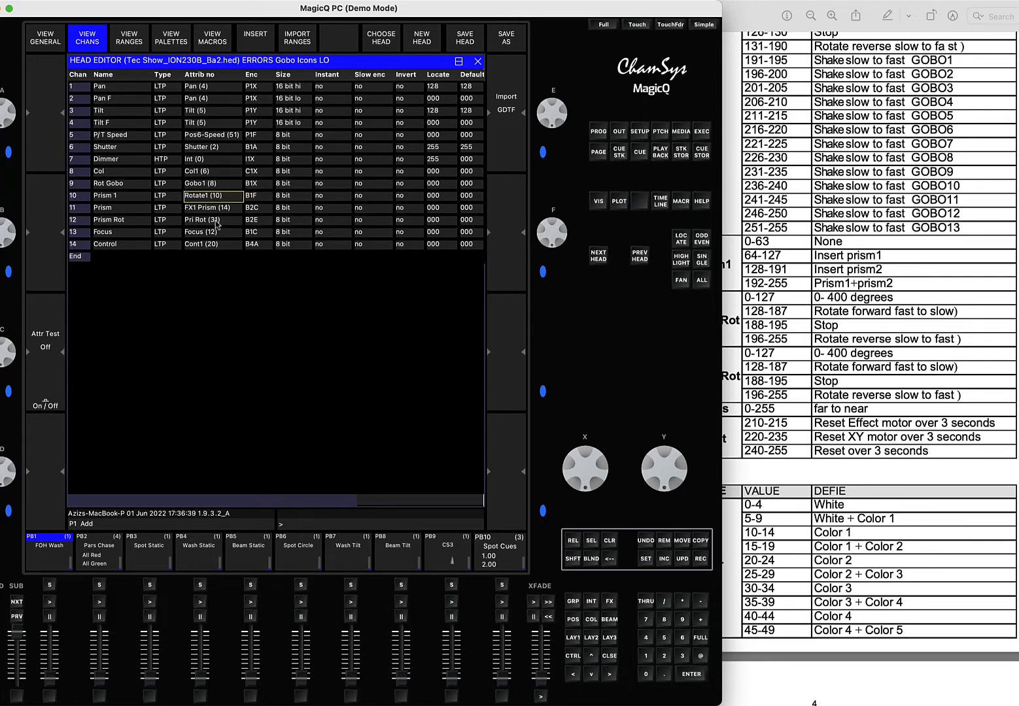
- Rename channel 11 as Prism 1 Rot, following the manual's CH11 entry
{"action": "left_click", "coordinate": [142, 208]}
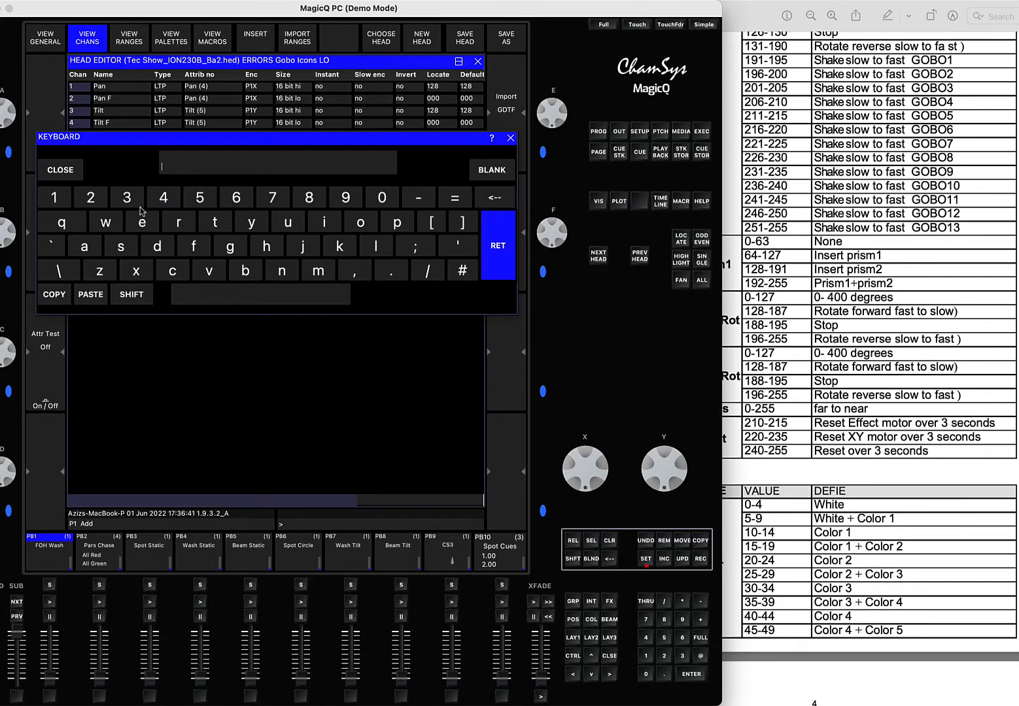
{"action": "left_click", "coordinate": [767, 312]}
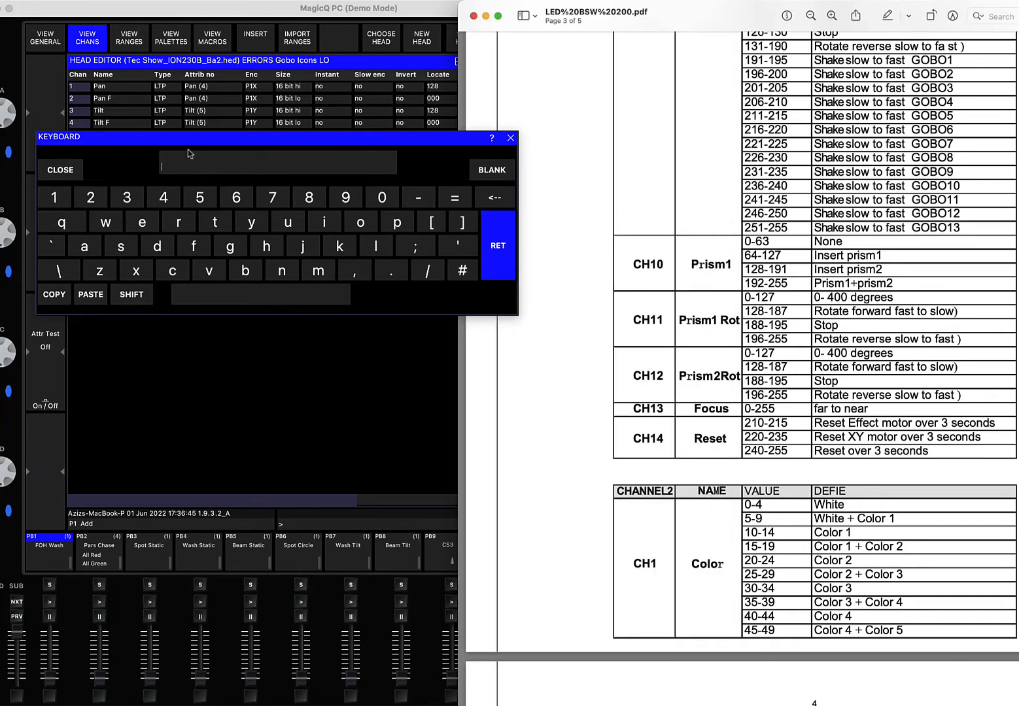
{"action": "left_click", "coordinate": [237, 161]}
{"action": "type", "text": "Prism 1"}
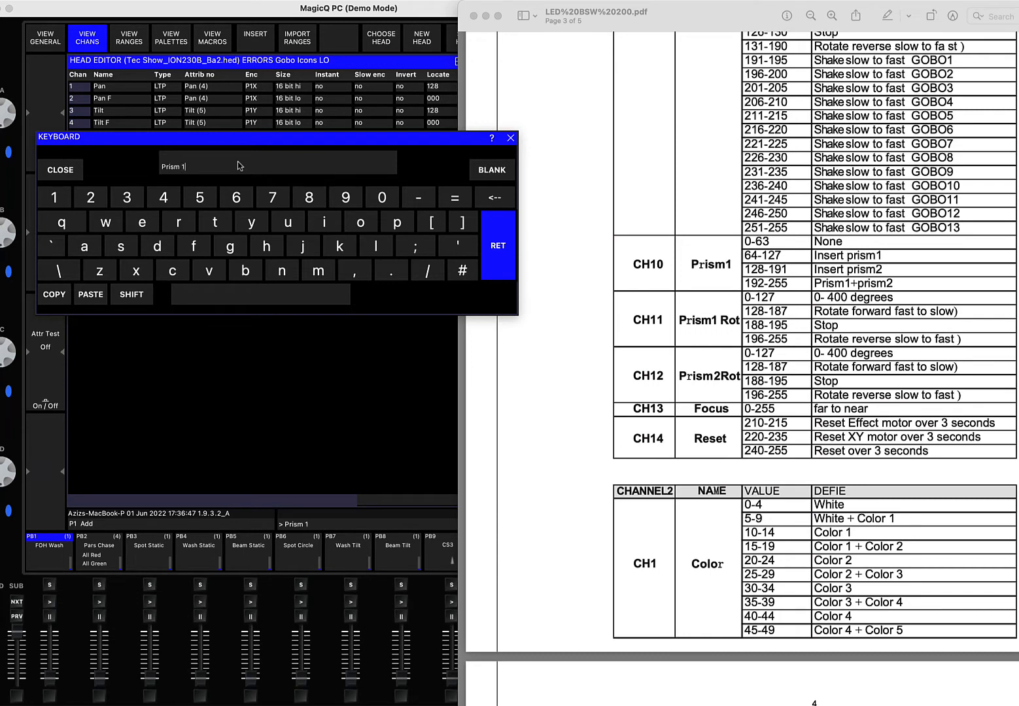
{"action": "type", "text": " Rot"}
{"action": "key", "text": "Return"}
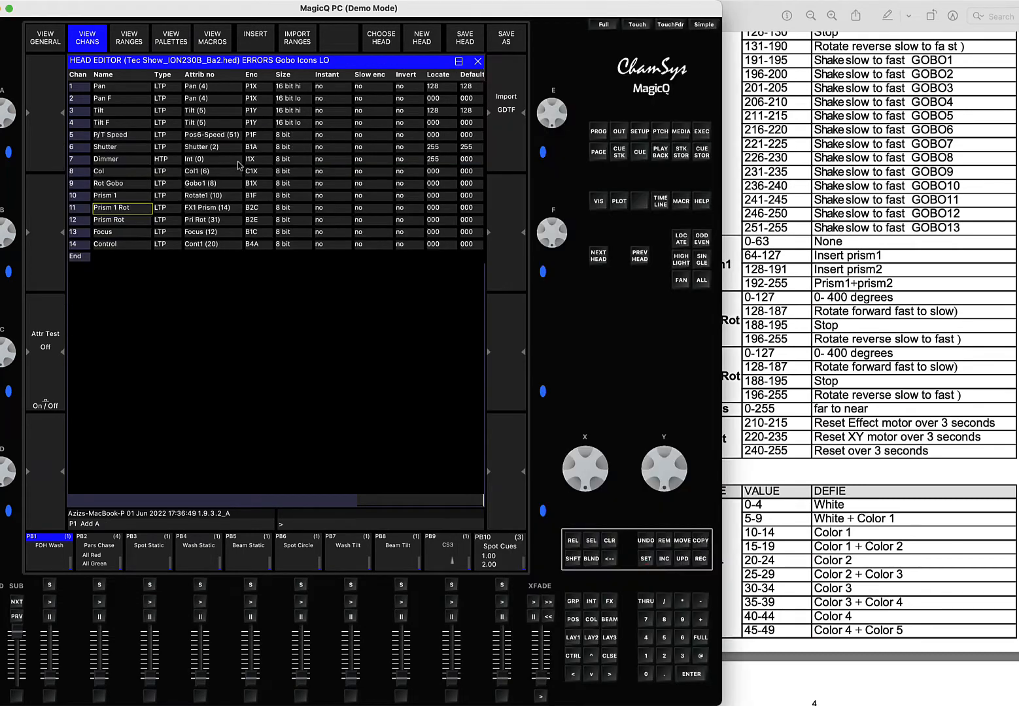
- Rename channel 12 as Prism 2 Rot, following the manual's CH12 entry
{"action": "left_click", "coordinate": [139, 223]}
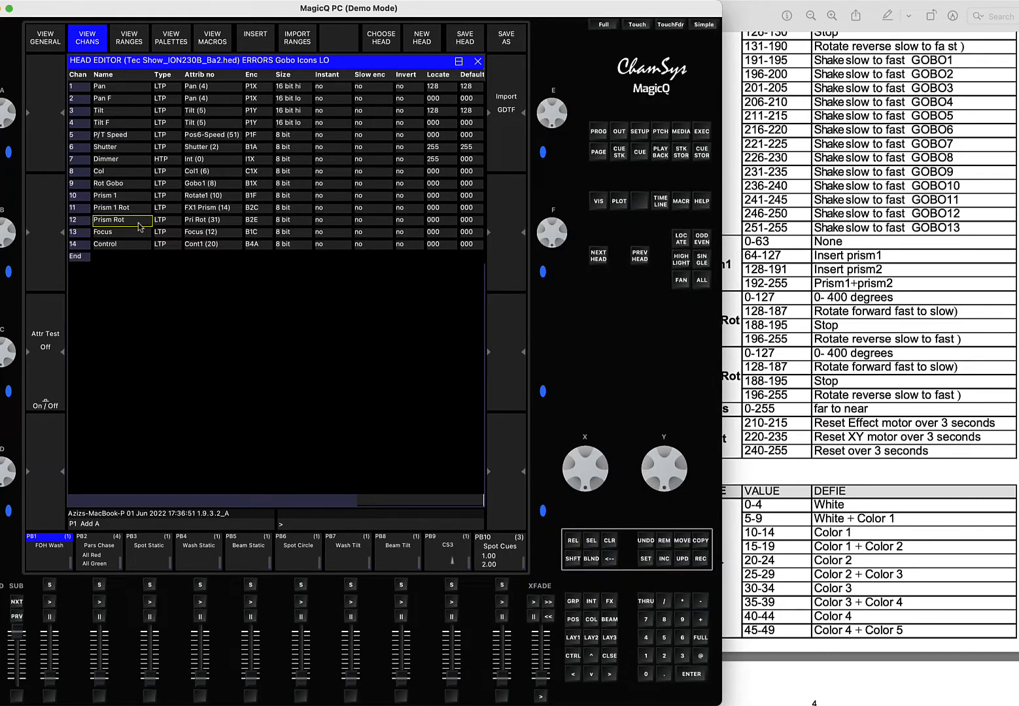
{"action": "left_click", "coordinate": [885, 438]}
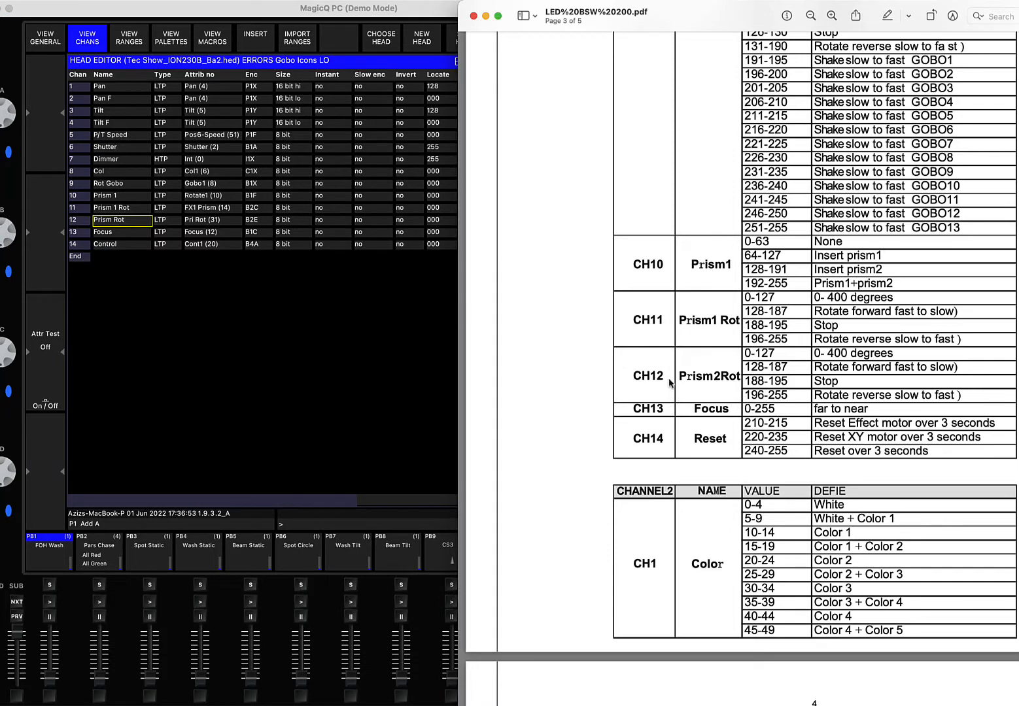
{"action": "left_click", "coordinate": [134, 226]}
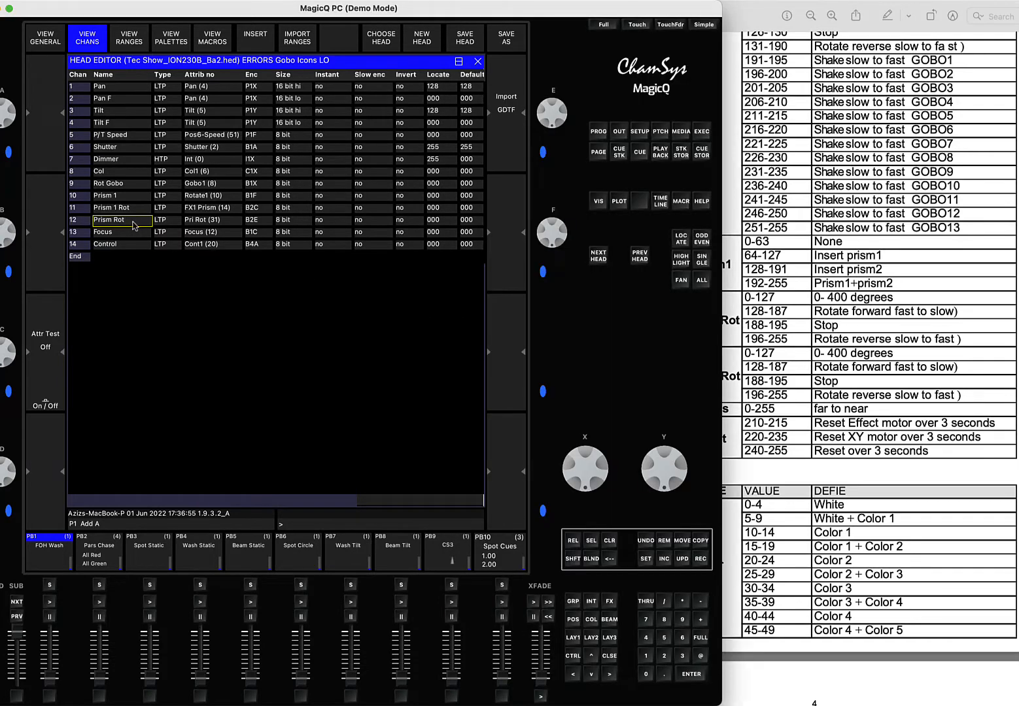
{"action": "left_click", "coordinate": [134, 226]}
{"action": "type", "text": "Prism "}
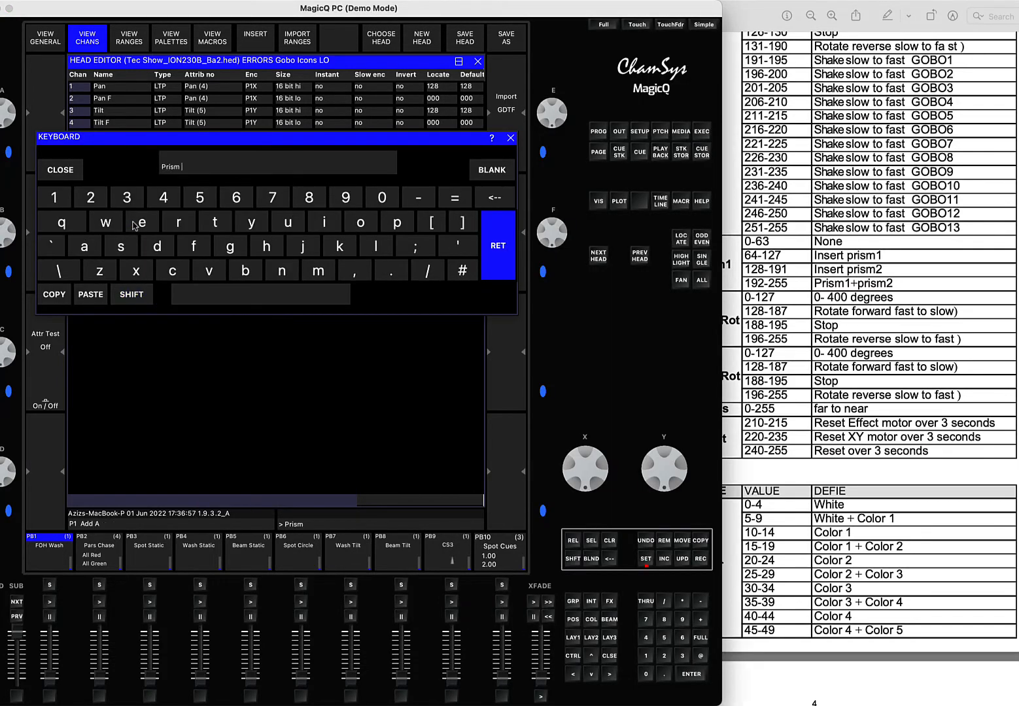
{"action": "type", "text": "2 Rot"}
{"action": "key", "text": "Return"}
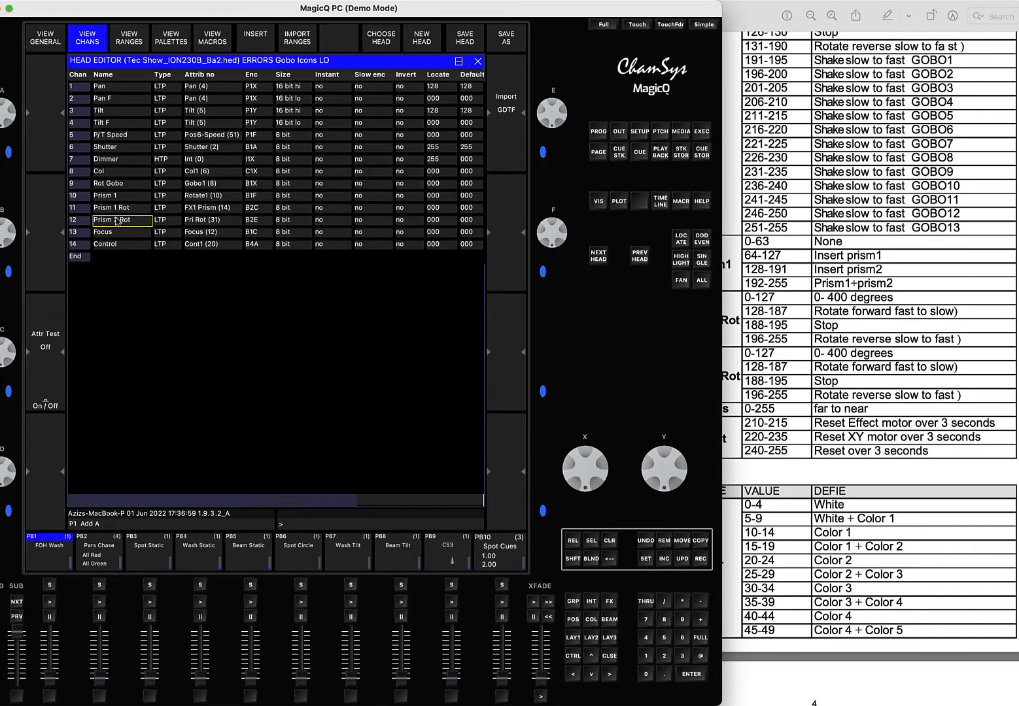
- Assign the Prism Rot attribute to channel 11 and the FX1 Prism attribute to channel 10
{"action": "double_click", "coordinate": [206, 211]}
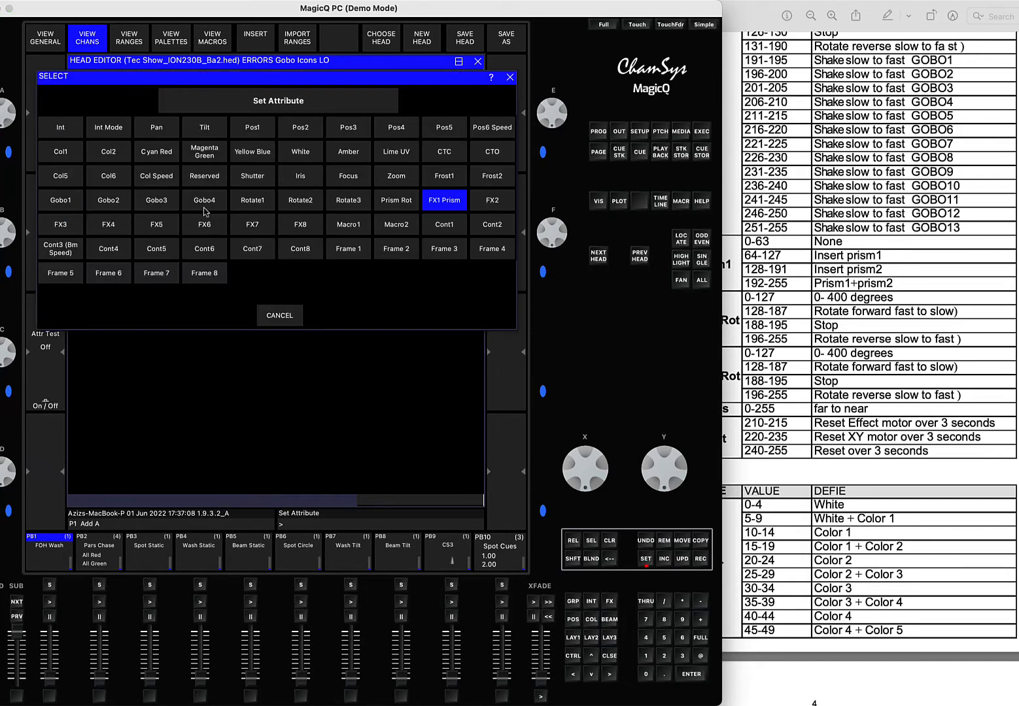
{"action": "left_click", "coordinate": [397, 201]}
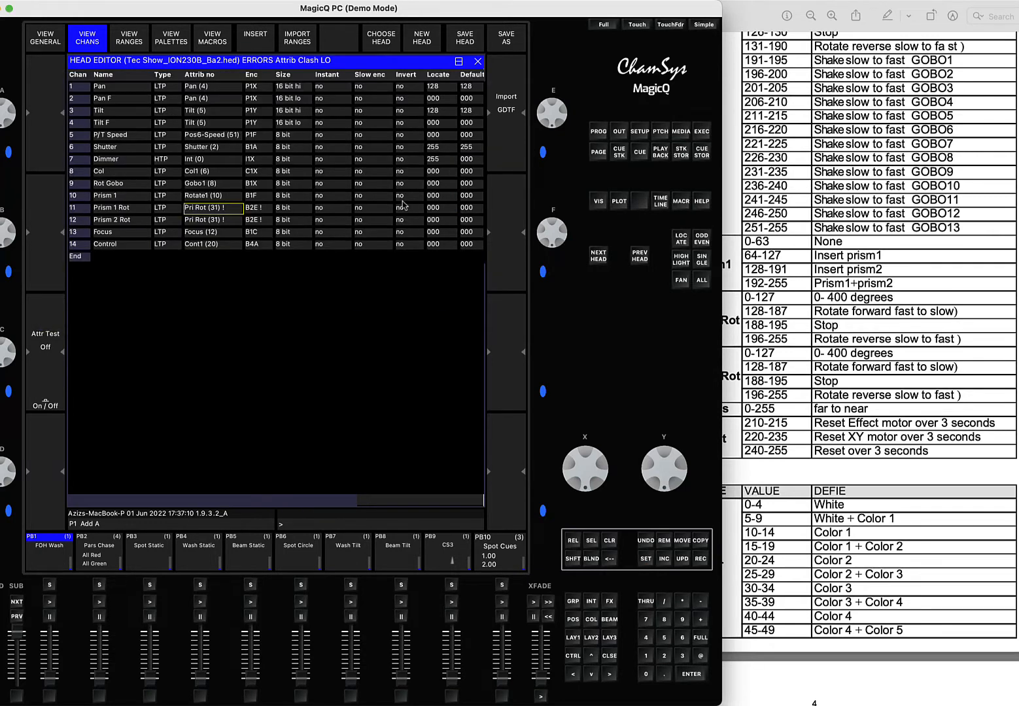
{"action": "double_click", "coordinate": [216, 198]}
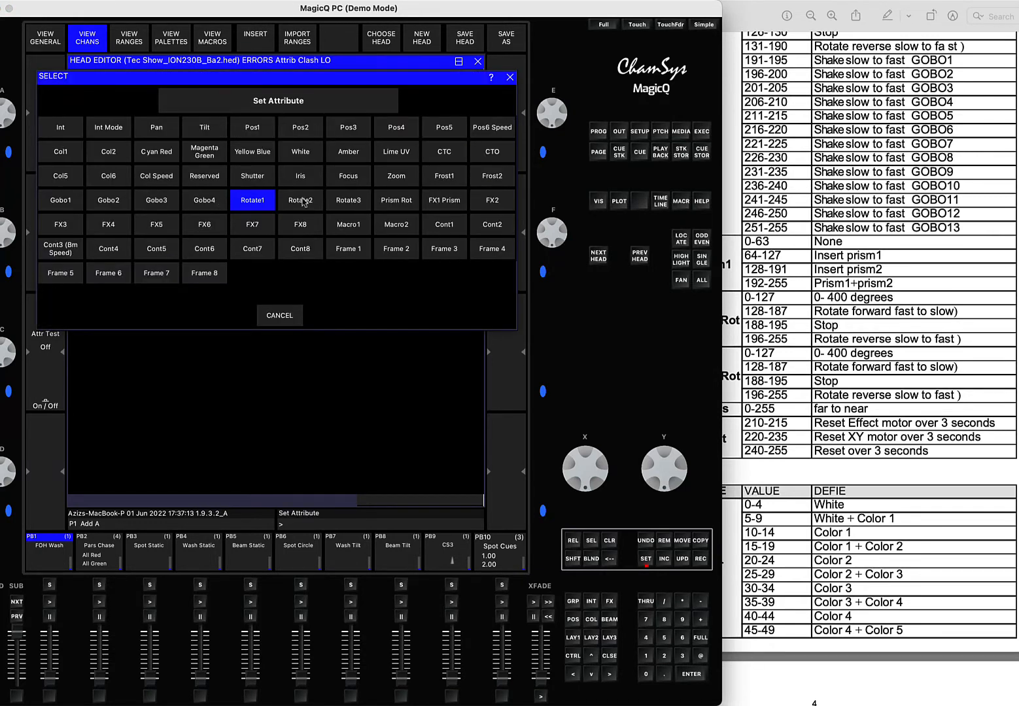
{"action": "left_click", "coordinate": [443, 204]}
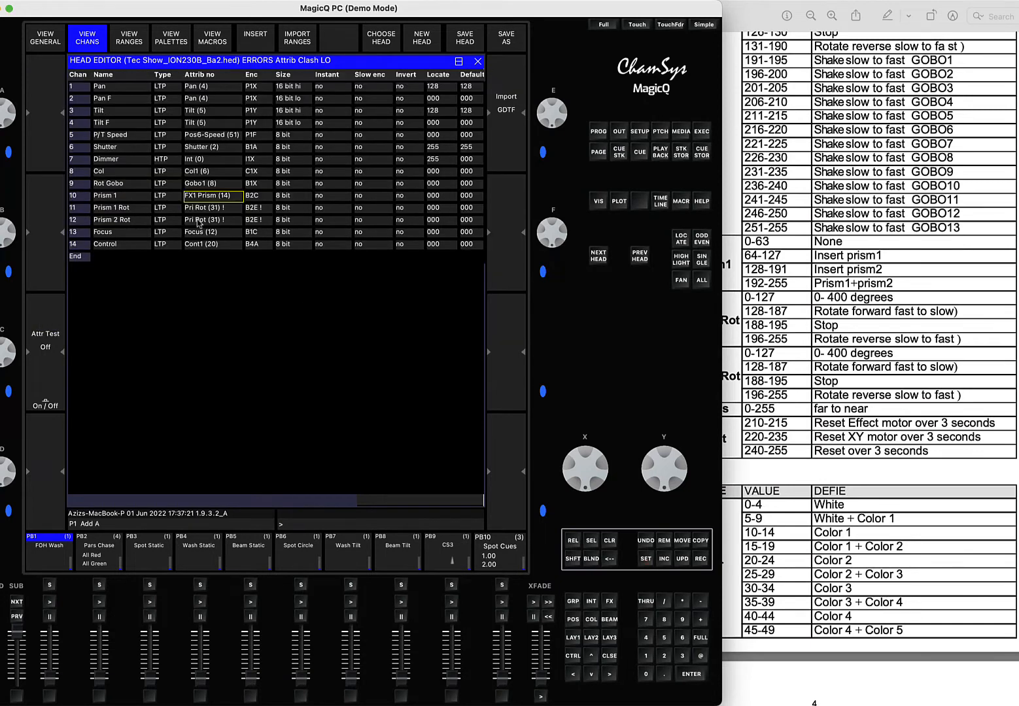
- Assign the FX2 attribute to channel 12, Prism 2 Rot
{"action": "left_click", "coordinate": [218, 222]}
{"action": "left_click", "coordinate": [218, 222]}
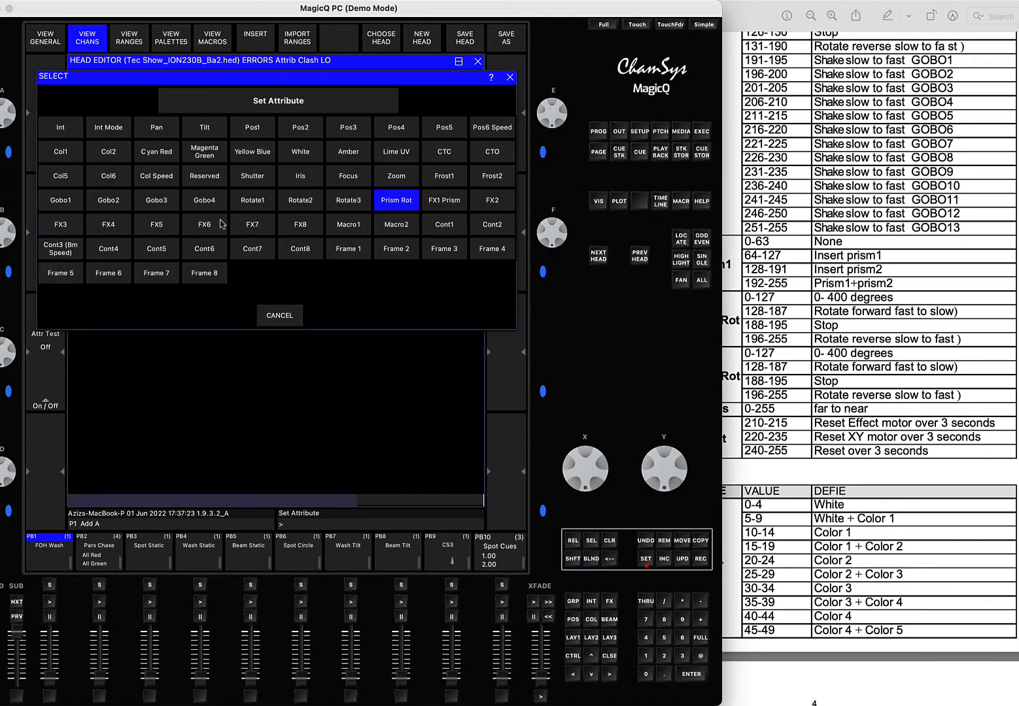
{"action": "left_click", "coordinate": [493, 203]}
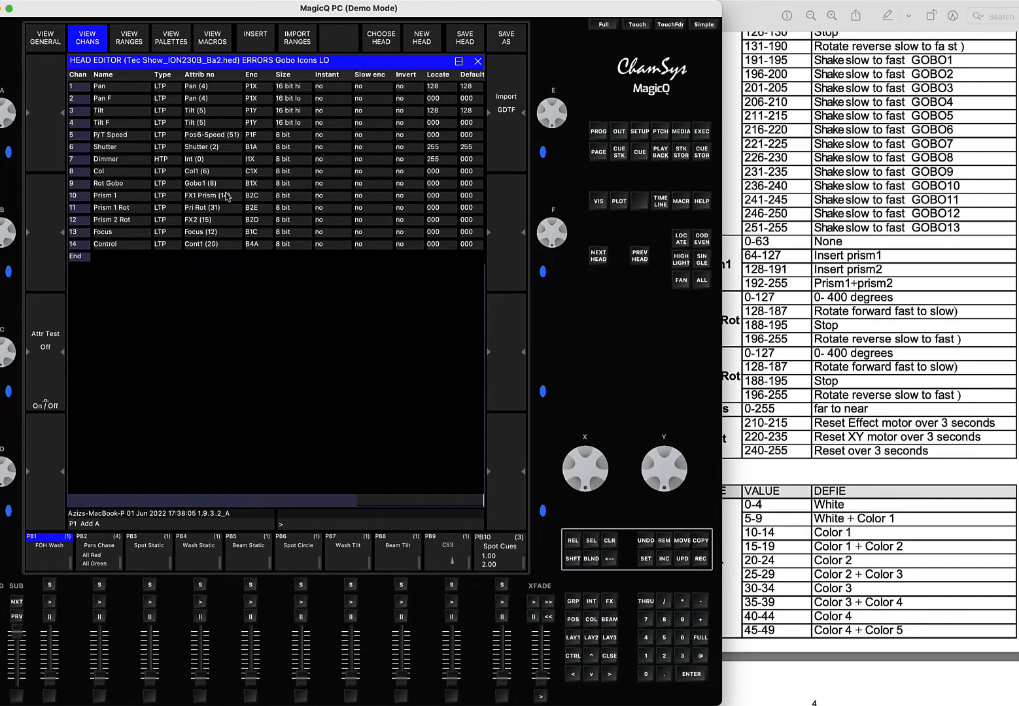
- In the head's ranges, set the maximum of the Prism 1 Rot channel's Open range to 127 and rename that range 0-400 Degrees
{"action": "left_click", "coordinate": [129, 42]}
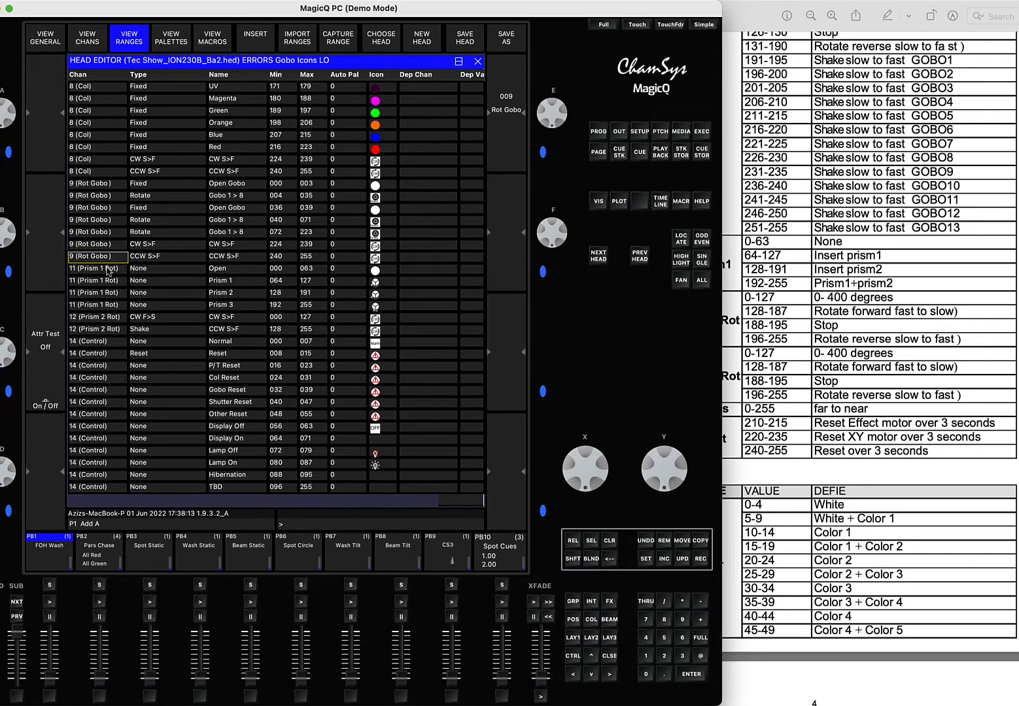
{"action": "left_click", "coordinate": [807, 329]}
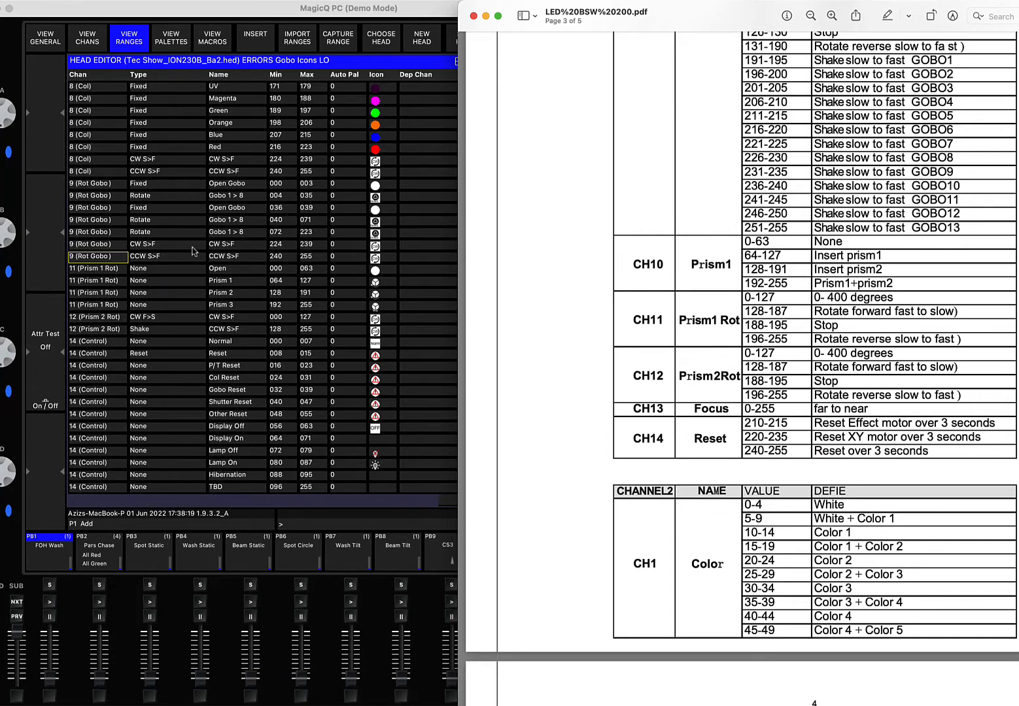
{"action": "left_click", "coordinate": [104, 274]}
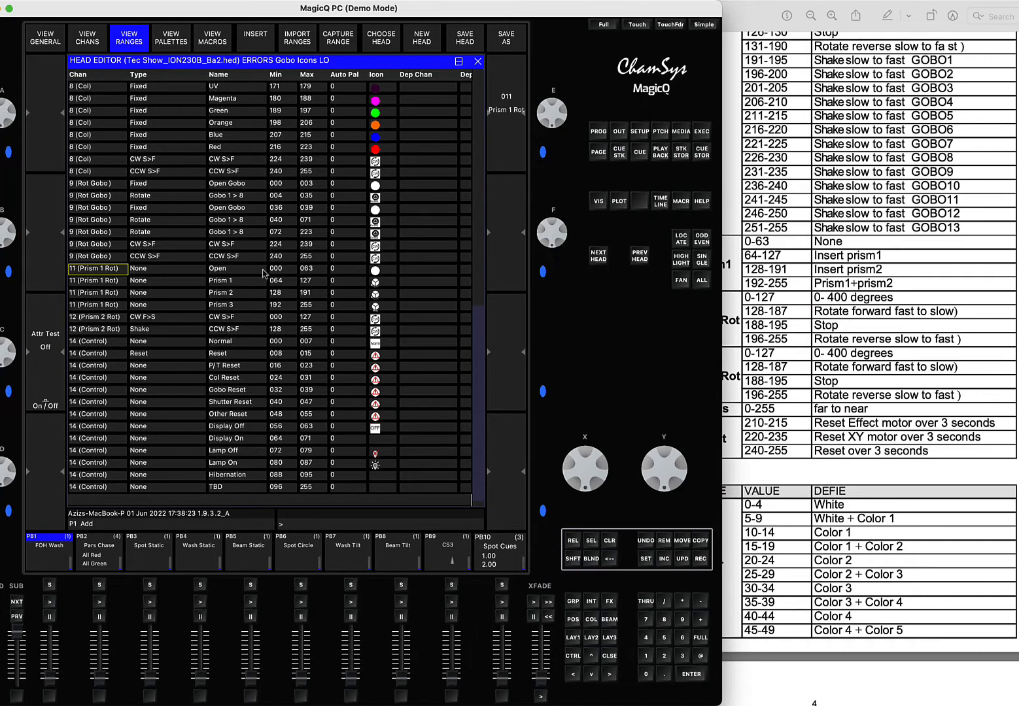
{"action": "left_click", "coordinate": [793, 306]}
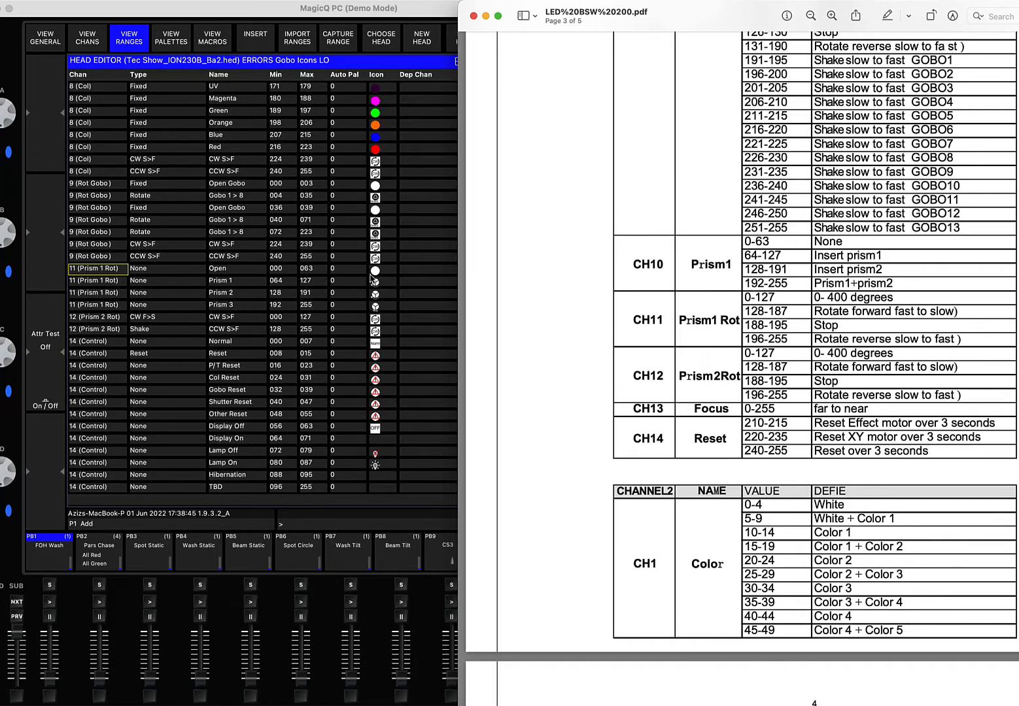
{"action": "left_click", "coordinate": [306, 273]}
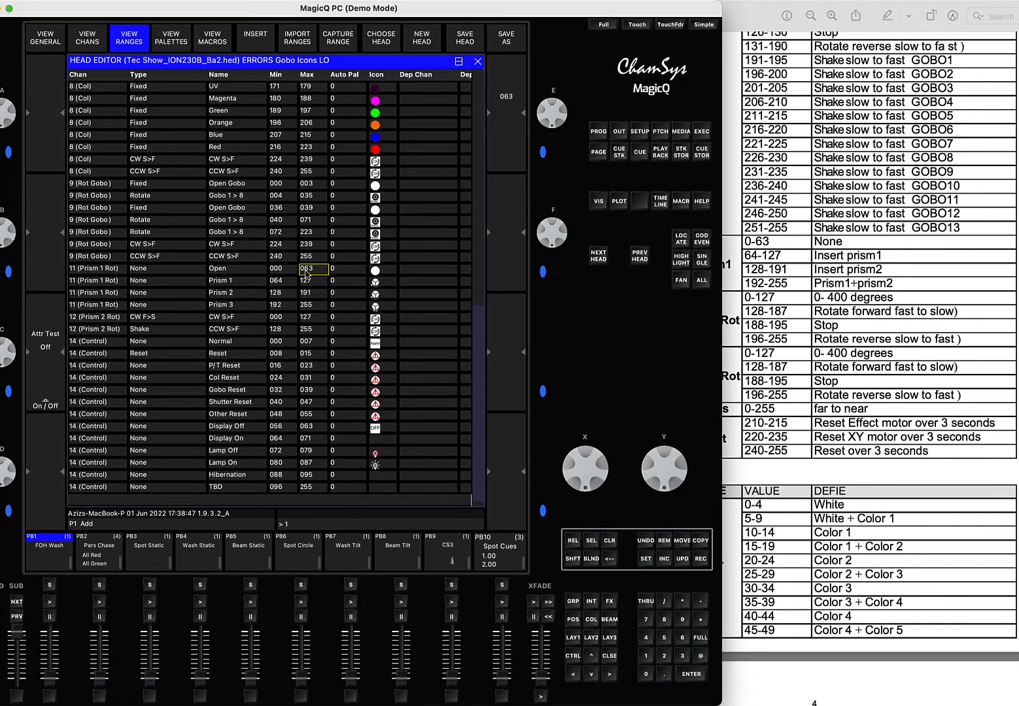
{"action": "type", "text": "127"}
{"action": "key", "text": "Return"}
{"action": "double_click", "coordinate": [215, 272]}
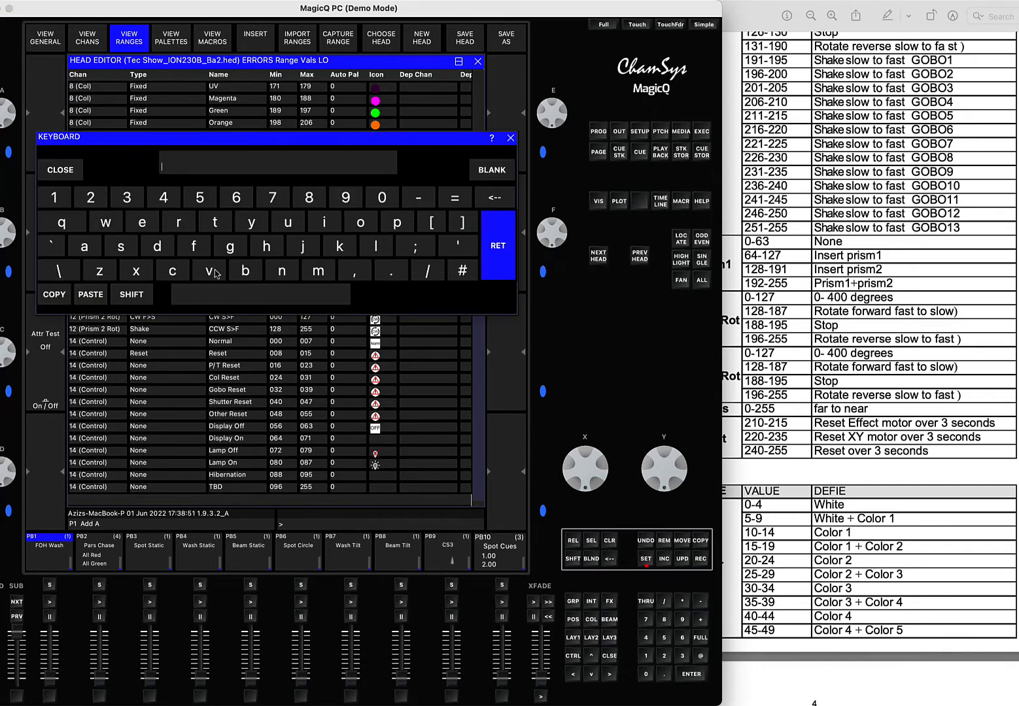
{"action": "type", "text": "0-400 Degrees"}
{"action": "key", "text": "Return"}
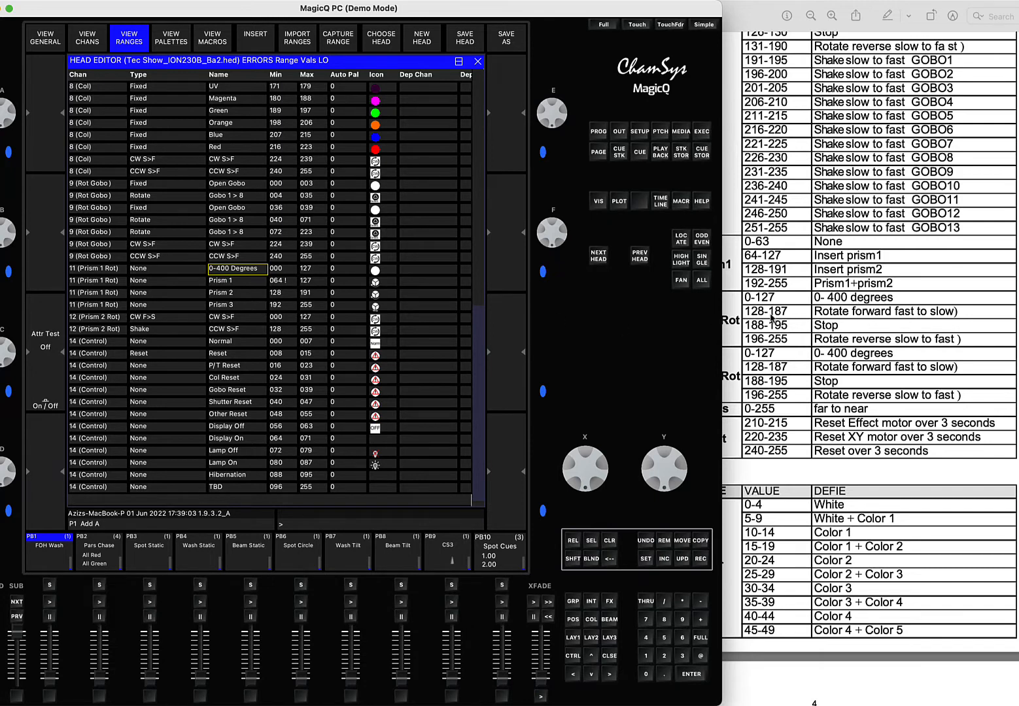
- Set channel 11's Prism 1 range to 128–187 and rename it Rotate Forward
{"action": "left_click", "coordinate": [281, 281]}
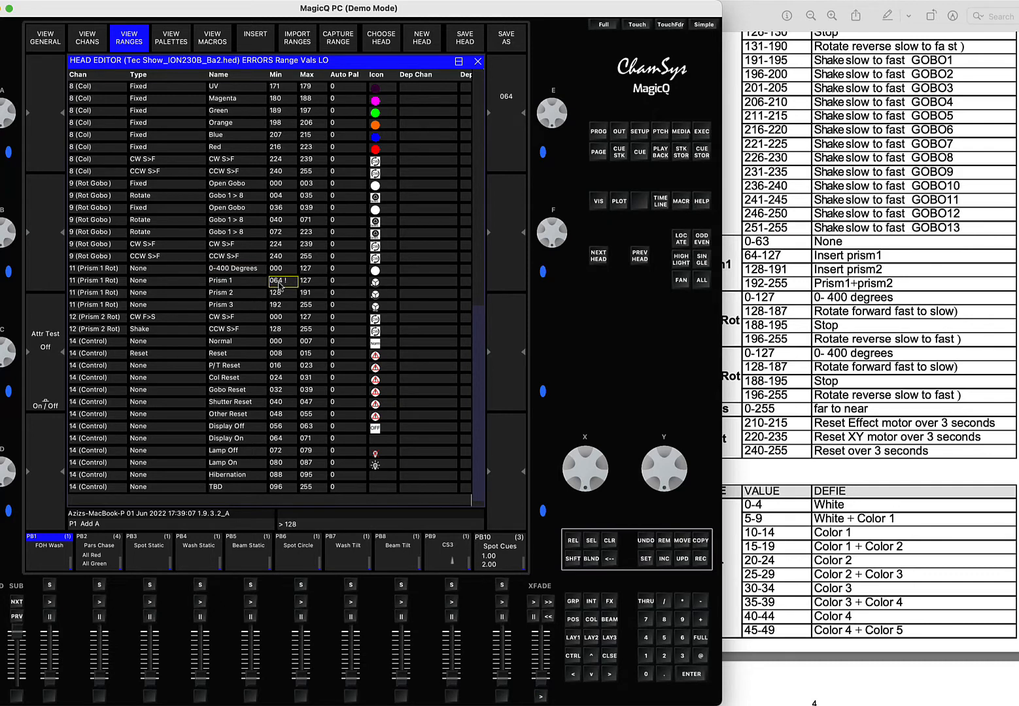
{"action": "key", "text": "Return"}
{"action": "type", "text": "1"}
{"action": "left_click", "coordinate": [308, 286]}
{"action": "type", "text": "87"}
{"action": "key", "text": "Return"}
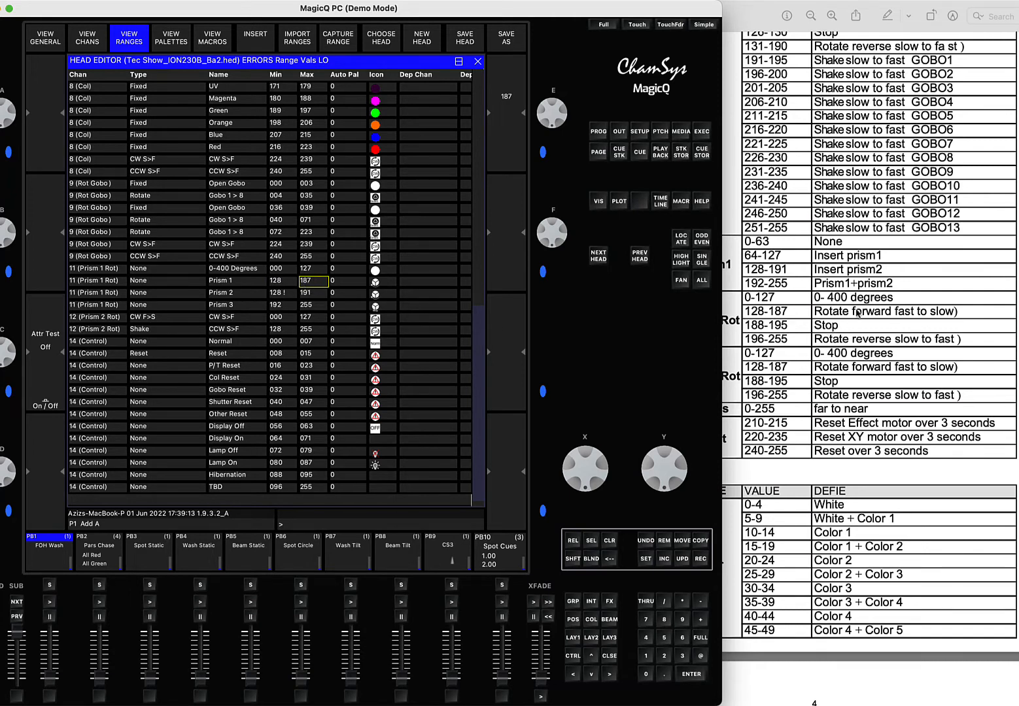
{"action": "left_click", "coordinate": [234, 285]}
{"action": "type", "text": "Rotate For"}
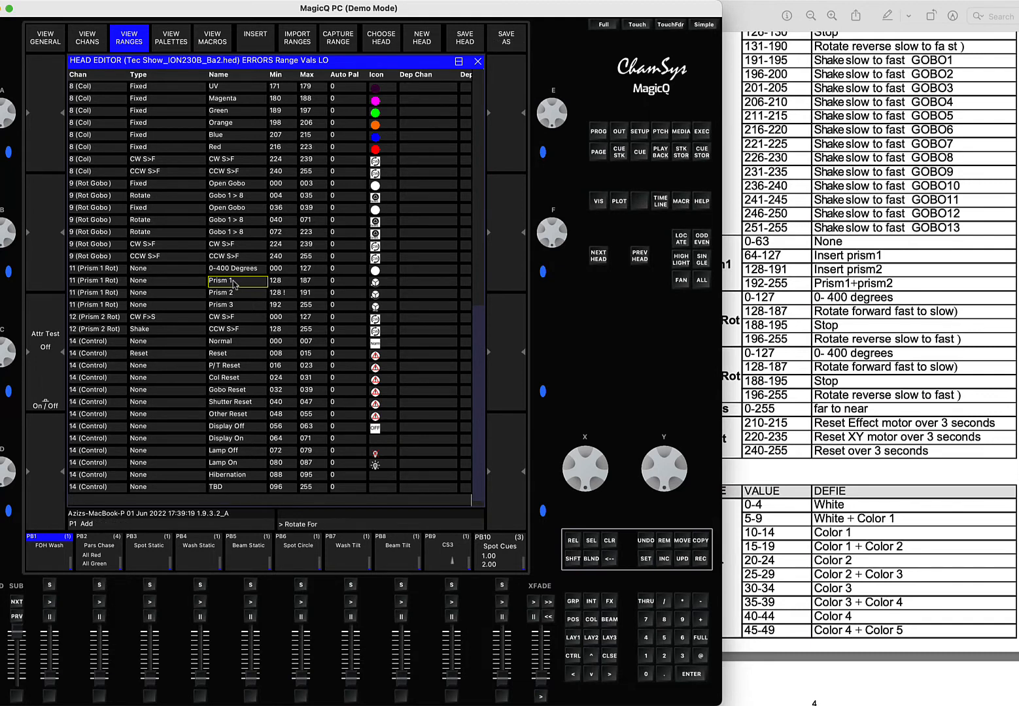
{"action": "type", "text": "ward"}
{"action": "key", "text": "Return"}
- Set channel 11's Prism 2 range to 188–195 and rename it Stop
{"action": "left_click", "coordinate": [283, 303]}
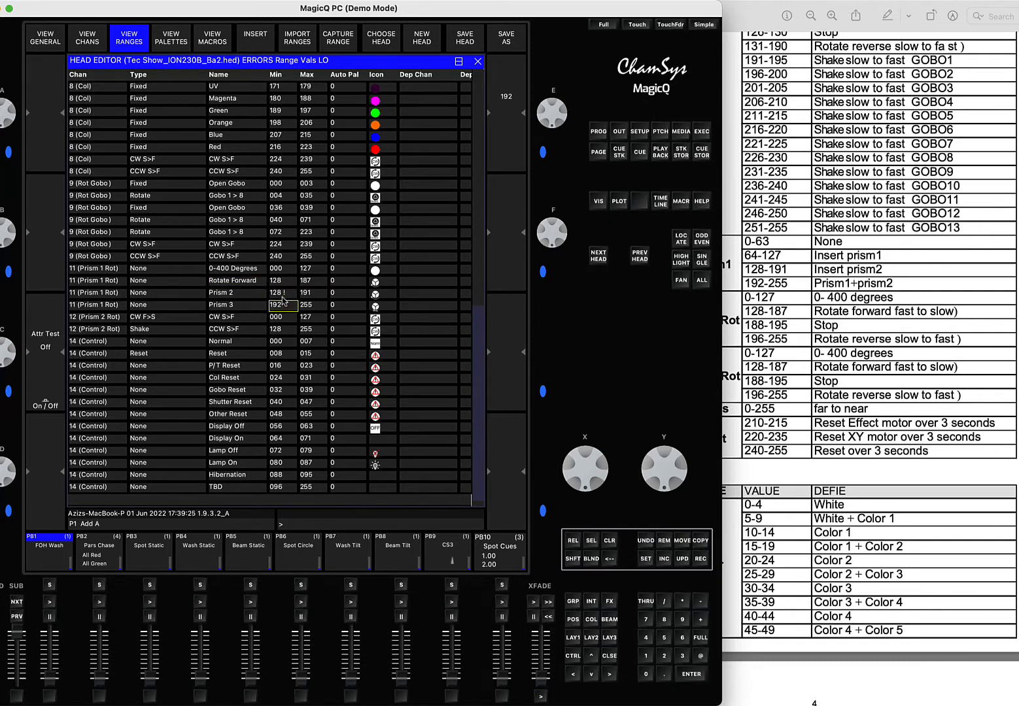
{"action": "left_click", "coordinate": [282, 296]}
{"action": "key", "text": "Return"}
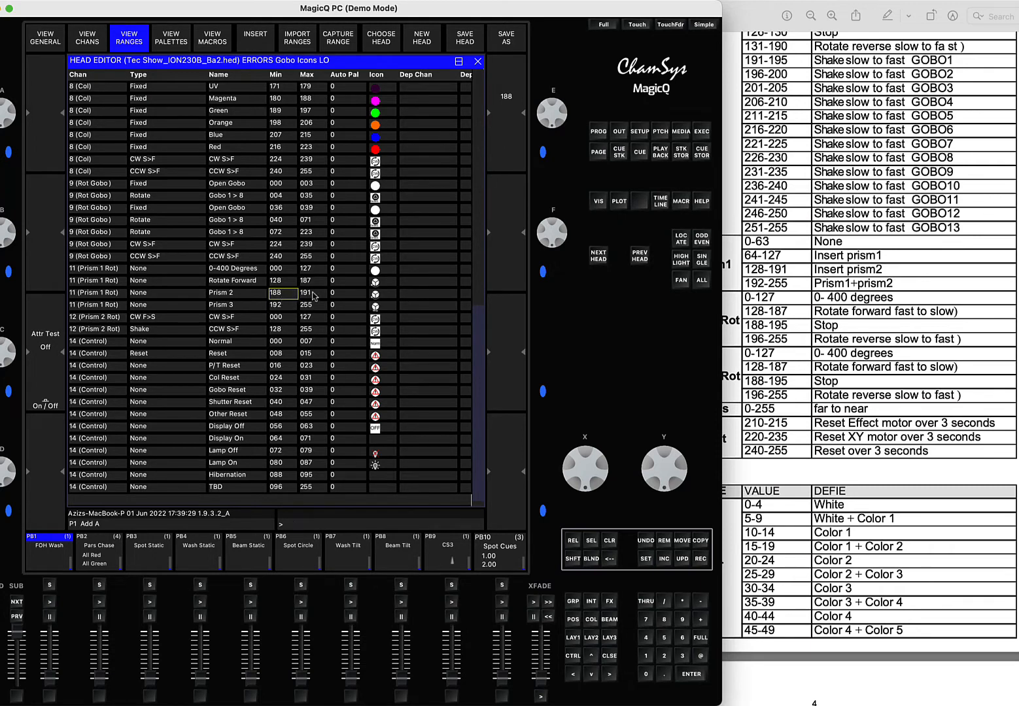
{"action": "left_click", "coordinate": [313, 296]}
{"action": "type", "text": "195"}
{"action": "key", "text": "Return"}
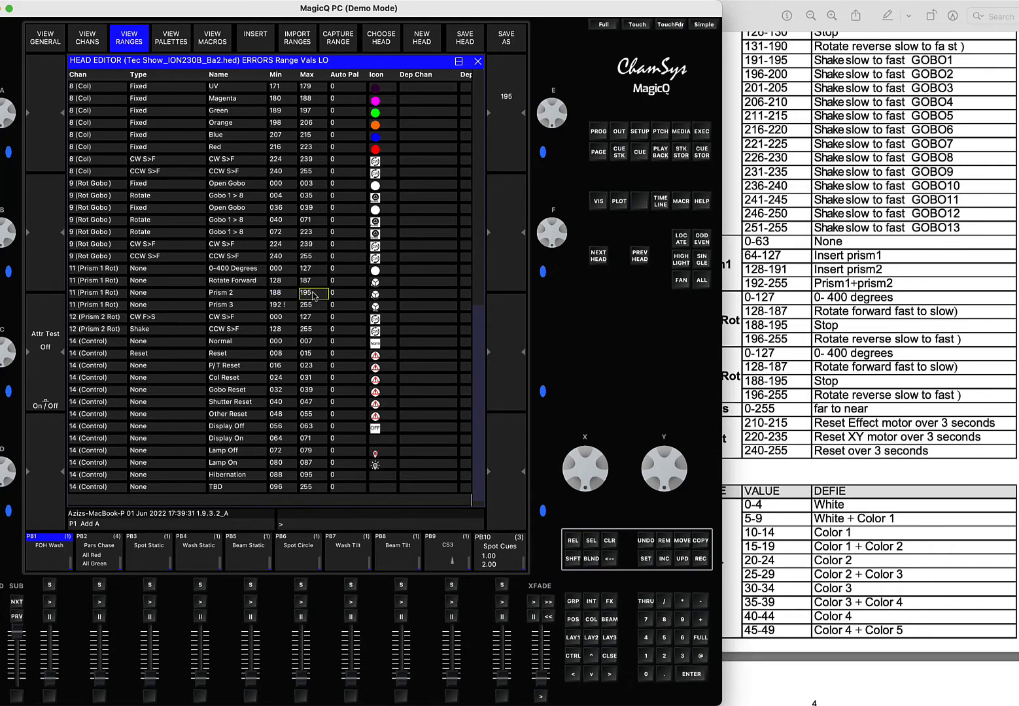
{"action": "left_click", "coordinate": [219, 295]}
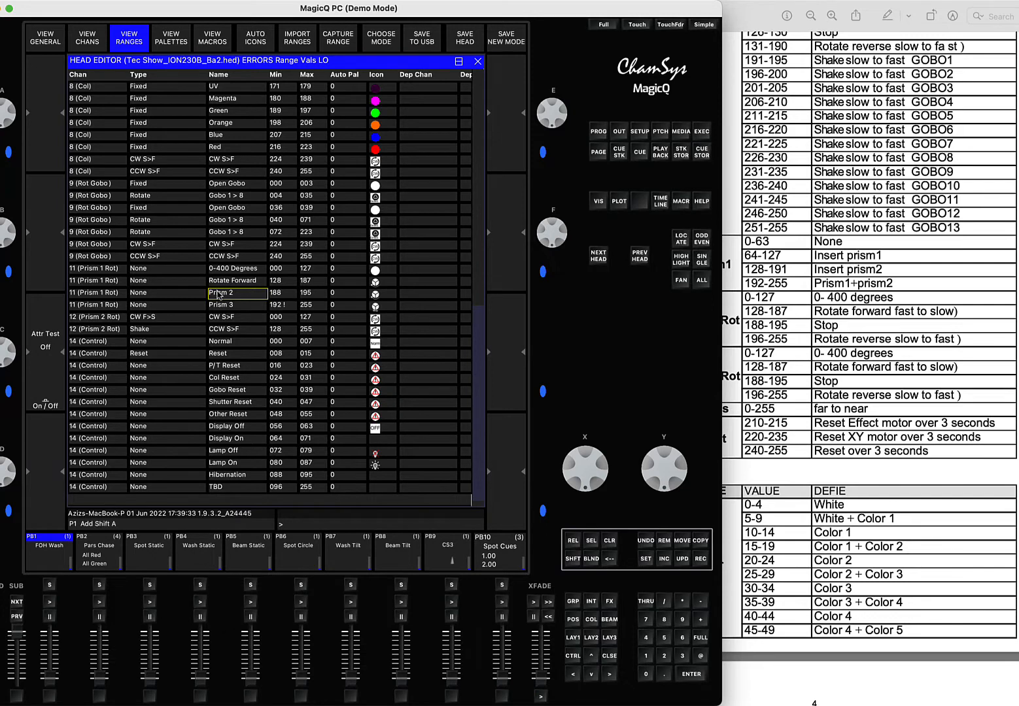
{"action": "type", "text": "Stop"}
{"action": "key", "text": "Return"}
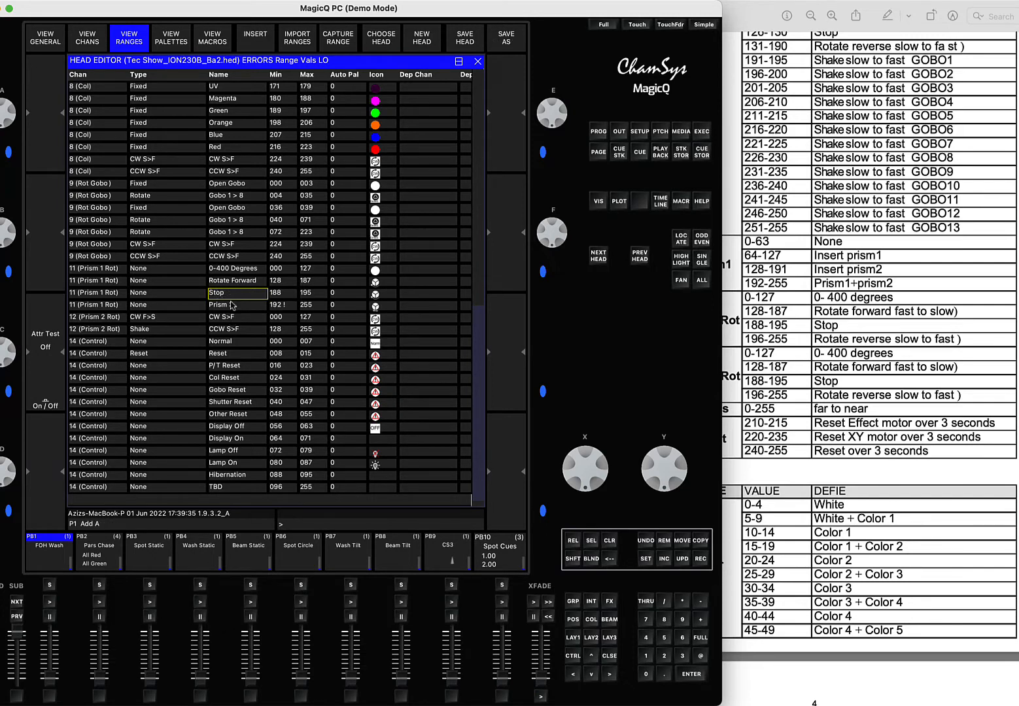
- Rename channel 11's Prism 3 range Rotate Reverse and set its minimum to 196
{"action": "left_click", "coordinate": [229, 307]}
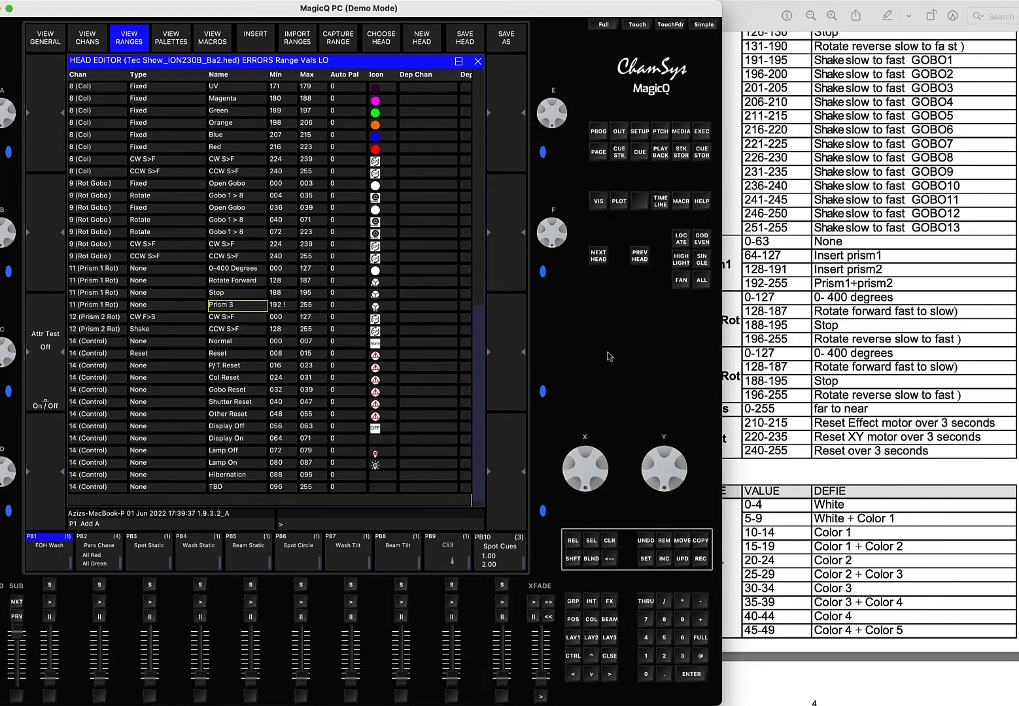
{"action": "key", "text": "shift"}
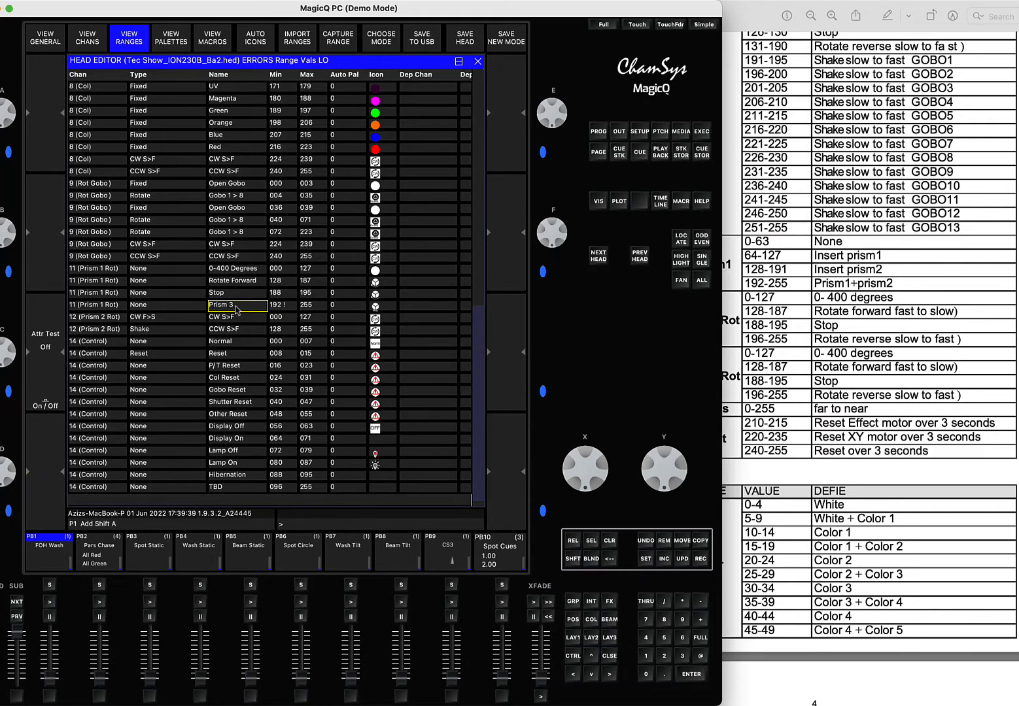
{"action": "type", "text": "Rota"}
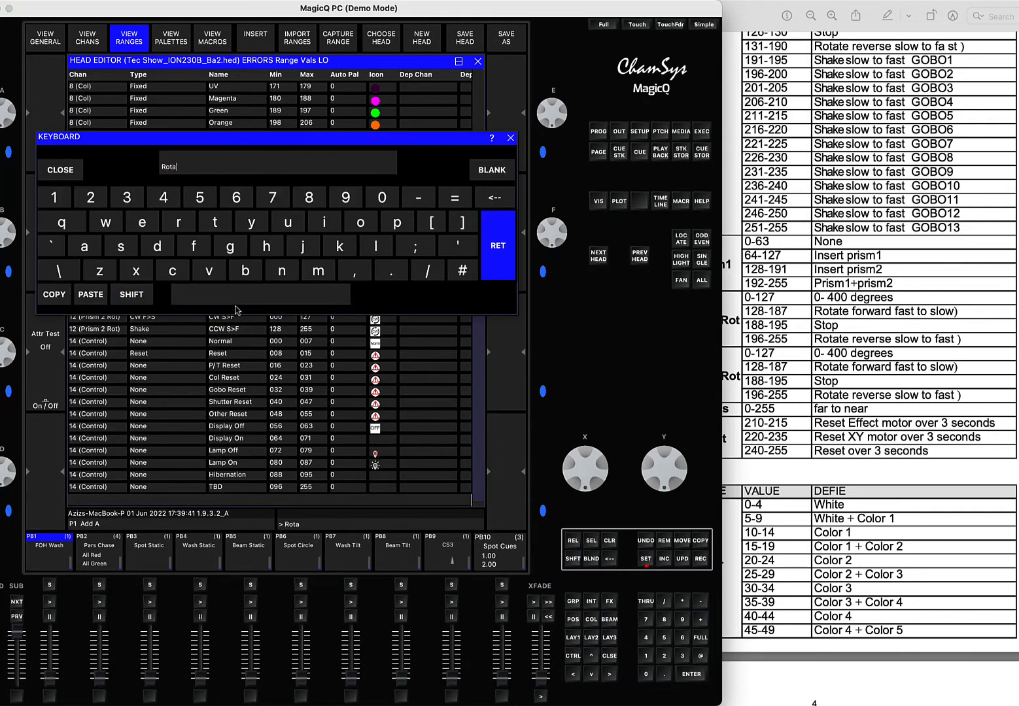
{"action": "type", "text": "te Reverse"}
{"action": "key", "text": "Return"}
{"action": "left_click", "coordinate": [286, 306]}
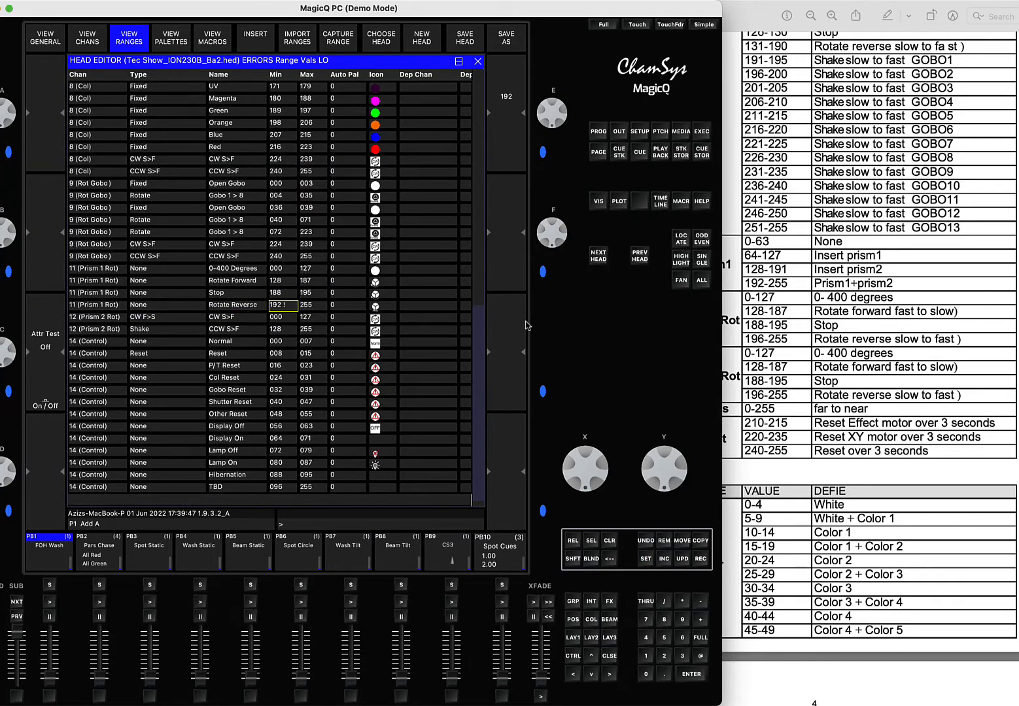
{"action": "type", "text": "196"}
{"action": "key", "text": "Return"}
- Insert a new range above channel 11's 0-400 Degrees range and assign it to channel 10, Prism 1
{"action": "left_click", "coordinate": [87, 269]}
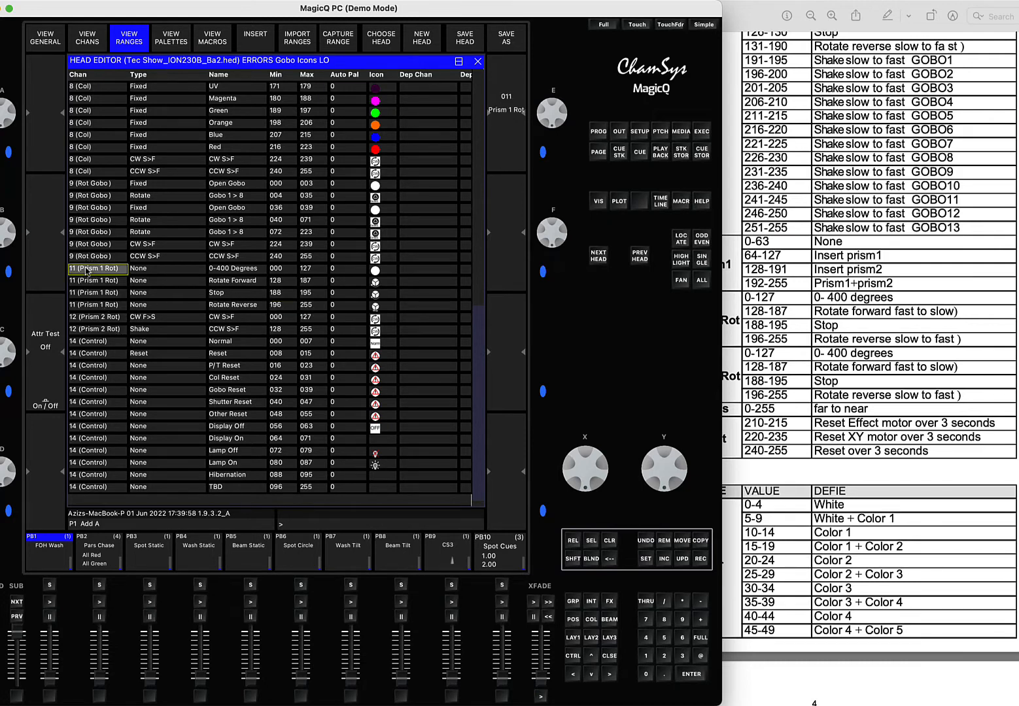
{"action": "left_click", "coordinate": [297, 39]}
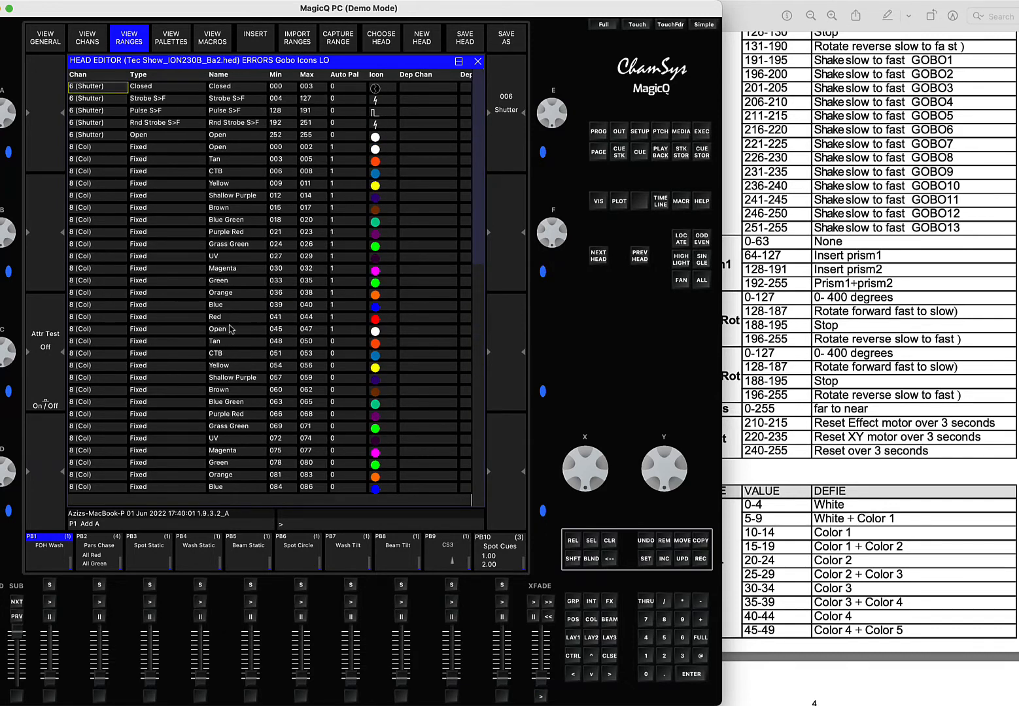
{"action": "scroll", "coordinate": [233, 333], "scroll_direction": "down", "scroll_amount": 10}
{"action": "scroll", "coordinate": [233, 333], "scroll_direction": "down", "scroll_amount": 12}
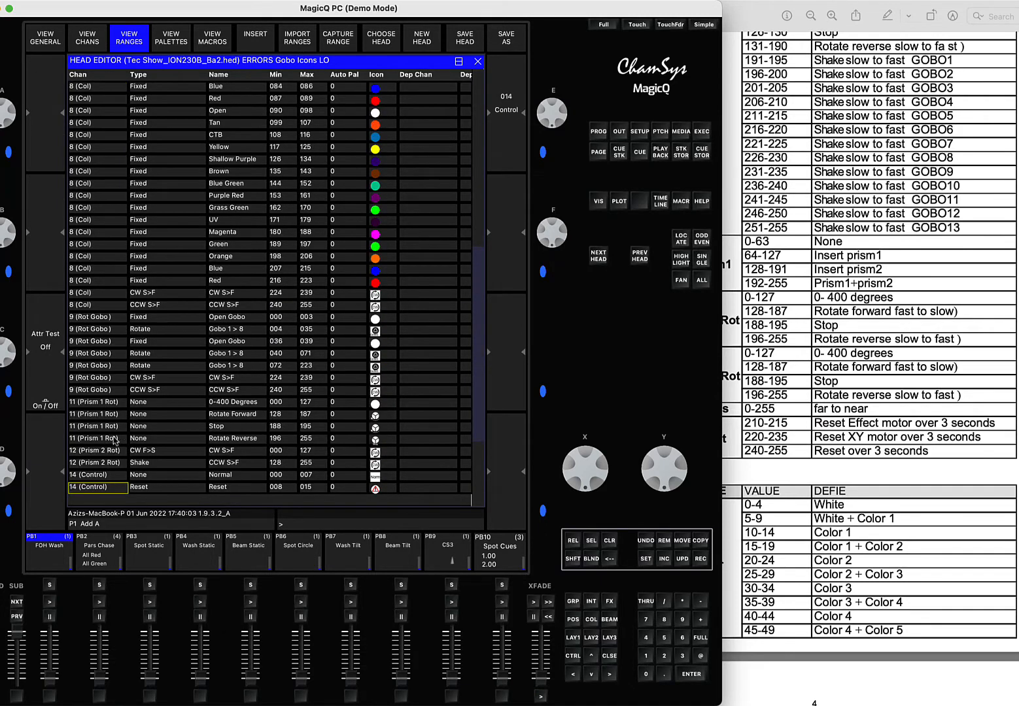
{"action": "left_click", "coordinate": [105, 403]}
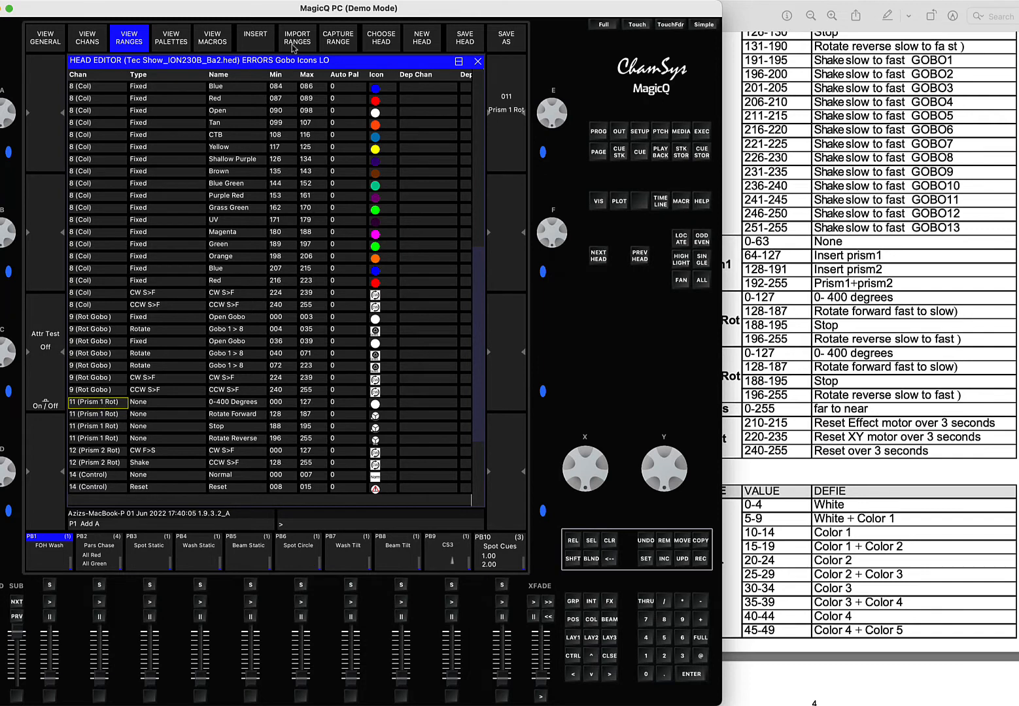
{"action": "left_click", "coordinate": [261, 39]}
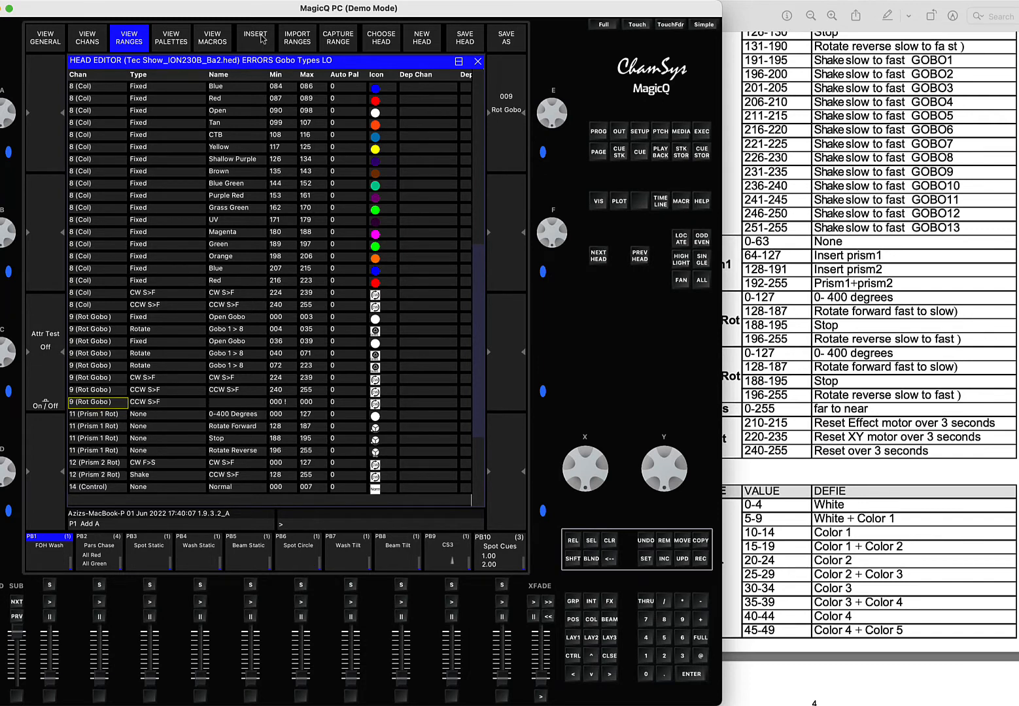
{"action": "left_click", "coordinate": [92, 403]}
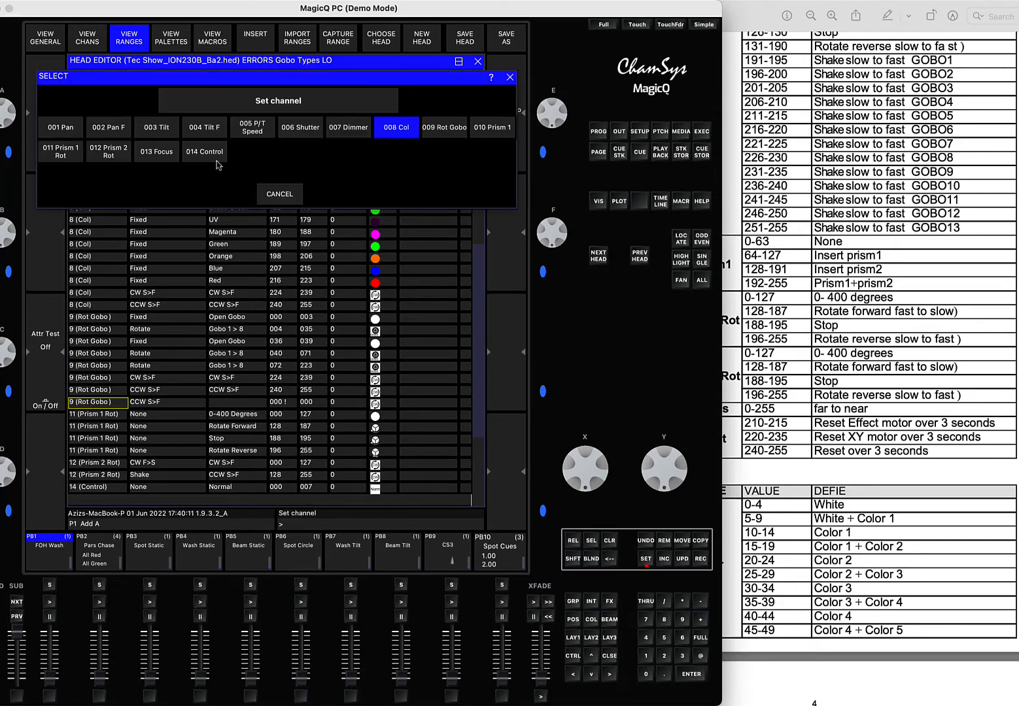
{"action": "left_click", "coordinate": [491, 128]}
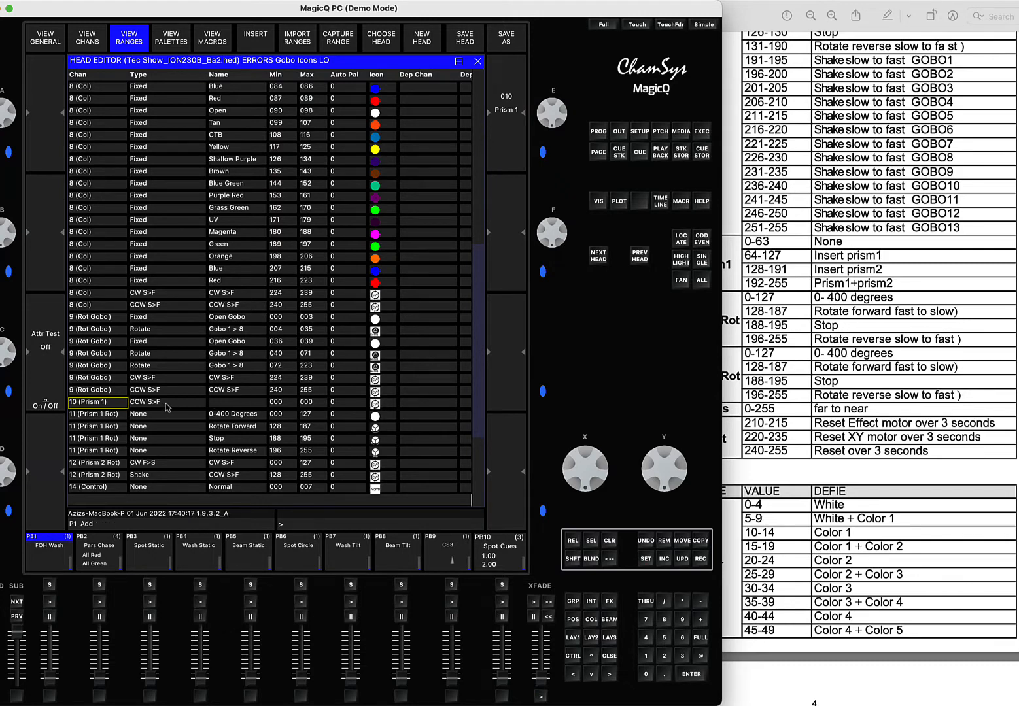
- Define the new channel 10 range with type None, name None and maximum 63, following the manual's CH10 entry
{"action": "left_click", "coordinate": [781, 255]}
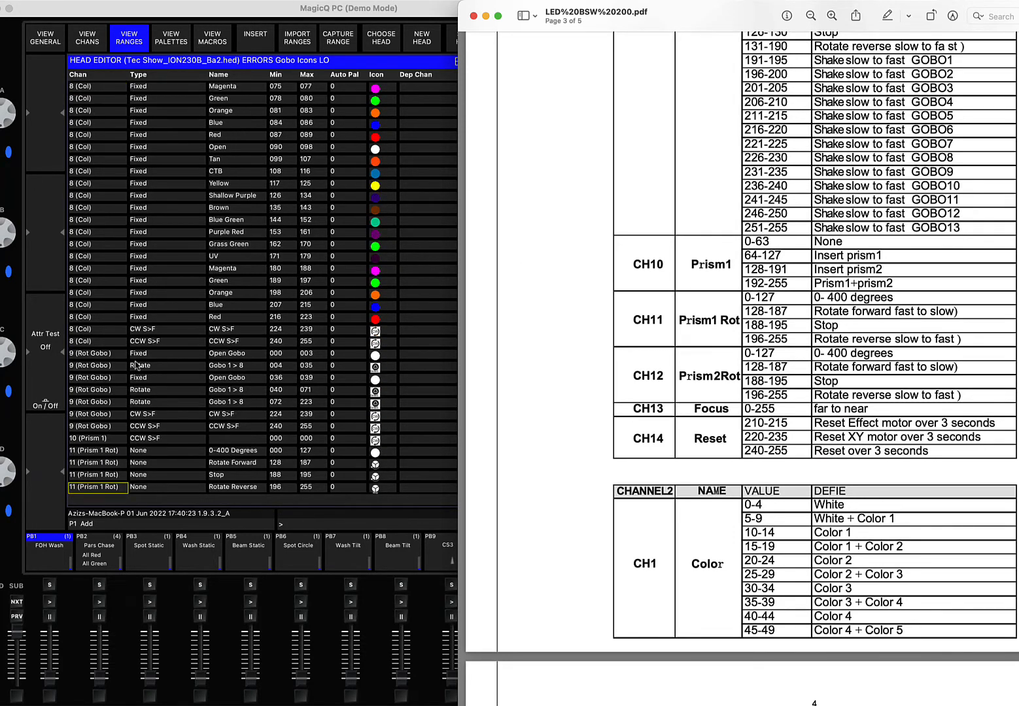
{"action": "left_click", "coordinate": [168, 438]}
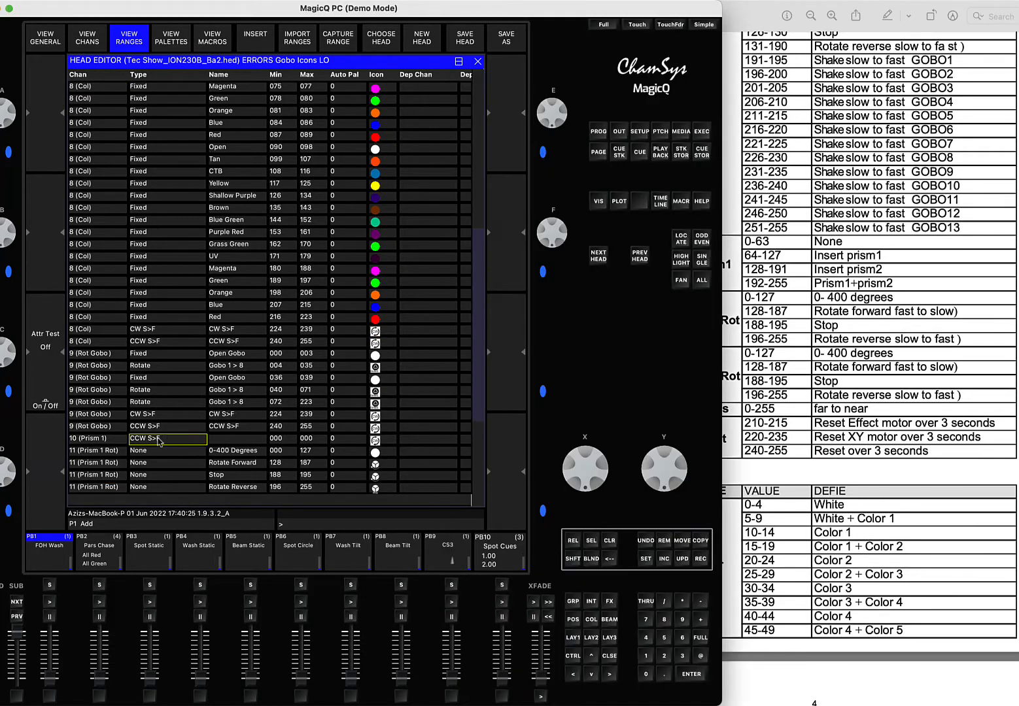
{"action": "left_click", "coordinate": [158, 442]}
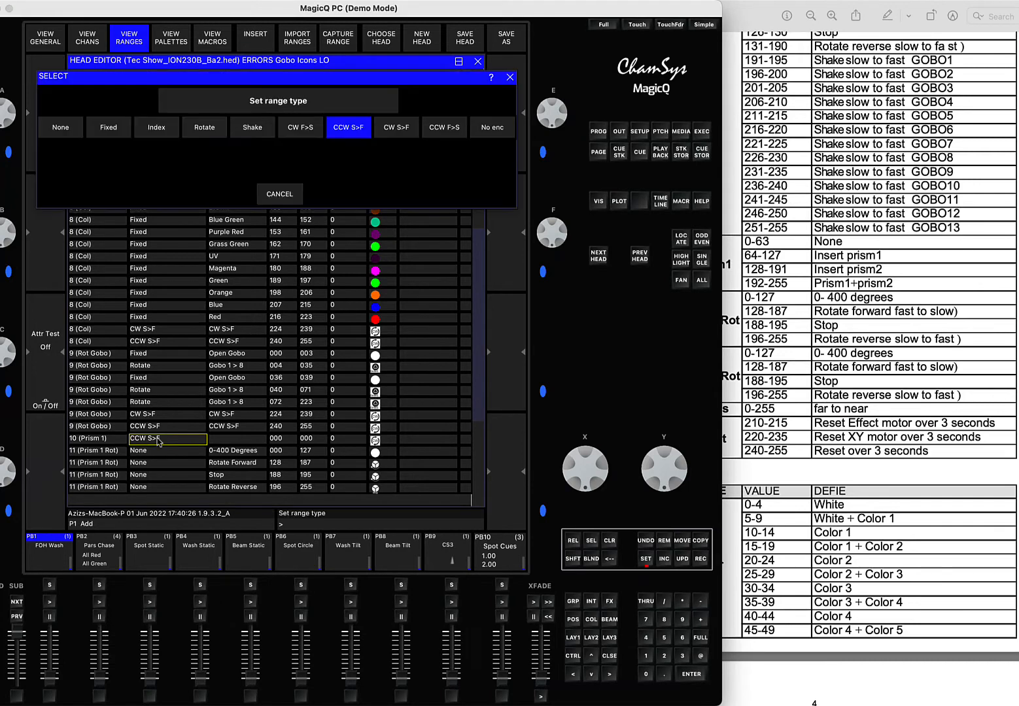
{"action": "left_click", "coordinate": [71, 128]}
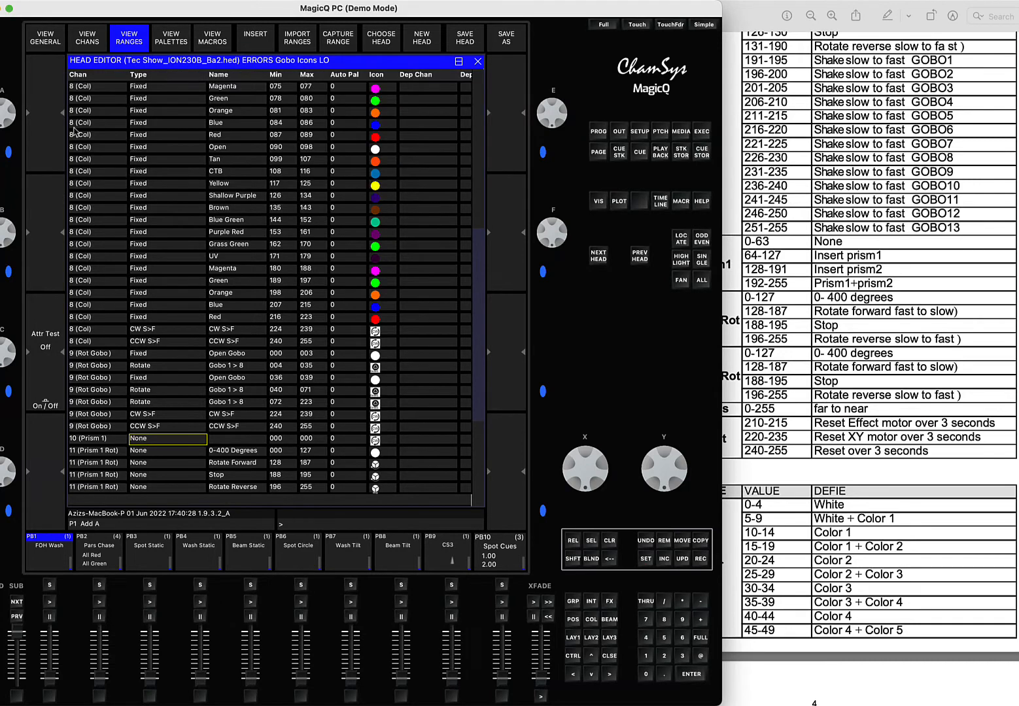
{"action": "left_click", "coordinate": [236, 442]}
{"action": "type", "text": "None"}
{"action": "key", "text": "Return"}
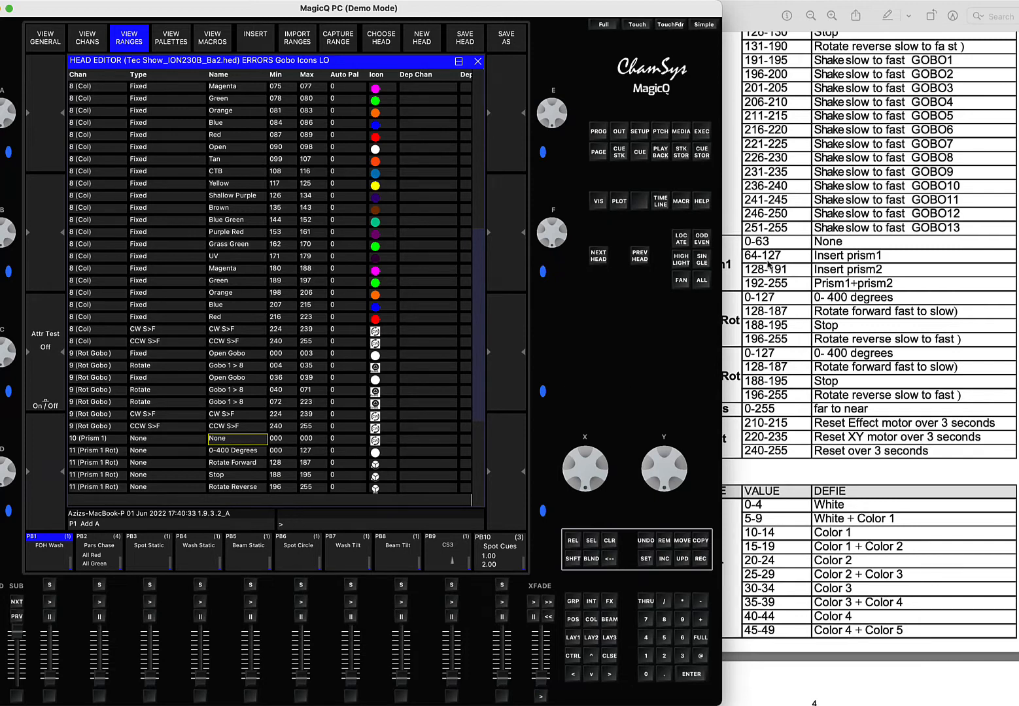
{"action": "left_click", "coordinate": [306, 443]}
{"action": "type", "text": "63"}
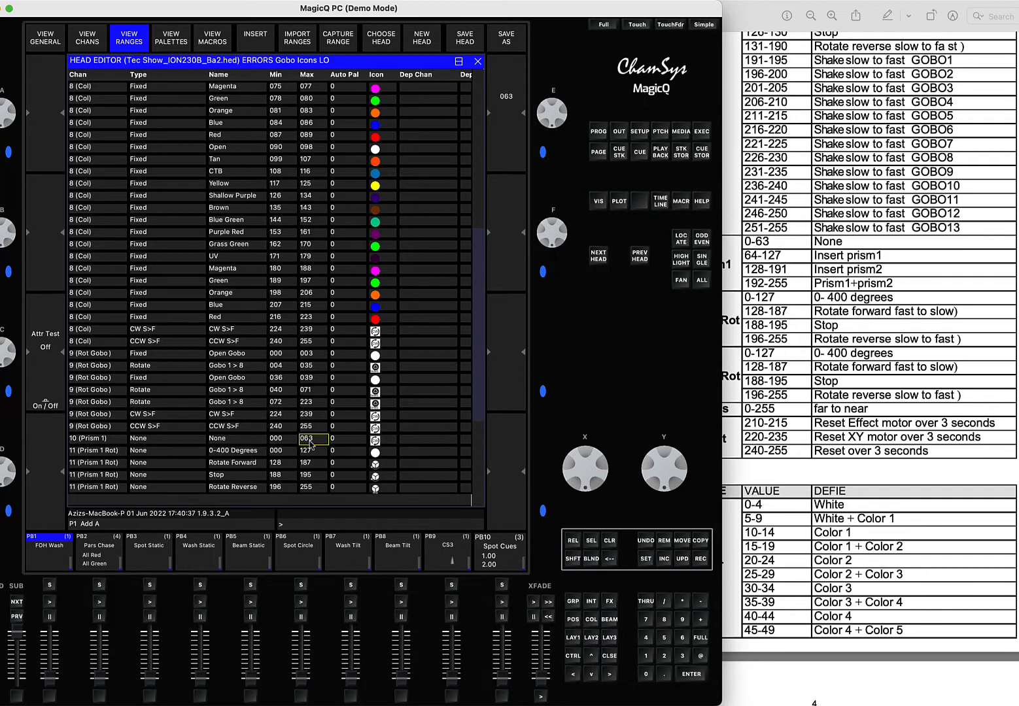
- Insert a second channel 10 Prism 1 range directly above channel 11's 0-400 Degrees range
{"action": "left_click", "coordinate": [90, 454]}
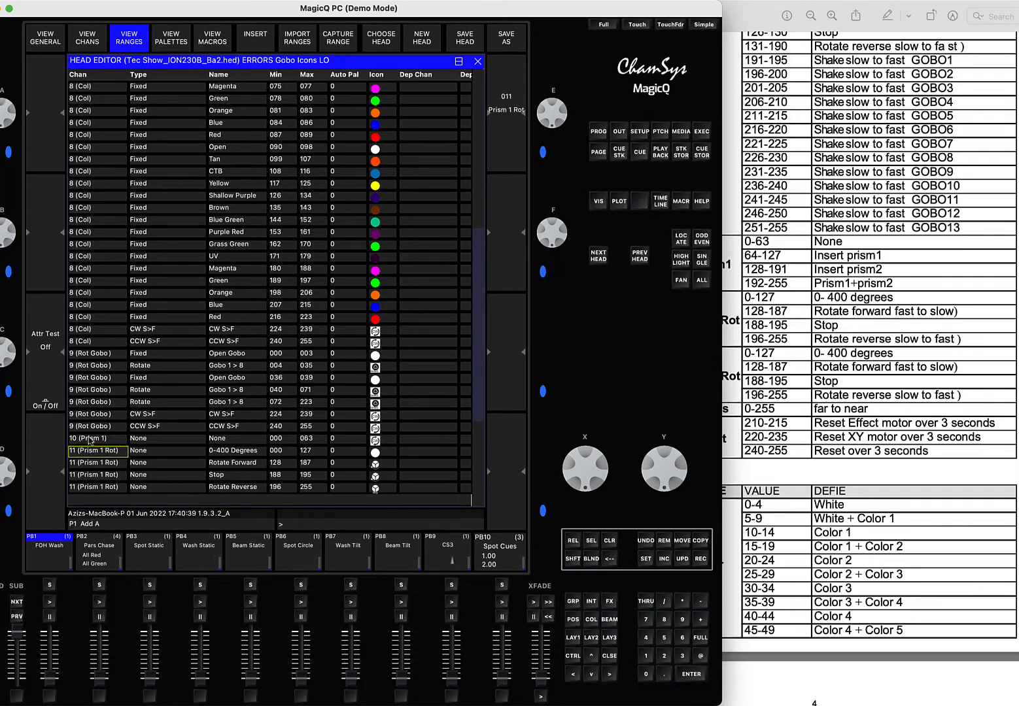
{"action": "left_click", "coordinate": [264, 38]}
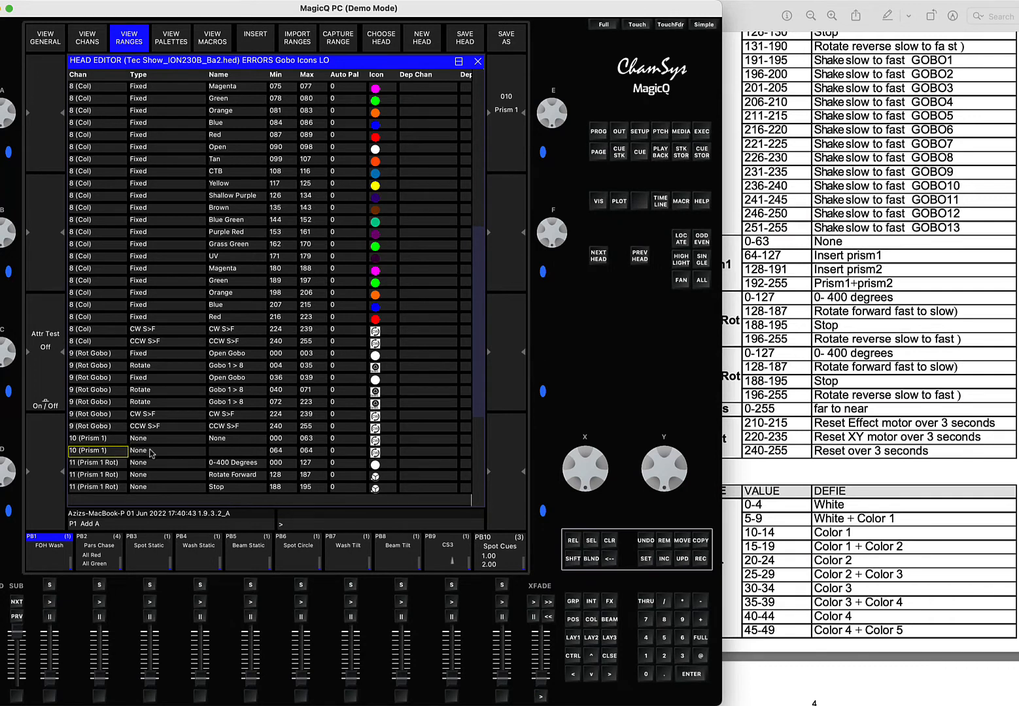
{"action": "left_click", "coordinate": [791, 365]}
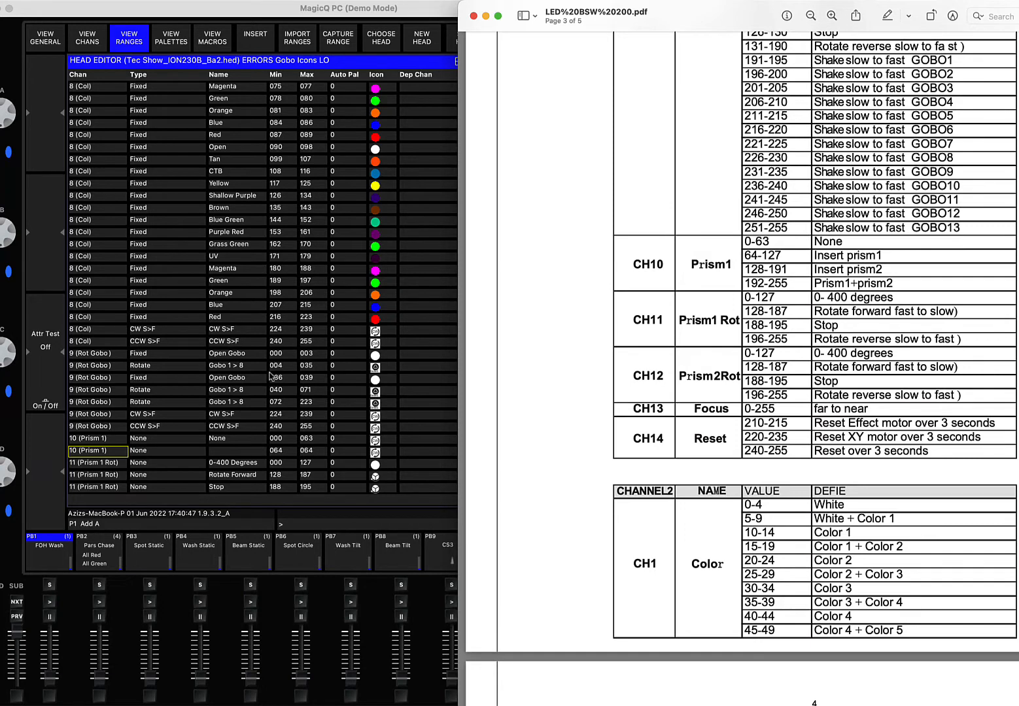
- Remove the channel 14 Control ranges from Col Reset through TBD at the end of the range list
{"action": "scroll", "coordinate": [271, 376], "scroll_direction": "down", "scroll_amount": 7}
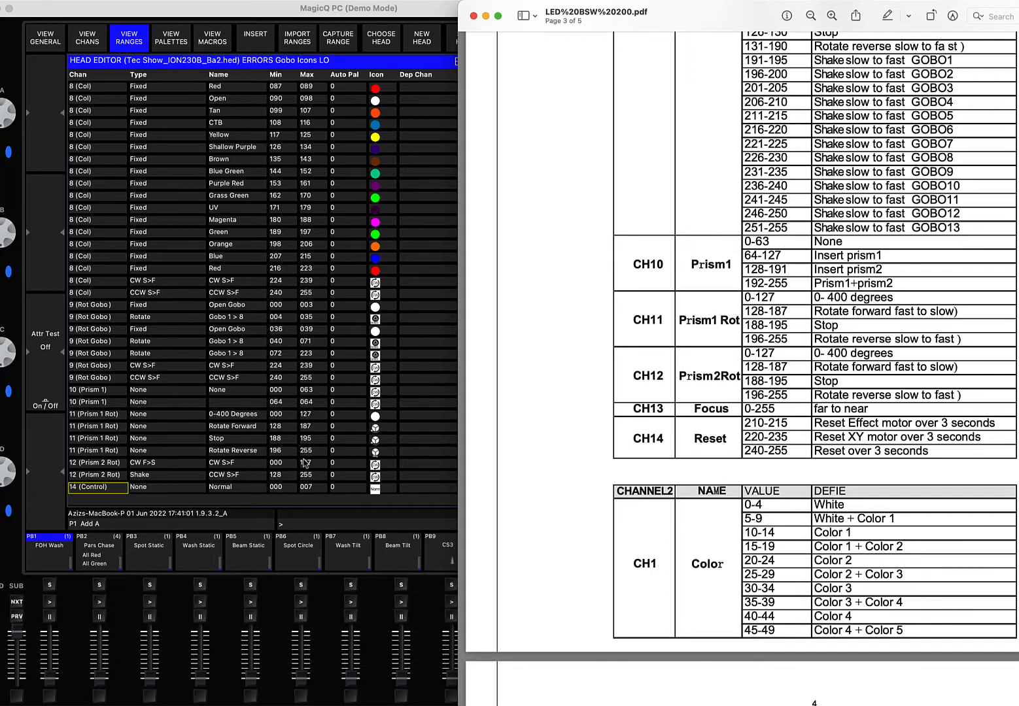
{"action": "scroll", "coordinate": [304, 463], "scroll_direction": "down", "scroll_amount": 5}
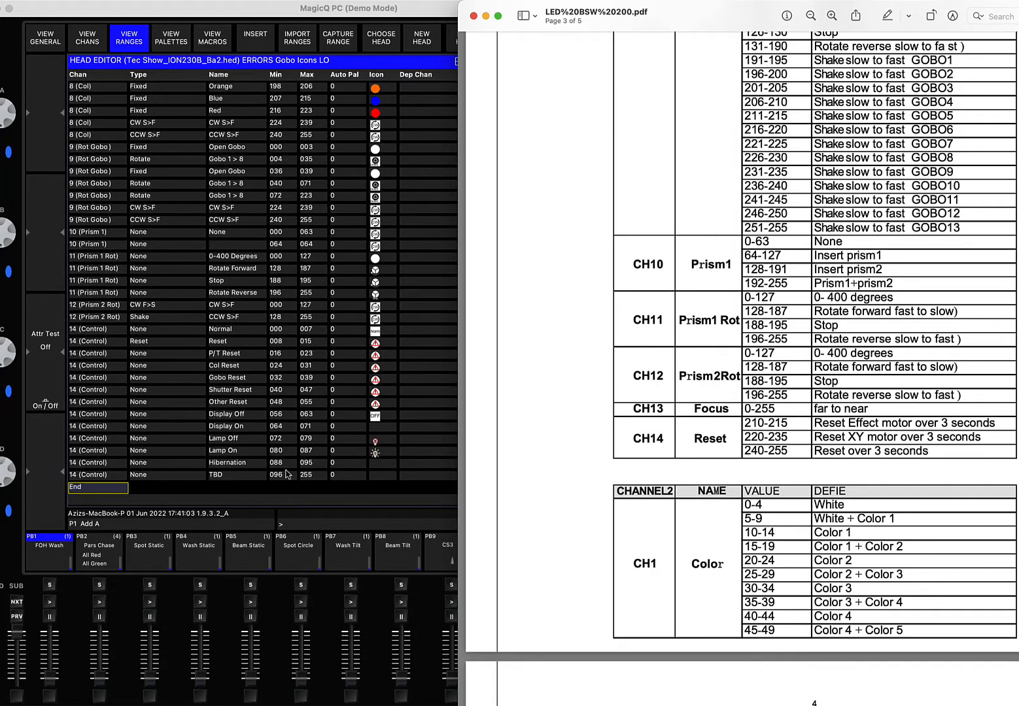
{"action": "left_click", "coordinate": [236, 333]}
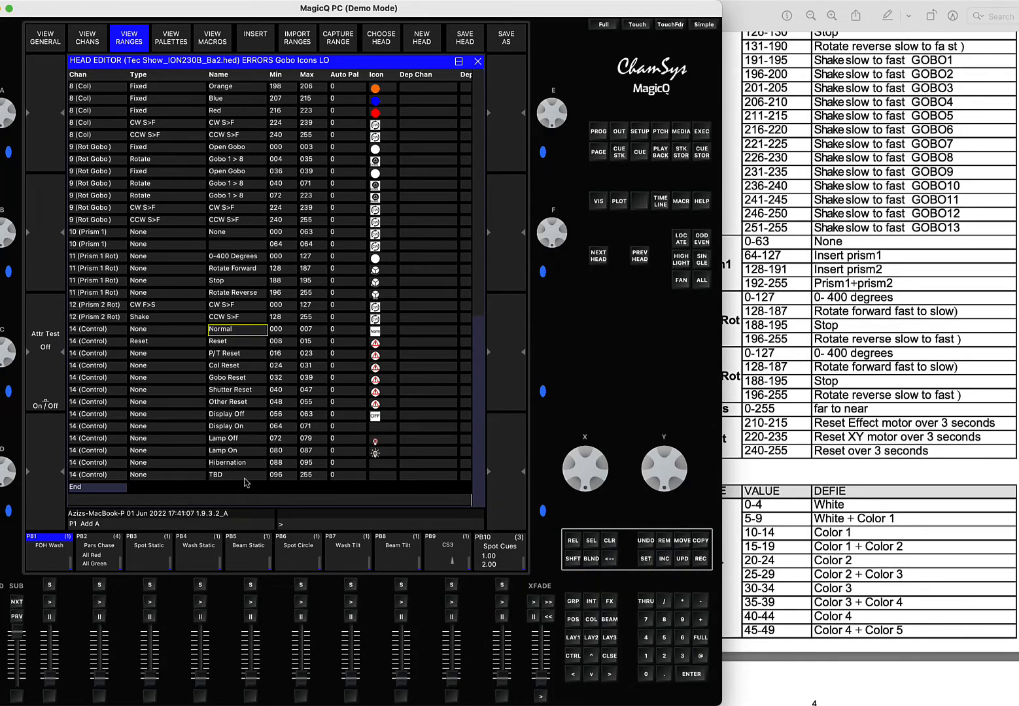
{"action": "left_click", "coordinate": [774, 408]}
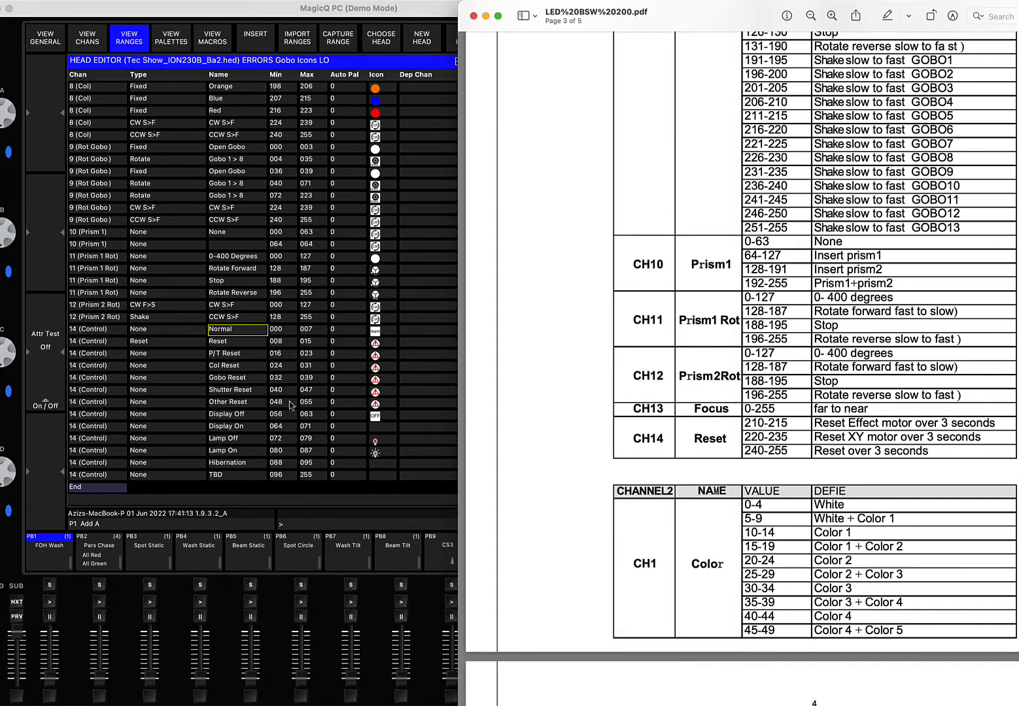
{"action": "left_click", "coordinate": [75, 365]}
{"action": "left_click_drag", "start_coordinate": [75, 365], "coordinate": [100, 476]}
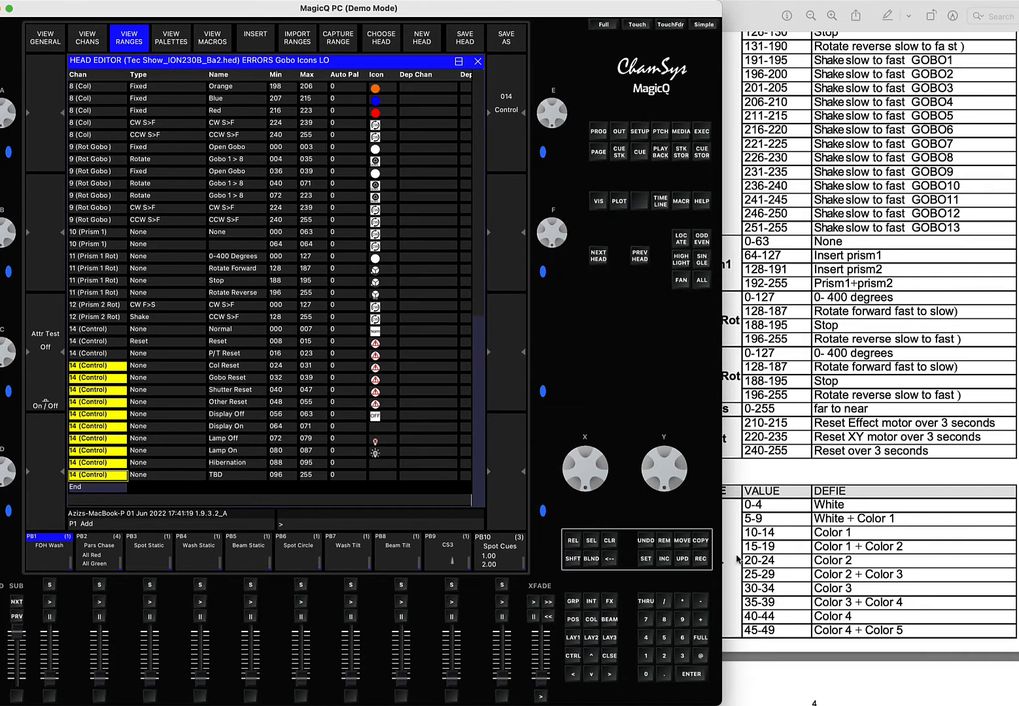
{"action": "left_click", "coordinate": [666, 543]}
{"action": "scroll", "coordinate": [201, 462], "scroll_direction": "down", "scroll_amount": 15}
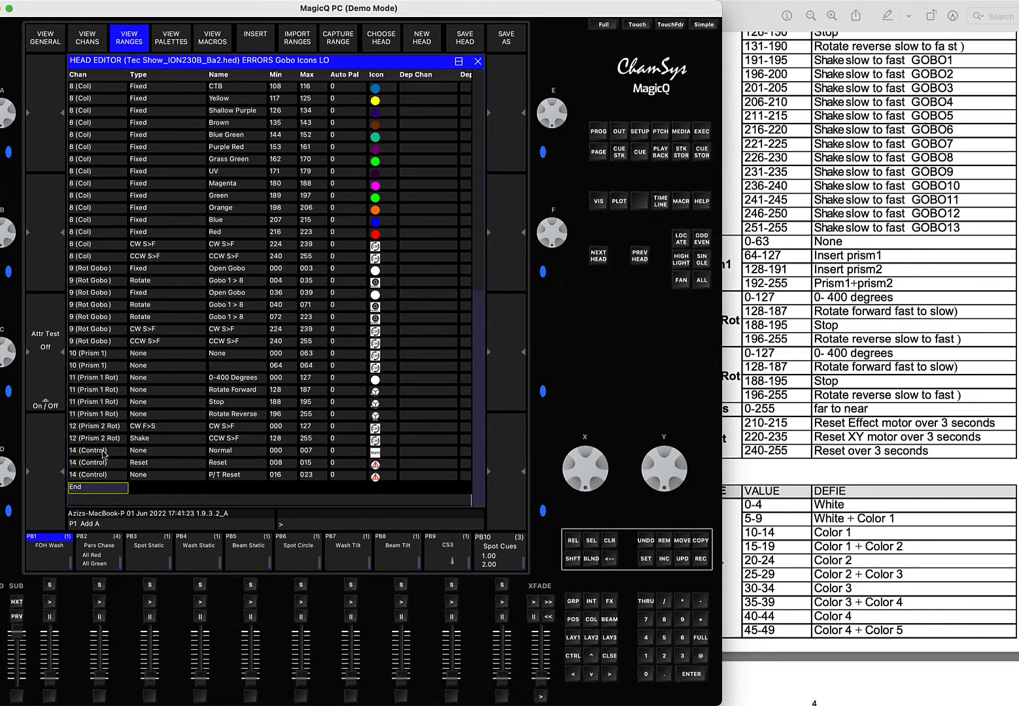
{"action": "left_click", "coordinate": [767, 400]}
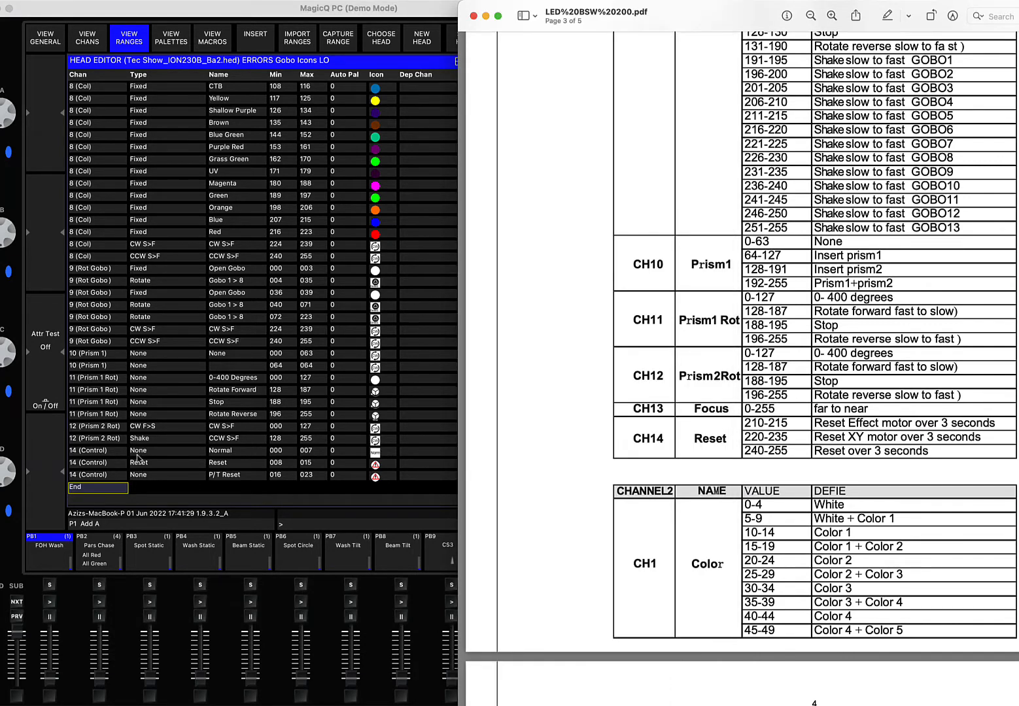
- Insert a new range directly above channel 14's Normal range and assign it to channel 14, Control
{"action": "left_click", "coordinate": [92, 453]}
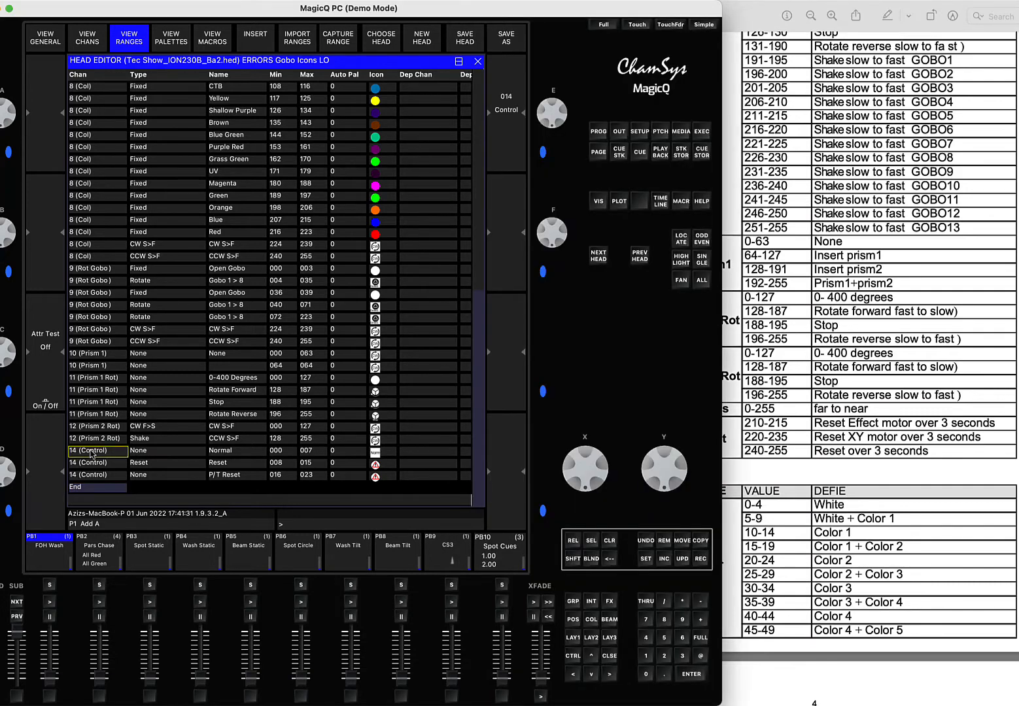
{"action": "scroll", "coordinate": [170, 344], "scroll_direction": "down", "scroll_amount": 3}
{"action": "scroll", "coordinate": [178, 334], "scroll_direction": "up", "scroll_amount": 20}
{"action": "scroll", "coordinate": [111, 404], "scroll_direction": "down", "scroll_amount": 15}
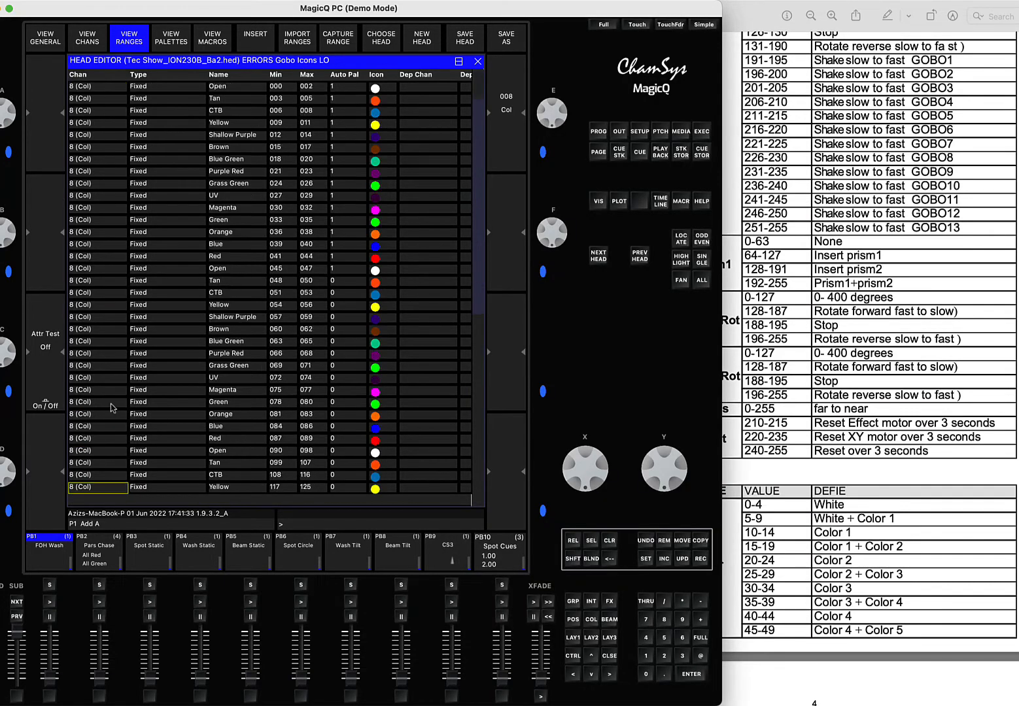
{"action": "scroll", "coordinate": [111, 404], "scroll_direction": "down", "scroll_amount": 10}
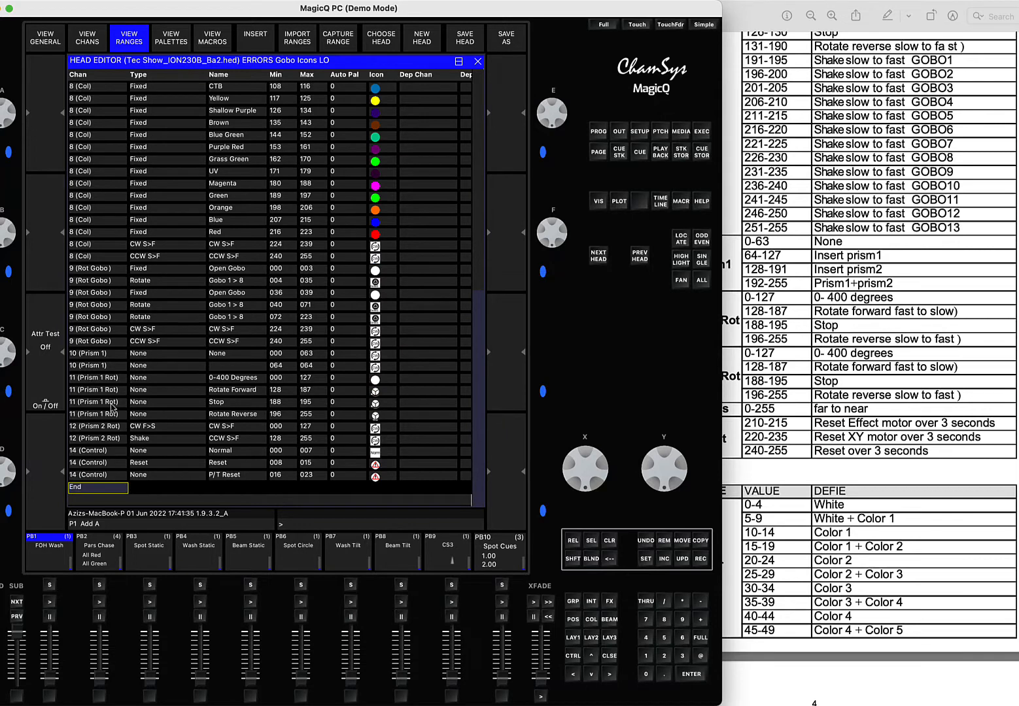
{"action": "left_click", "coordinate": [97, 451]}
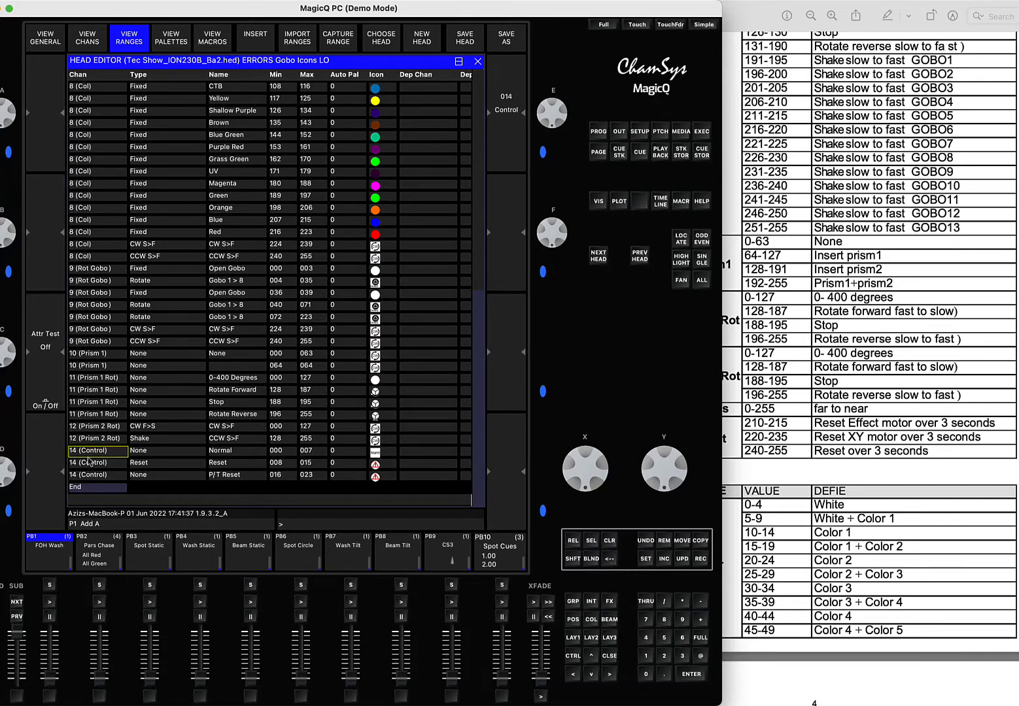
{"action": "left_click", "coordinate": [256, 42]}
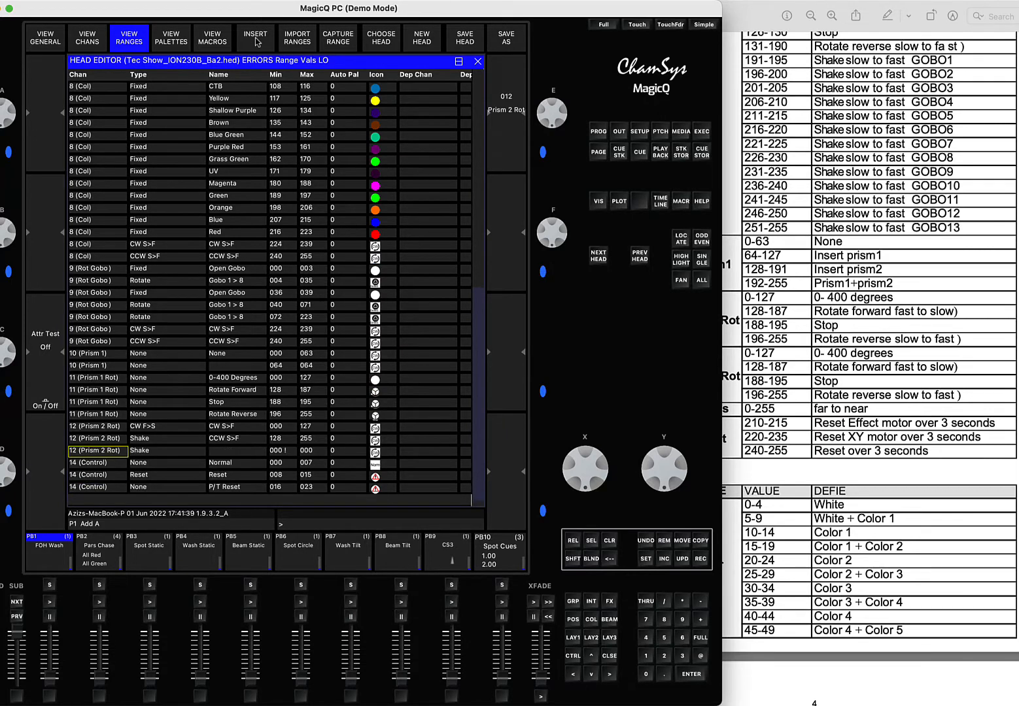
{"action": "left_click", "coordinate": [103, 452]}
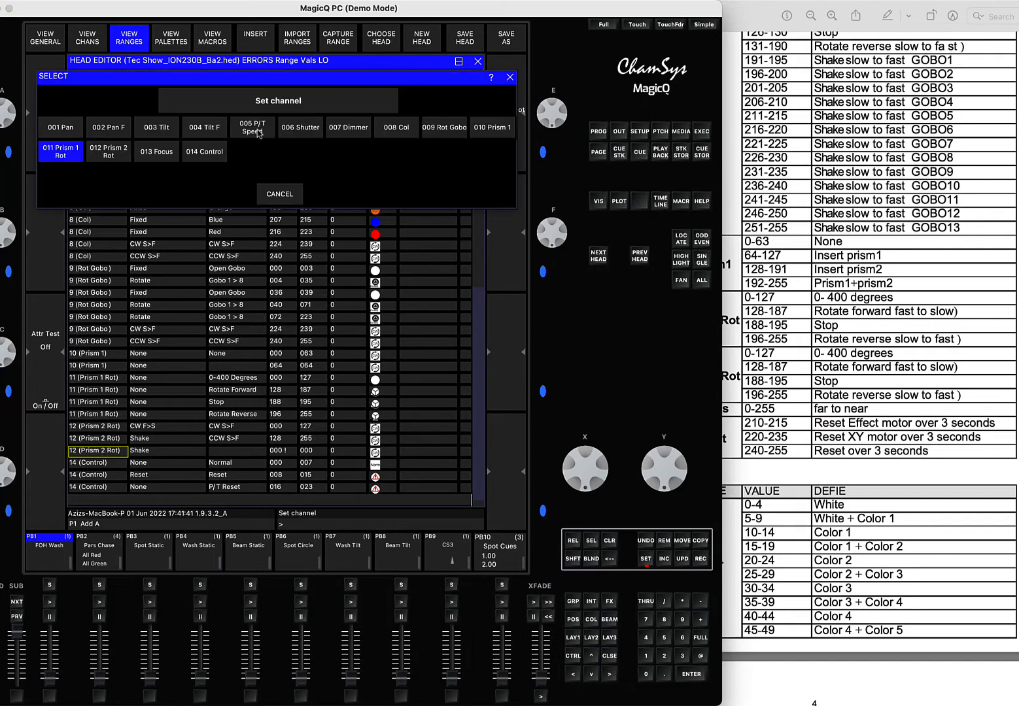
{"action": "left_click", "coordinate": [198, 155]}
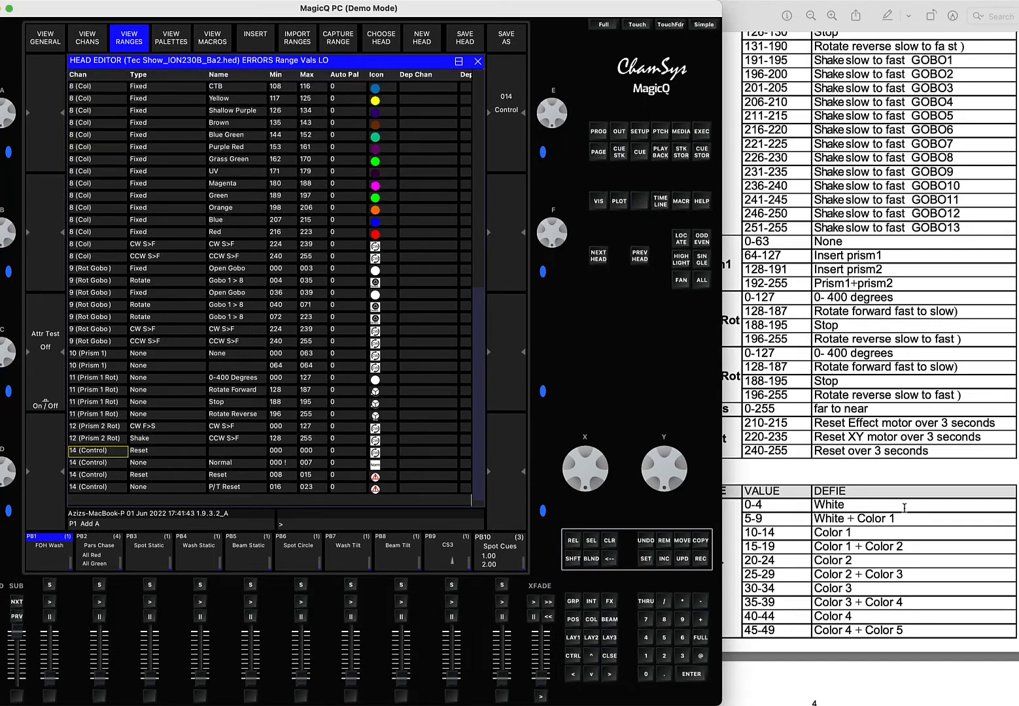
- Define the new channel 14 Control range with type None, name Safe and maximum 209
{"action": "left_click", "coordinate": [747, 411]}
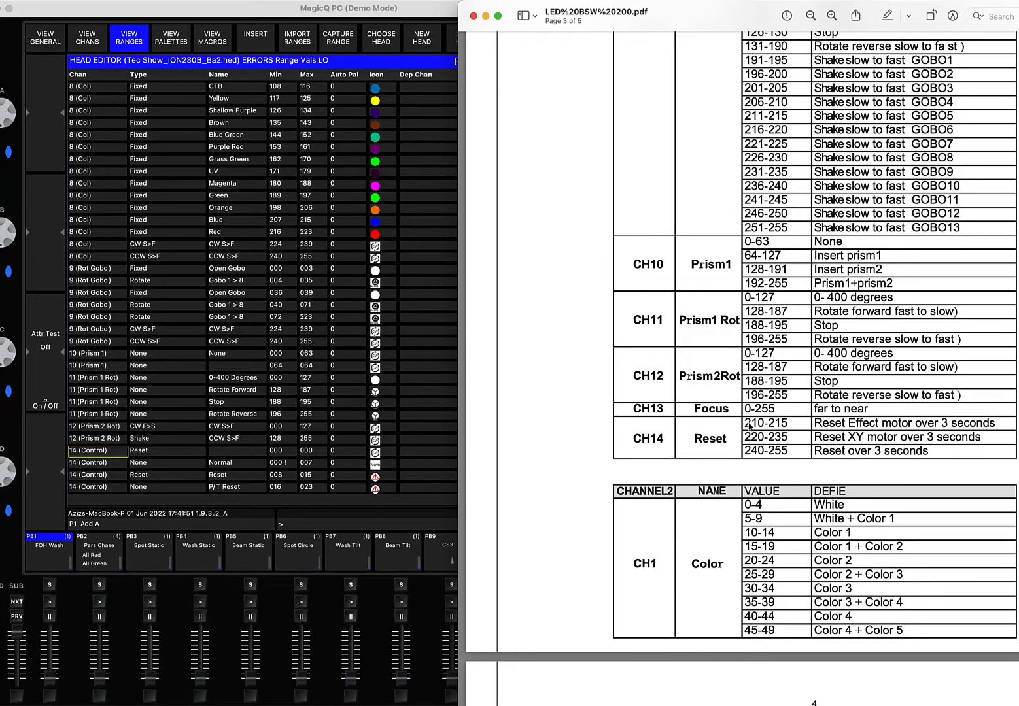
{"action": "left_click", "coordinate": [178, 455]}
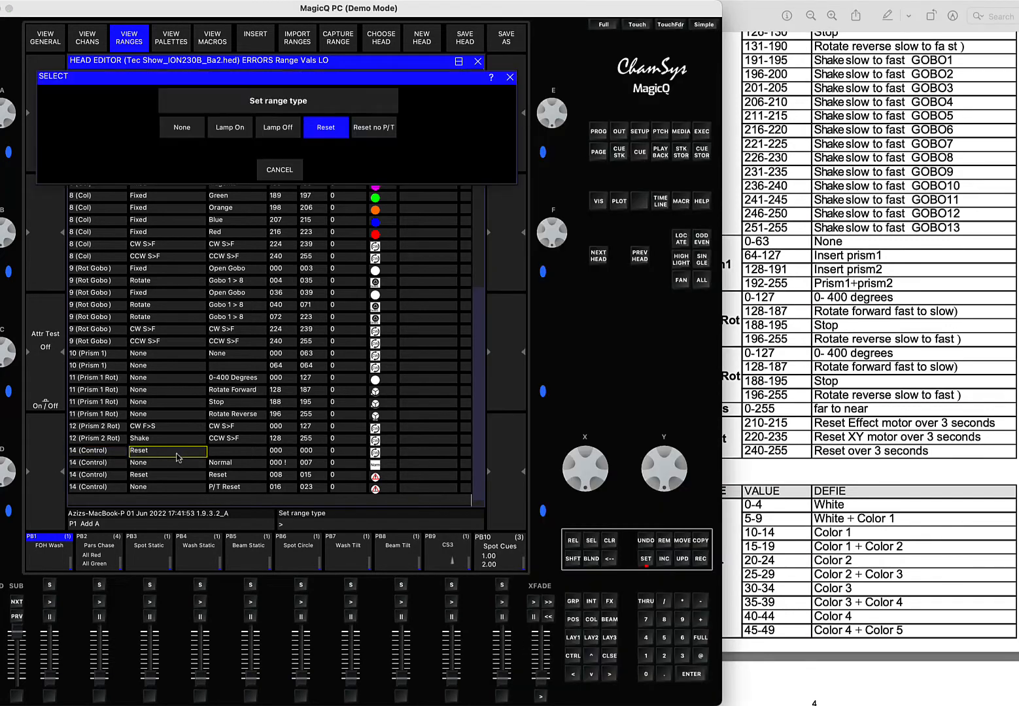
{"action": "left_click", "coordinate": [187, 133]}
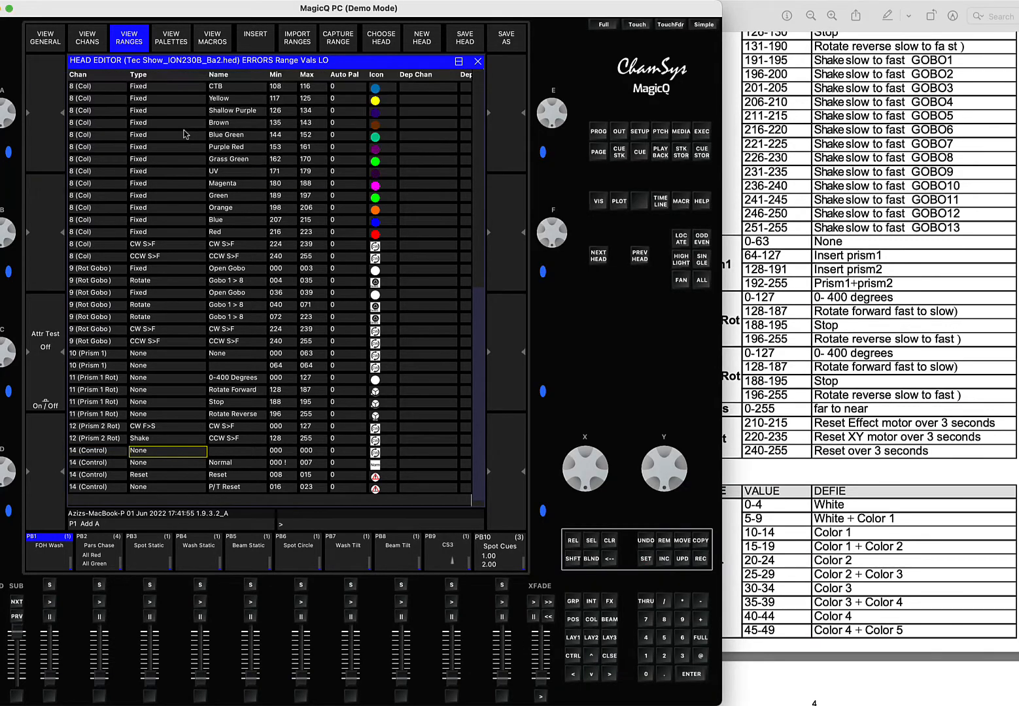
{"action": "left_click", "coordinate": [241, 453]}
{"action": "key", "text": "shift"}
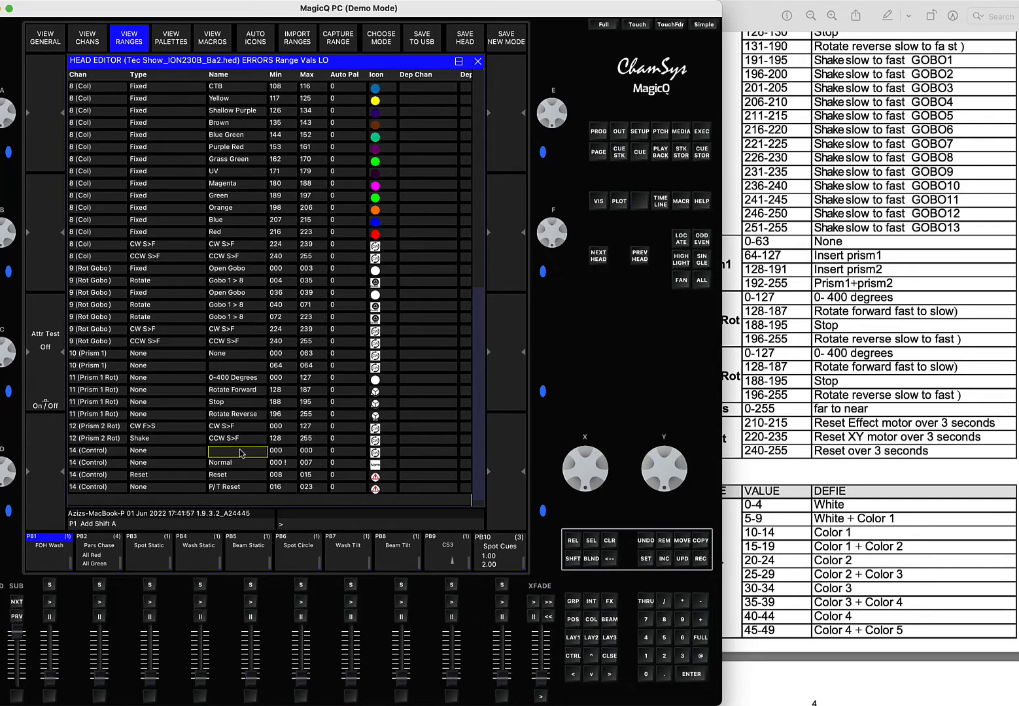
{"action": "type", "text": "Safe"}
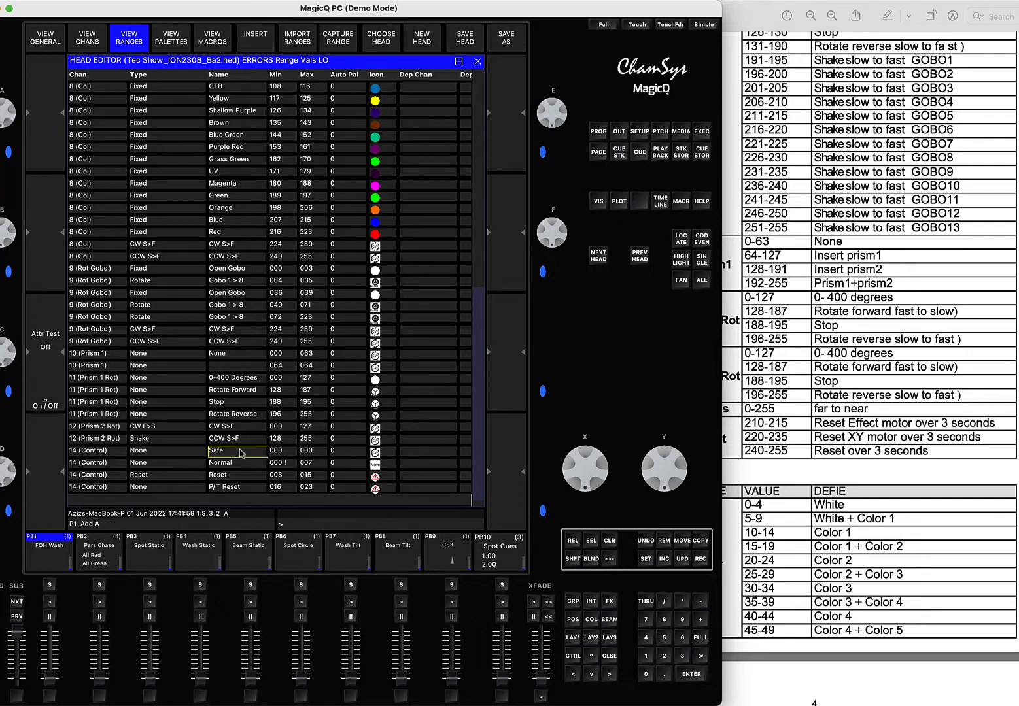
{"action": "left_click", "coordinate": [288, 455]}
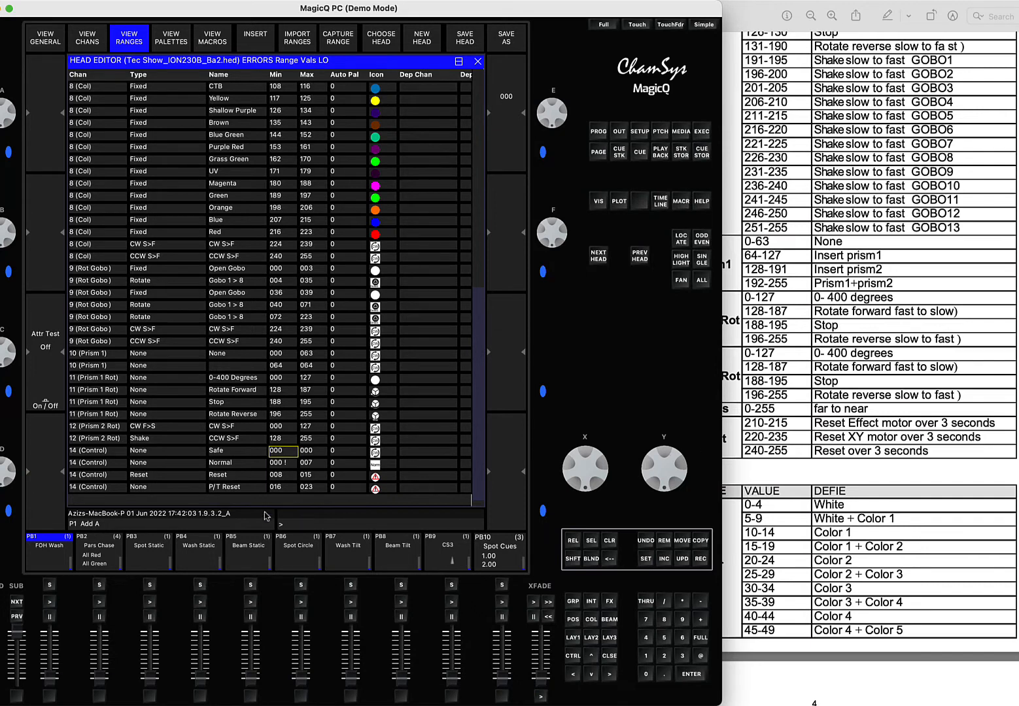
{"action": "left_click", "coordinate": [307, 456]}
{"action": "key", "text": "Return"}
- Set channel 14's Normal range to minimum 210 and maximum 215, following the manual's CH14 entry
{"action": "left_click", "coordinate": [292, 467]}
{"action": "scroll", "coordinate": [293, 466], "scroll_direction": "up", "scroll_amount": 10}
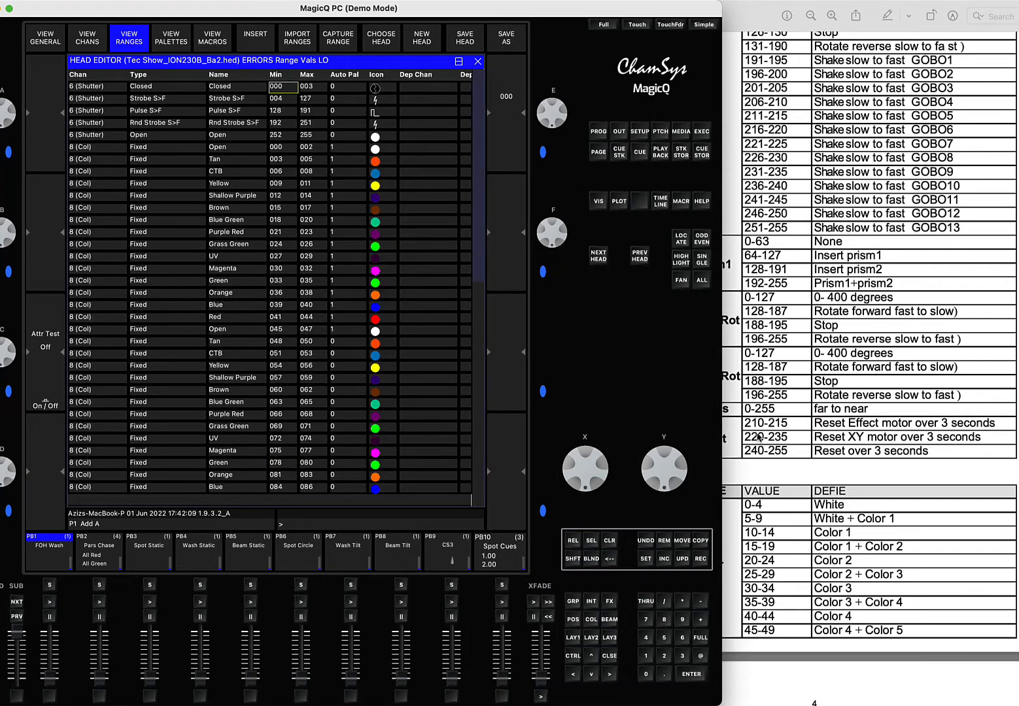
{"action": "scroll", "coordinate": [259, 456], "scroll_direction": "down", "scroll_amount": 10}
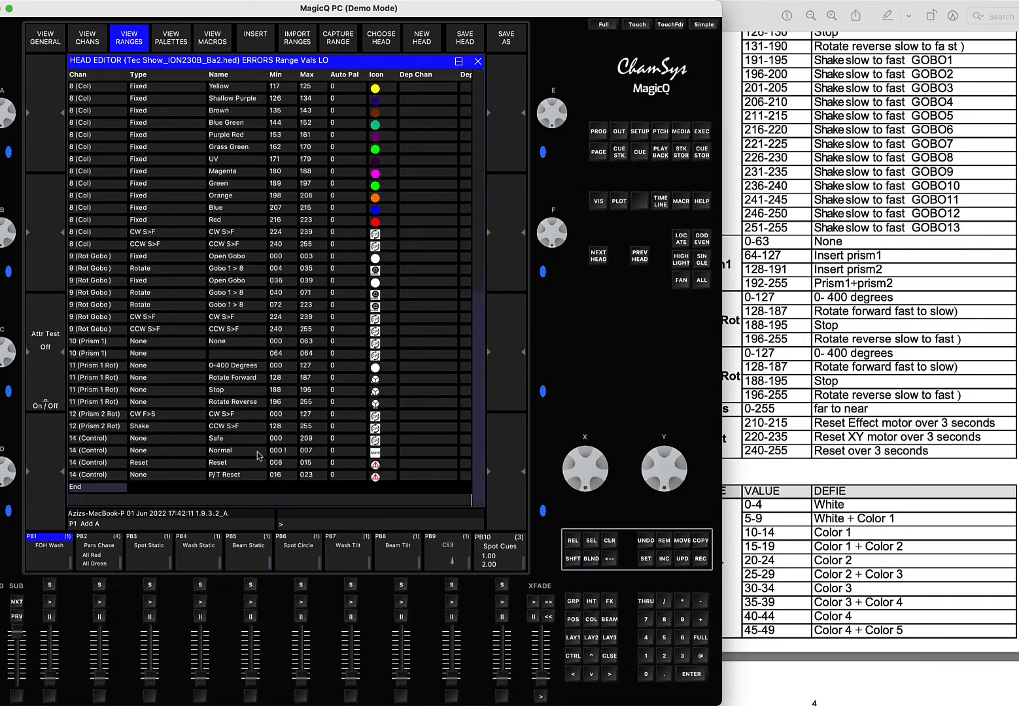
{"action": "left_click", "coordinate": [276, 452]}
{"action": "type", "text": "210"}
{"action": "key", "text": "Return"}
{"action": "left_click", "coordinate": [312, 454]}
{"action": "type", "text": "215"}
{"action": "key", "text": "Return"}
- Set channel 14's Reset range to minimum 220 and maximum 235
{"action": "left_click", "coordinate": [277, 464]}
{"action": "type", "text": "2"}
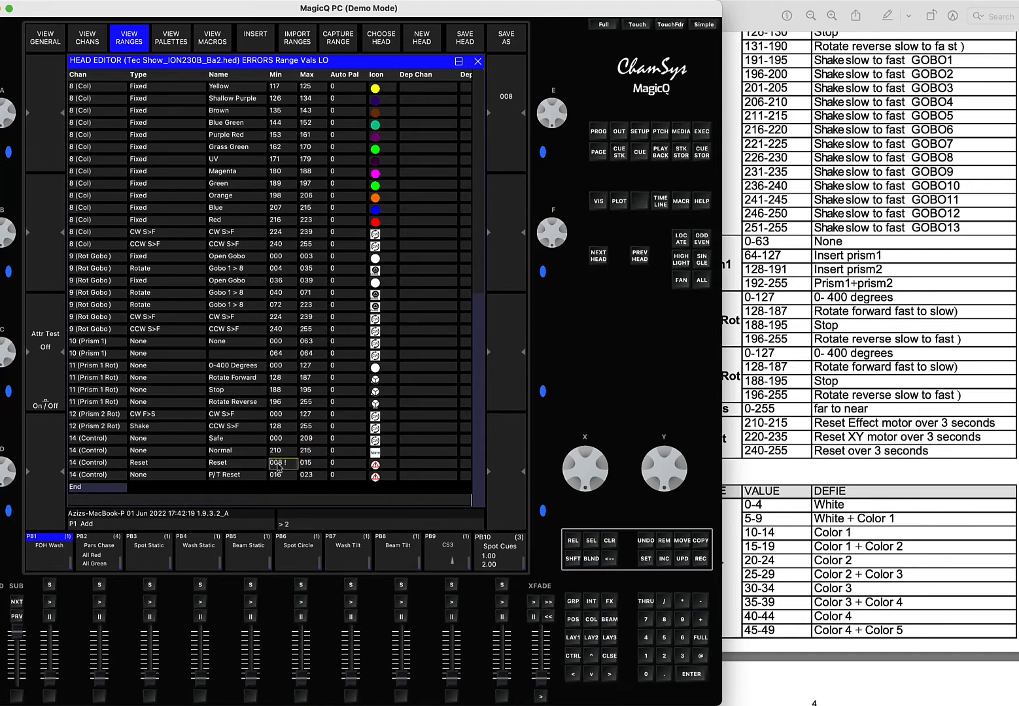
{"action": "type", "text": "20"}
{"action": "key", "text": "Return"}
{"action": "left_click", "coordinate": [318, 466]}
{"action": "type", "text": "235"}
{"action": "key", "text": "Return"}
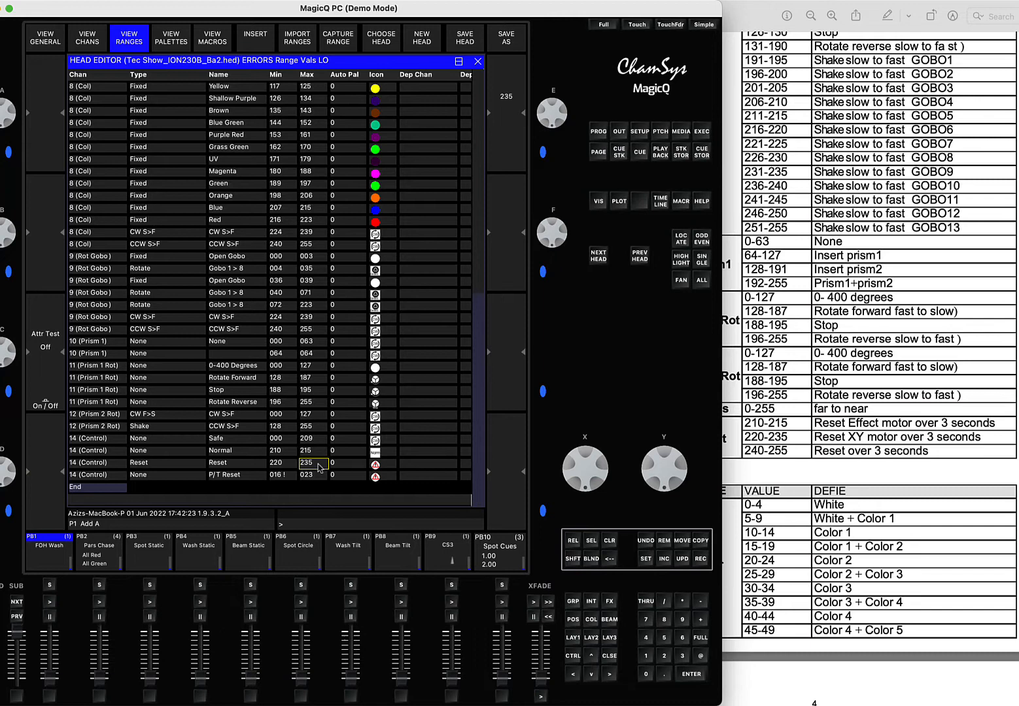
- Set channel 14's P/T Reset range to minimum 240 and maximum 255
{"action": "left_click", "coordinate": [282, 476]}
{"action": "type", "text": "240"}
{"action": "key", "text": "Return"}
{"action": "key", "text": "Right"}
{"action": "type", "text": "255"}
{"action": "key", "text": "Return"}
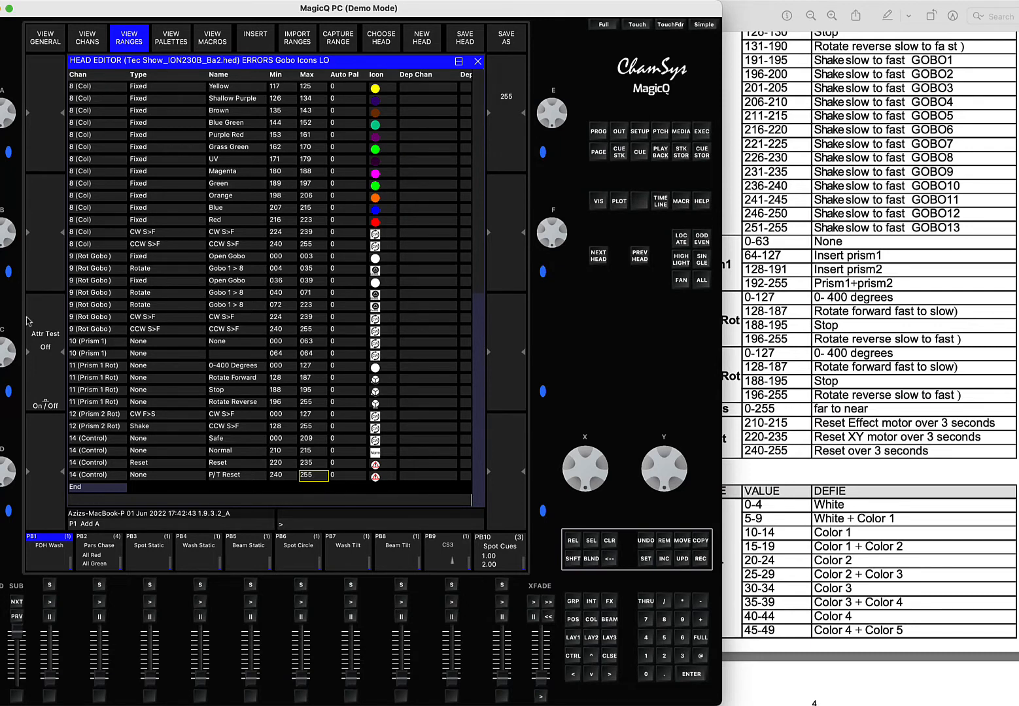
- Insert another channel 14 Control range at the end of the range list and set its type to Lamp On
{"action": "left_click", "coordinate": [96, 489]}
{"action": "left_click", "coordinate": [259, 32]}
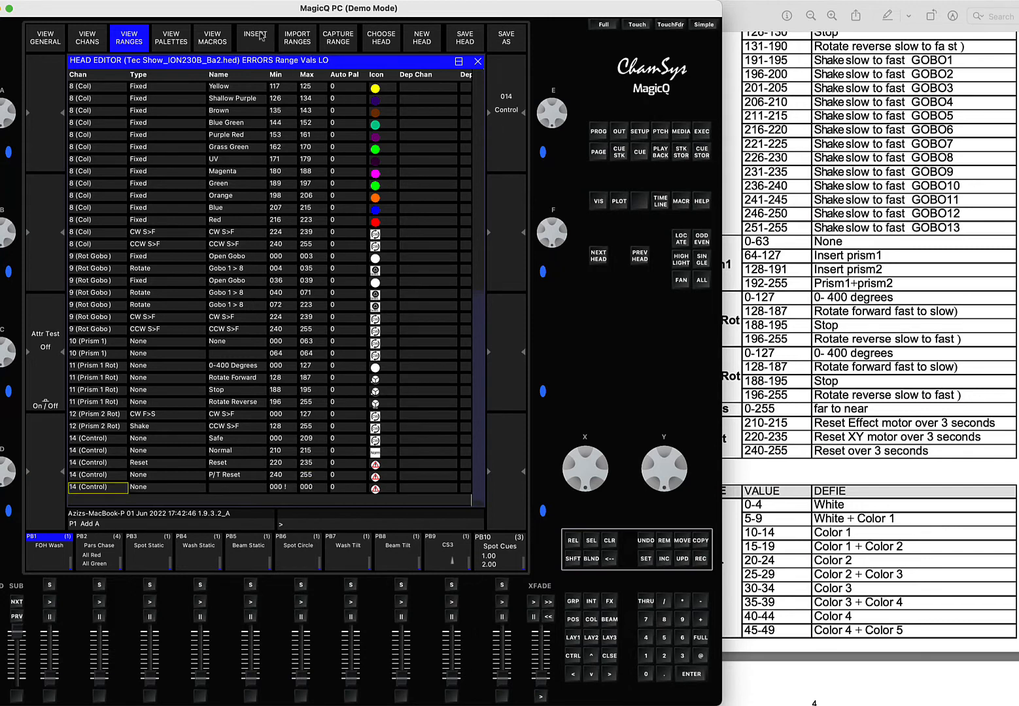
{"action": "left_click", "coordinate": [182, 488]}
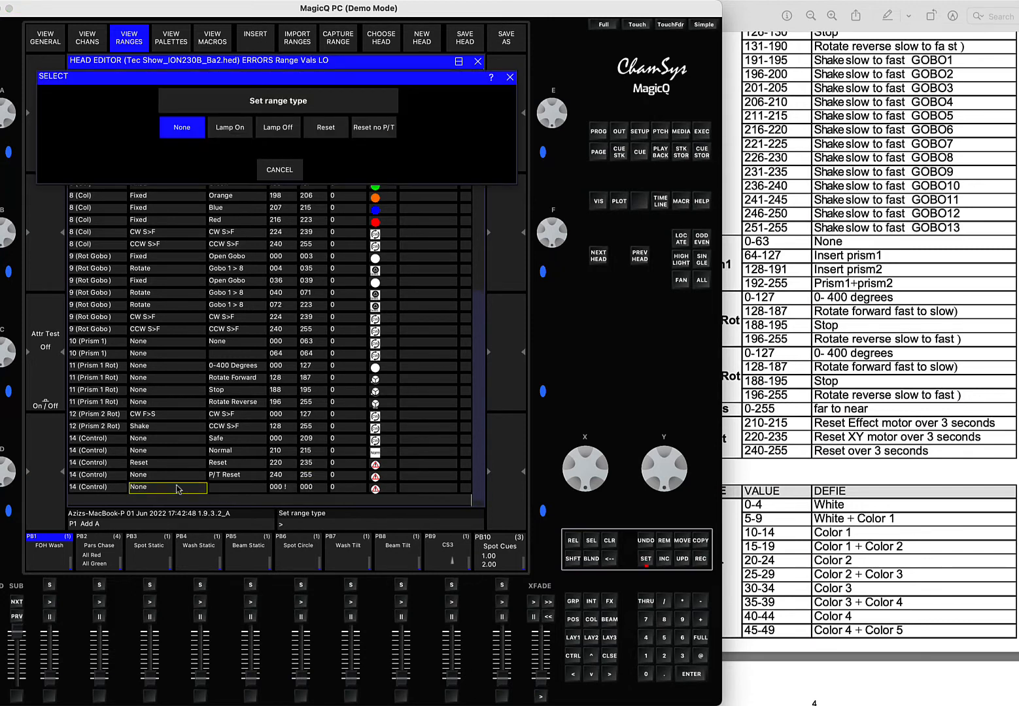
{"action": "left_click", "coordinate": [227, 128]}
- Set the Lamp On range at the end of the list to minimum 236 and maximum 239
{"action": "left_click", "coordinate": [283, 488]}
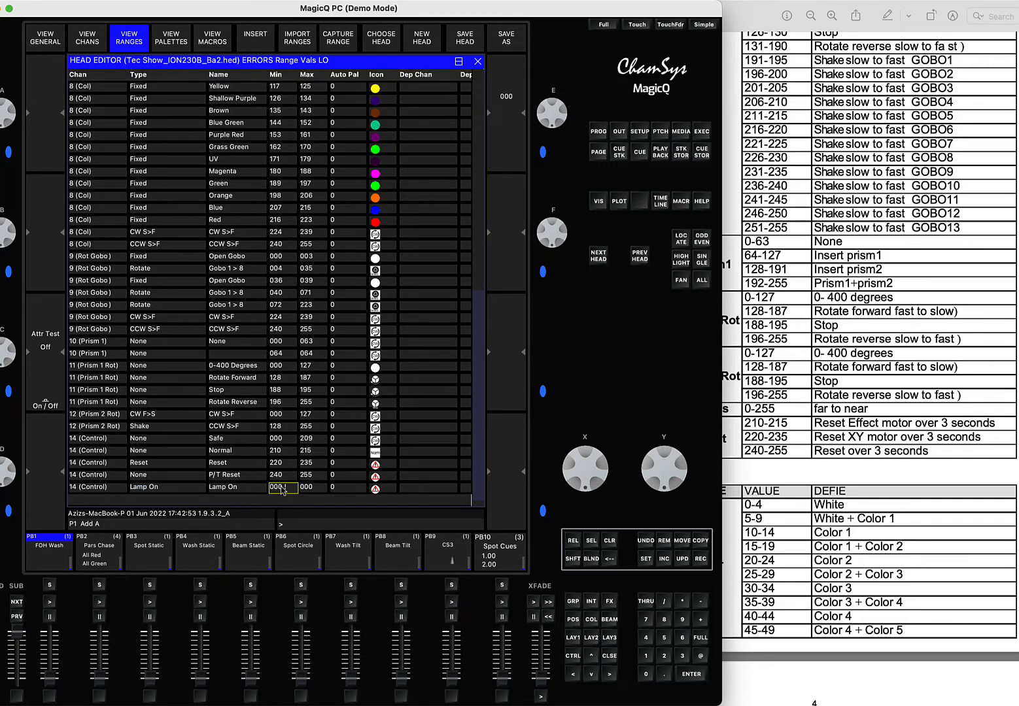
{"action": "left_click", "coordinate": [318, 490]}
{"action": "left_click", "coordinate": [292, 491]}
{"action": "left_click", "coordinate": [292, 491]}
{"action": "type", "text": "236"}
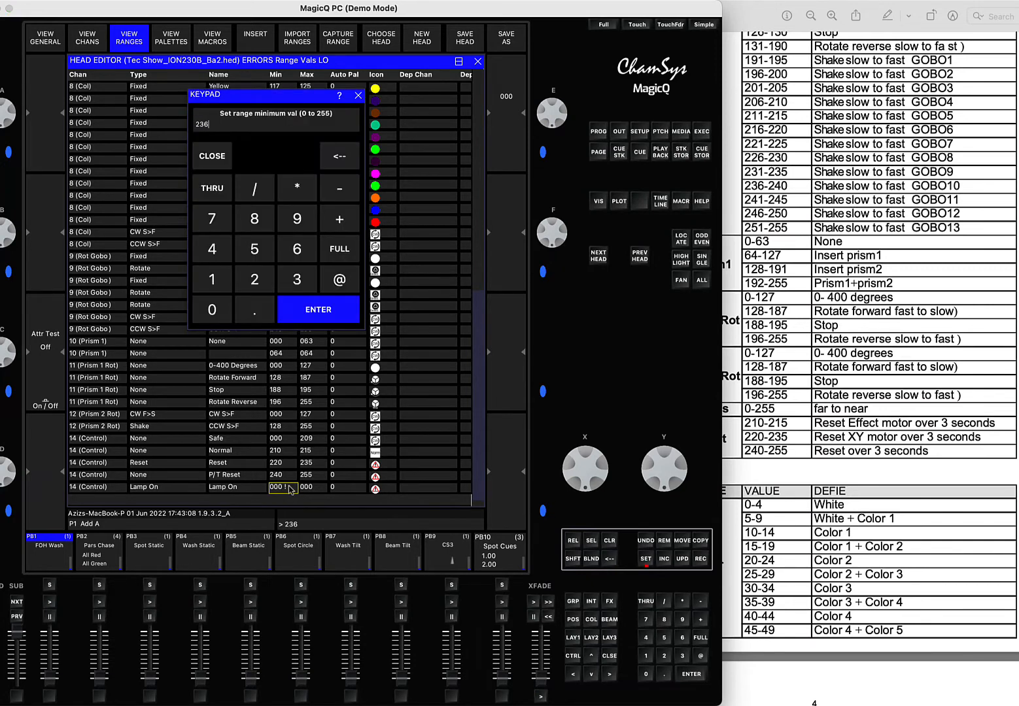
{"action": "key", "text": "Return"}
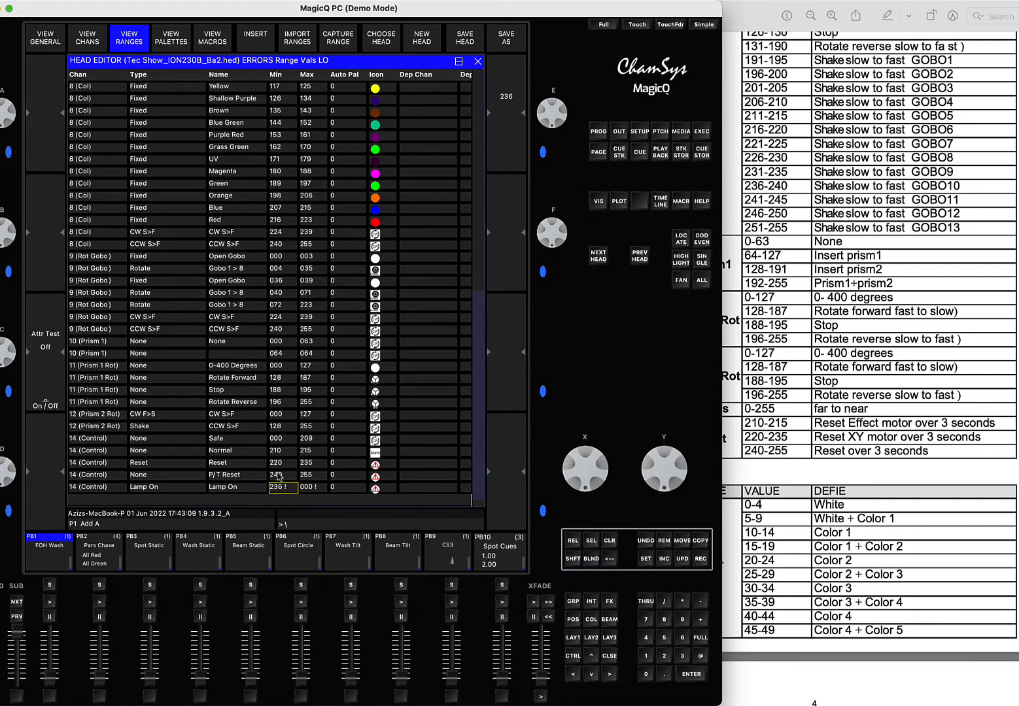
{"action": "left_click", "coordinate": [313, 489]}
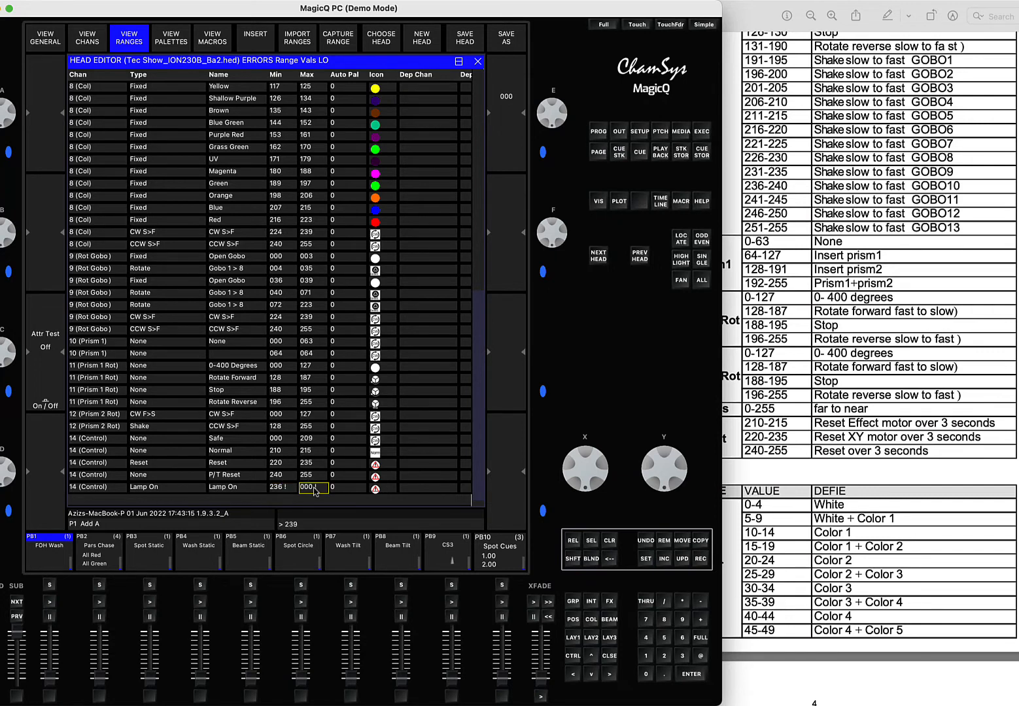
{"action": "key", "text": "Return"}
{"action": "left_click", "coordinate": [287, 489]}
- Try to move channel 14's P/T Reset range to the end of the range list, after Lamp On
{"action": "left_click", "coordinate": [91, 477]}
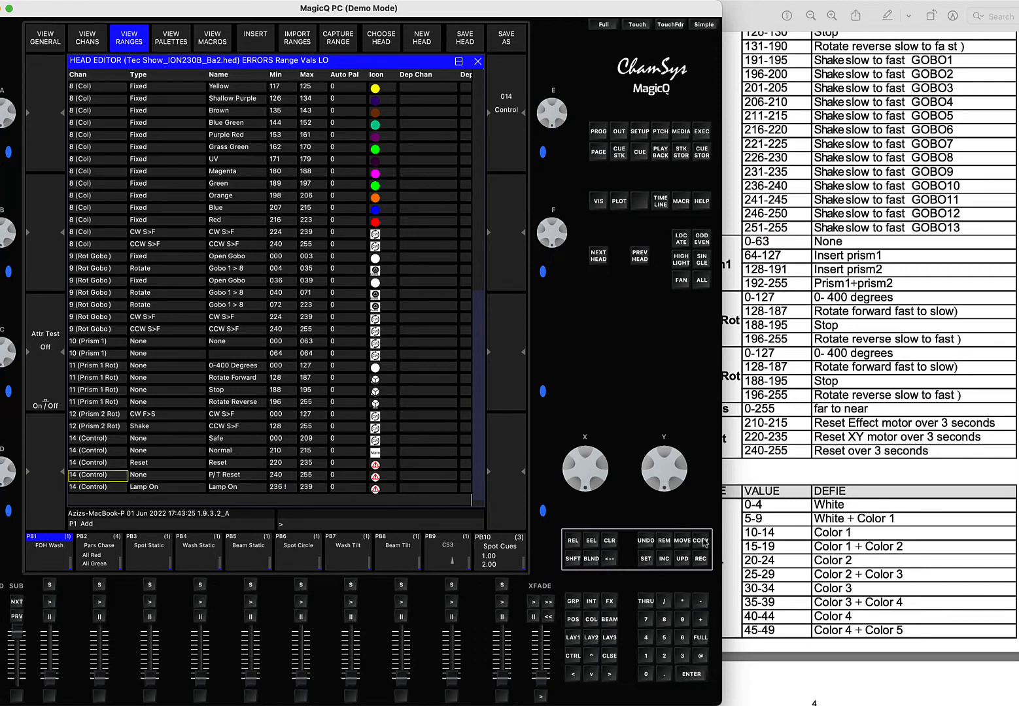
{"action": "scroll", "coordinate": [342, 437], "scroll_direction": "down", "scroll_amount": 2}
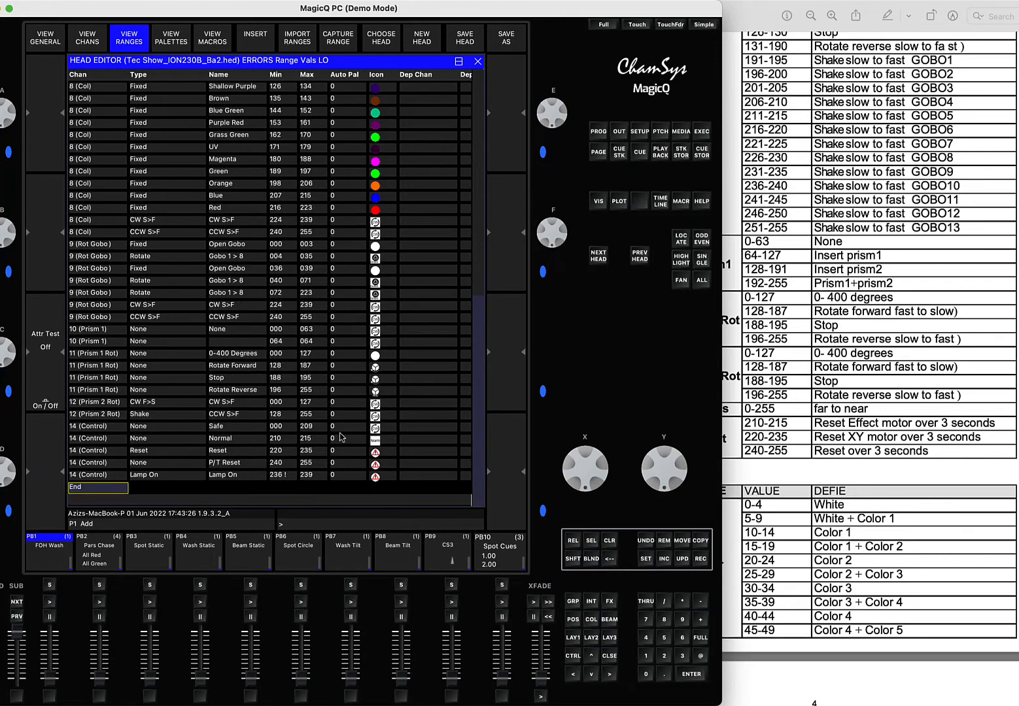
{"action": "left_click", "coordinate": [684, 544]}
{"action": "left_click", "coordinate": [89, 464]}
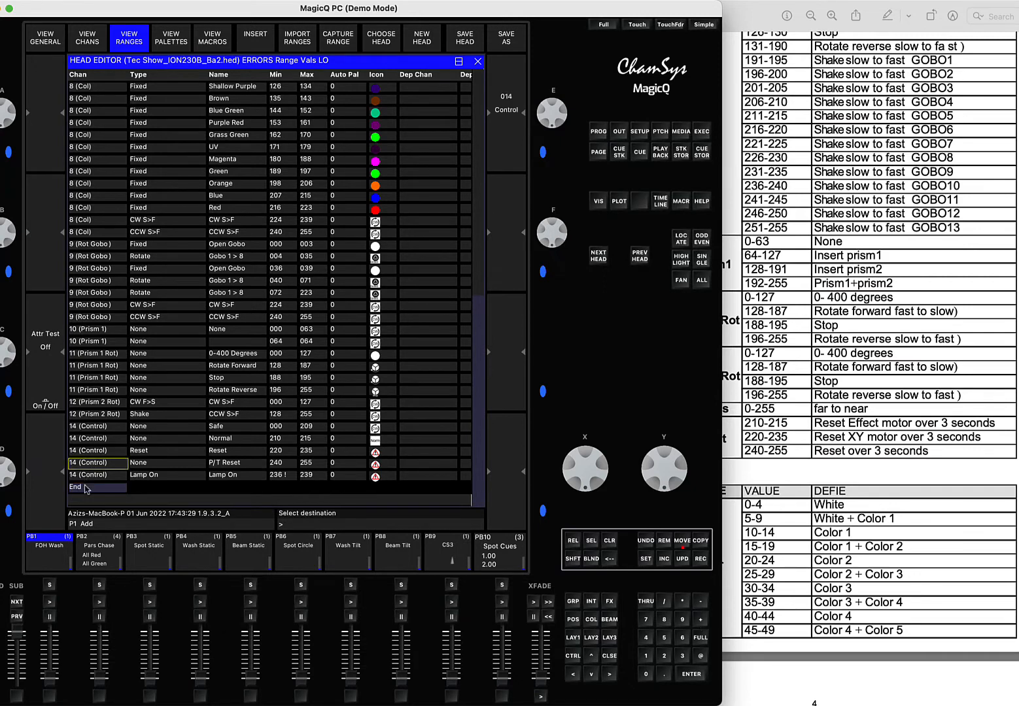
{"action": "left_click", "coordinate": [88, 487]}
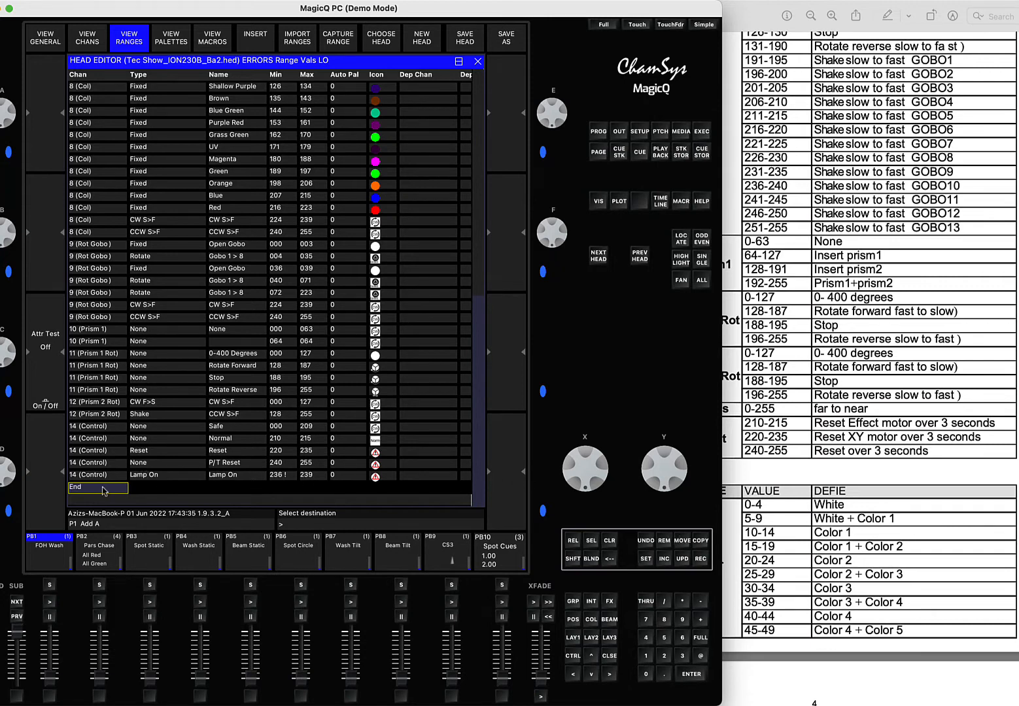
- Cancel the pending move and remove the Lamp On range from the end of the range list
{"action": "left_click", "coordinate": [93, 476]}
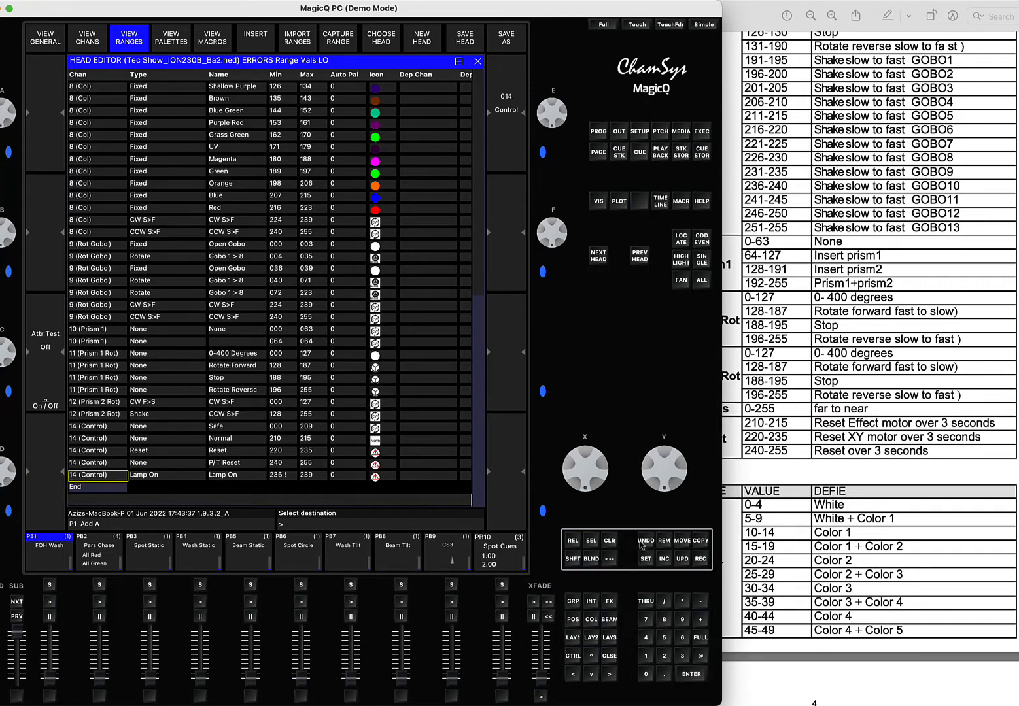
{"action": "left_click", "coordinate": [611, 560]}
{"action": "left_click", "coordinate": [664, 541]}
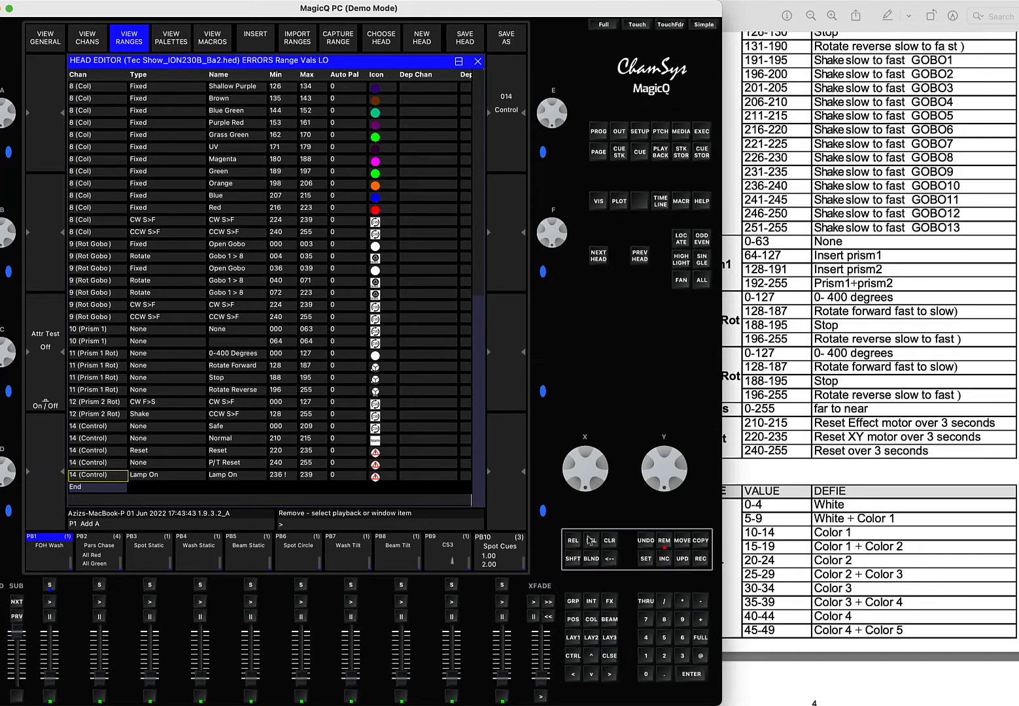
{"action": "left_click", "coordinate": [84, 474]}
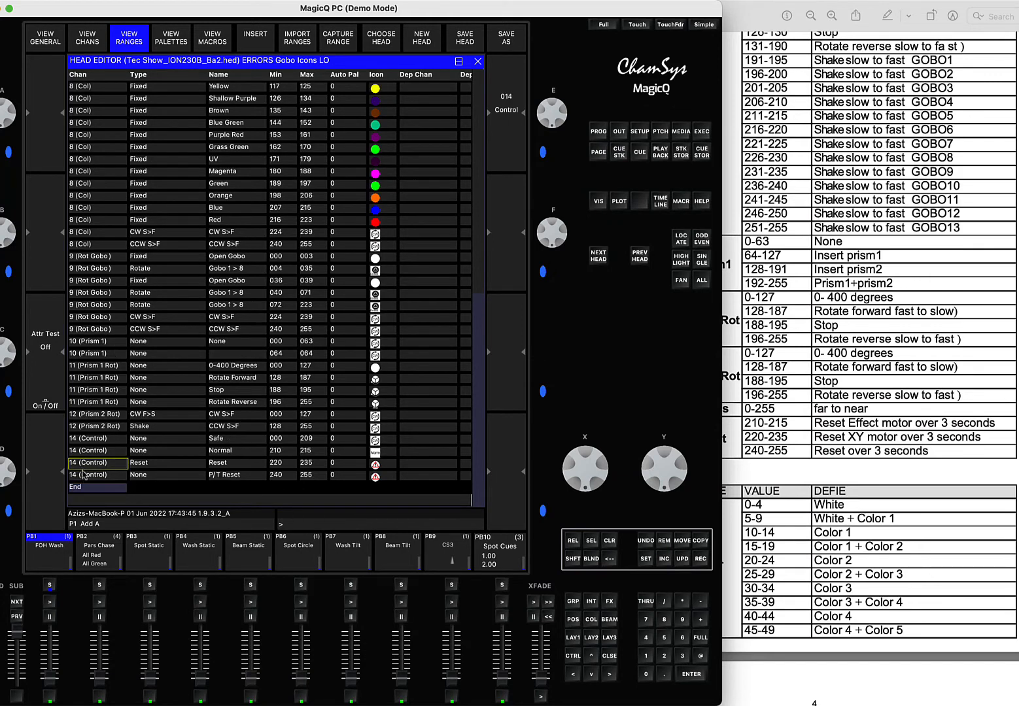
- Insert a channel 14 Control range directly before P/T Reset and set its type to Lamp On
{"action": "left_click", "coordinate": [85, 475]}
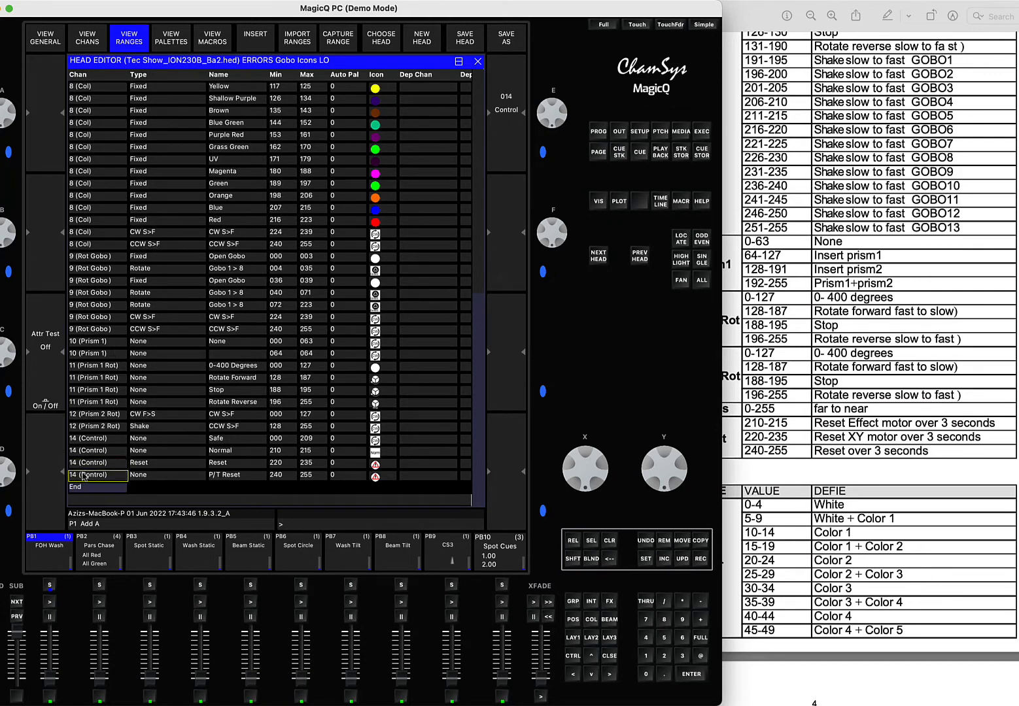
{"action": "left_click", "coordinate": [264, 39]}
{"action": "left_click", "coordinate": [155, 477]}
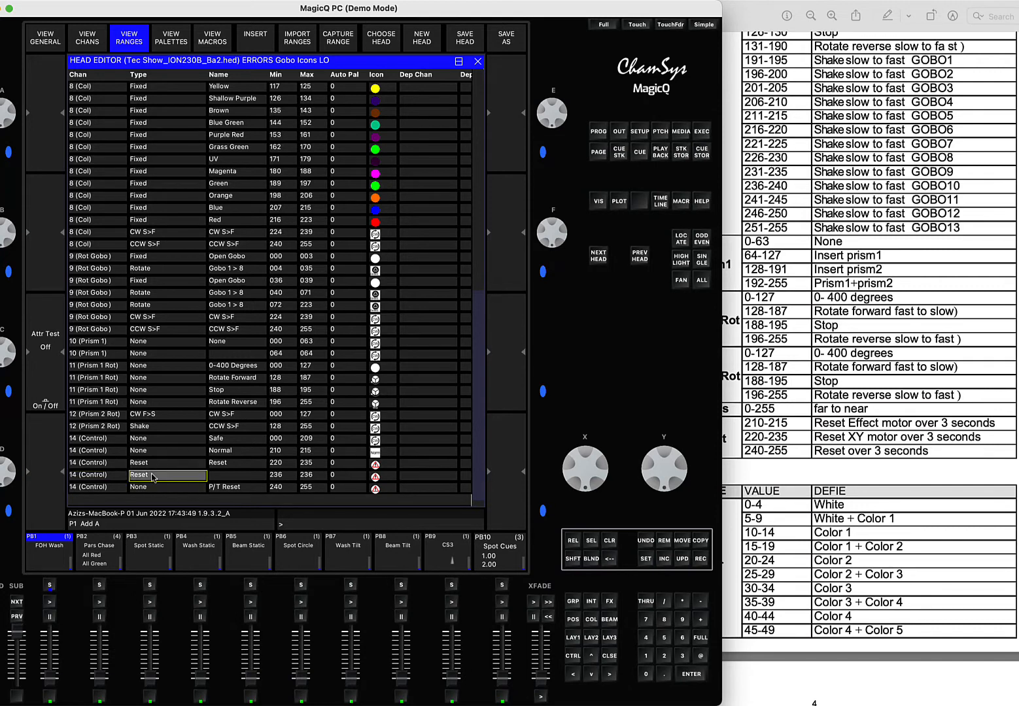
{"action": "left_click", "coordinate": [155, 476]}
{"action": "left_click", "coordinate": [225, 130]}
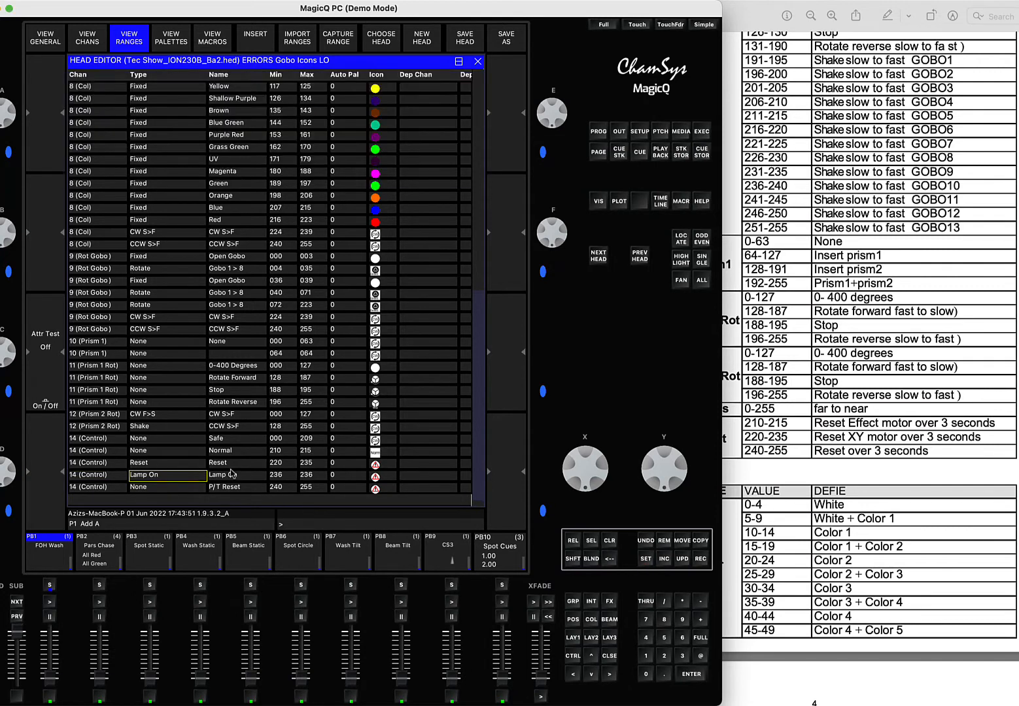
- Set the maximum of channel 14's new Lamp On range to 239
{"action": "left_click", "coordinate": [285, 481]}
{"action": "left_click", "coordinate": [309, 481]}
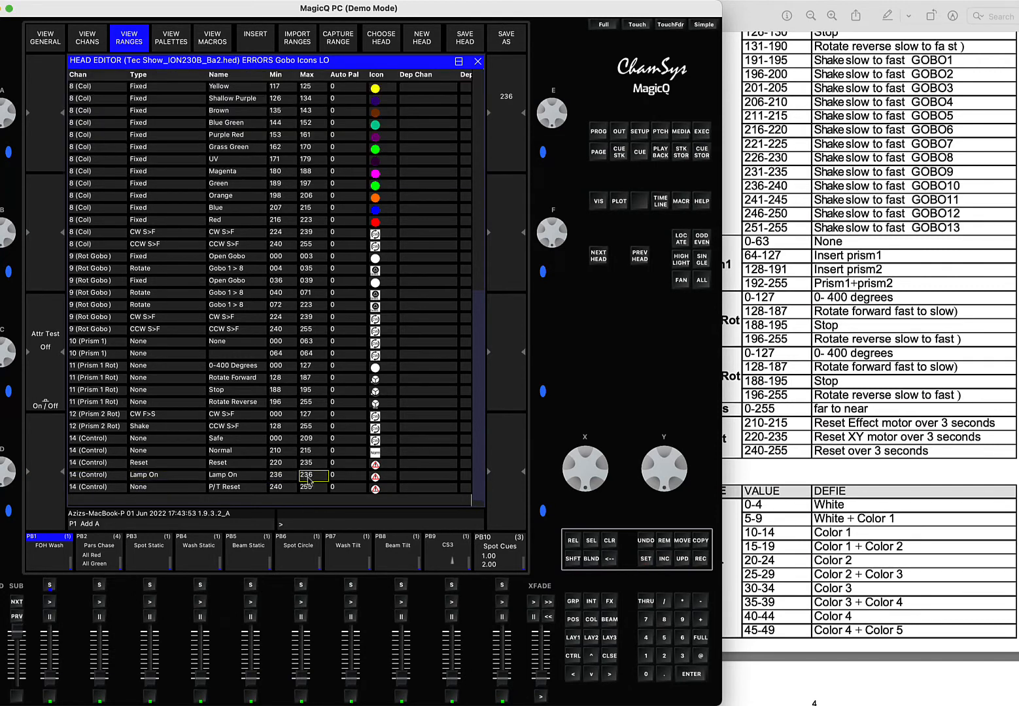
{"action": "key", "text": "Return"}
{"action": "scroll", "coordinate": [308, 481], "scroll_direction": "down", "scroll_amount": 1}
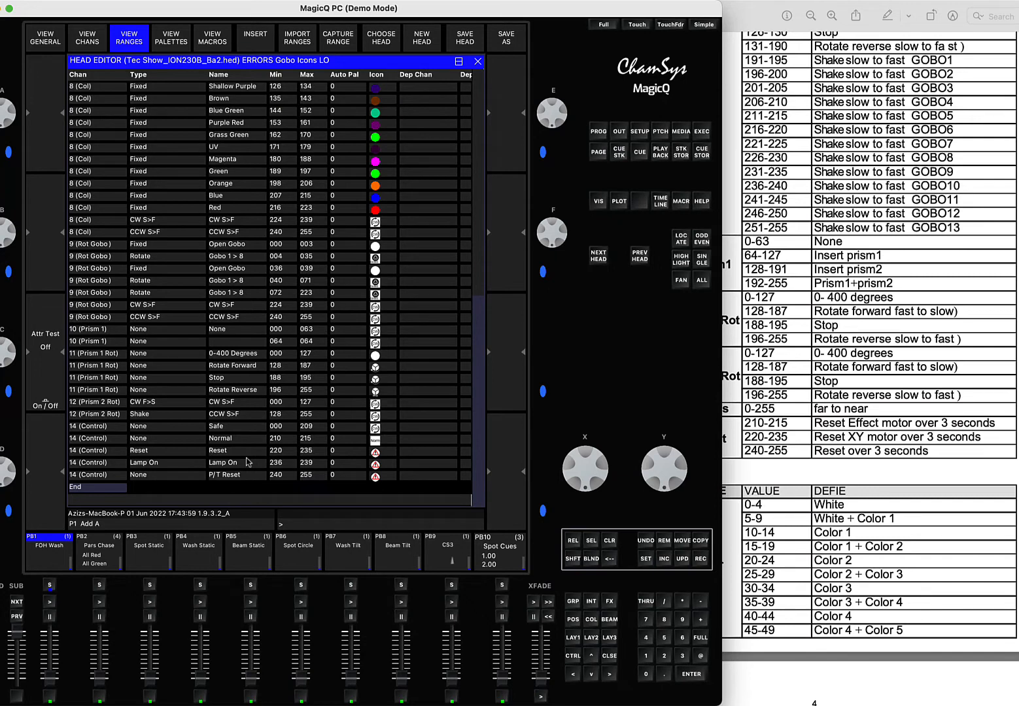
- Remove the Lamp Off macro from the head's macro list
{"action": "left_click", "coordinate": [208, 40]}
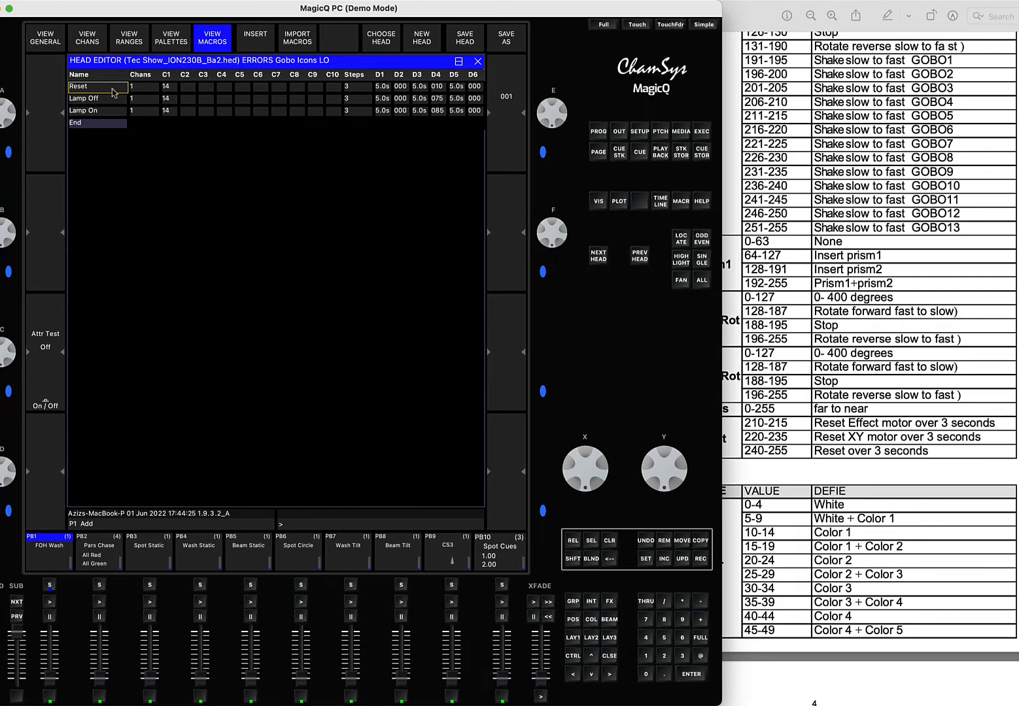
{"action": "left_click", "coordinate": [95, 104]}
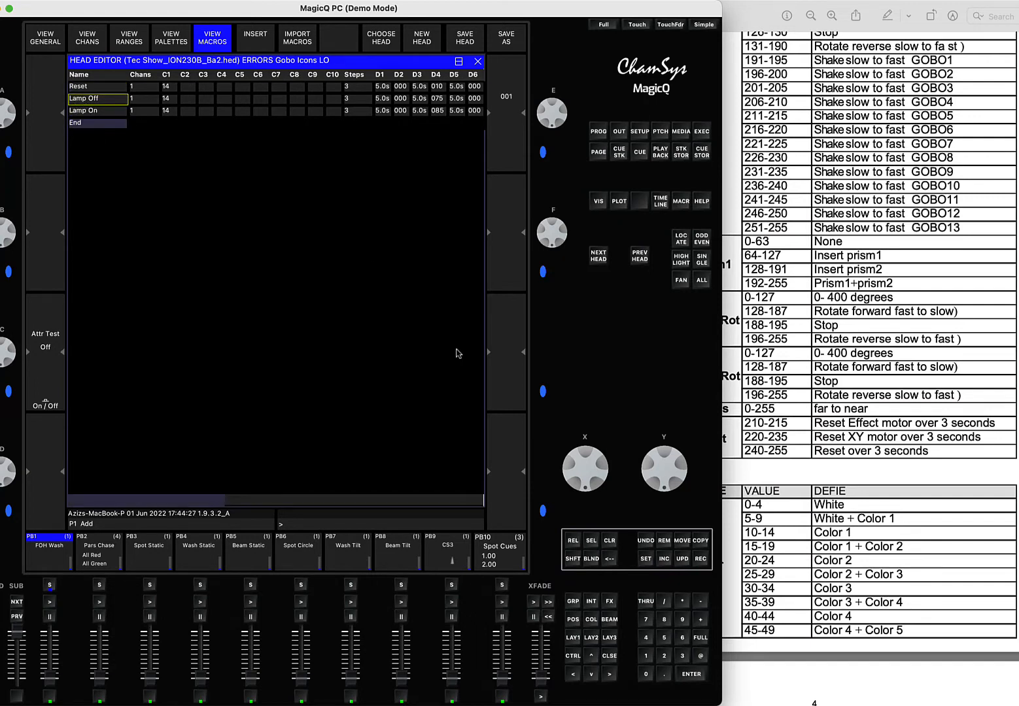
{"action": "left_click", "coordinate": [665, 541]}
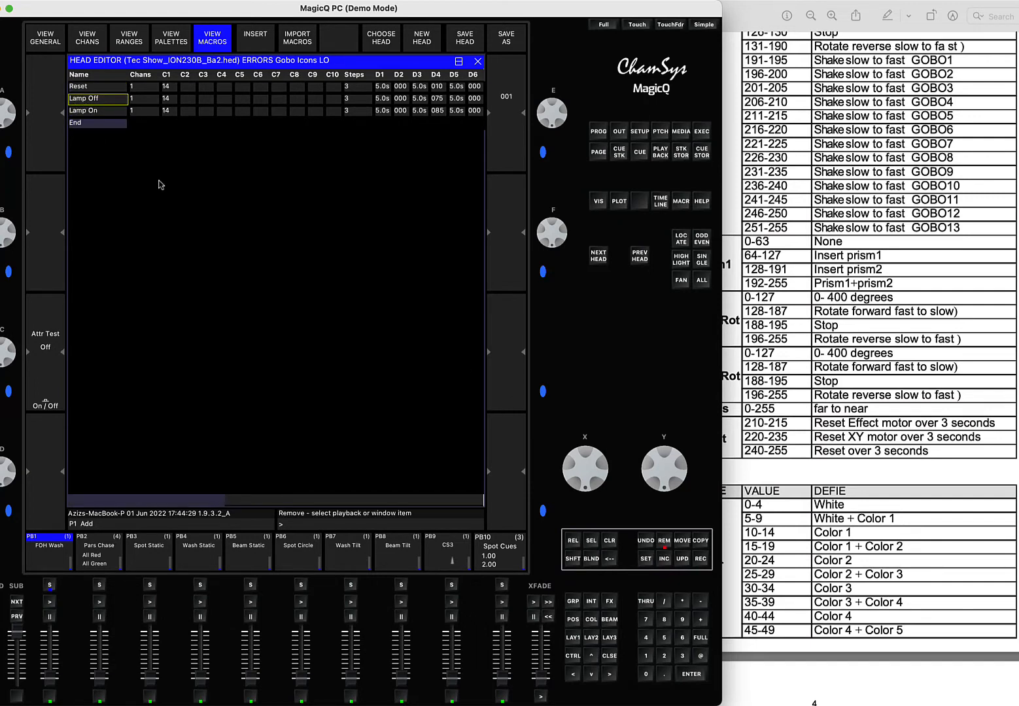
{"action": "left_click", "coordinate": [106, 103]}
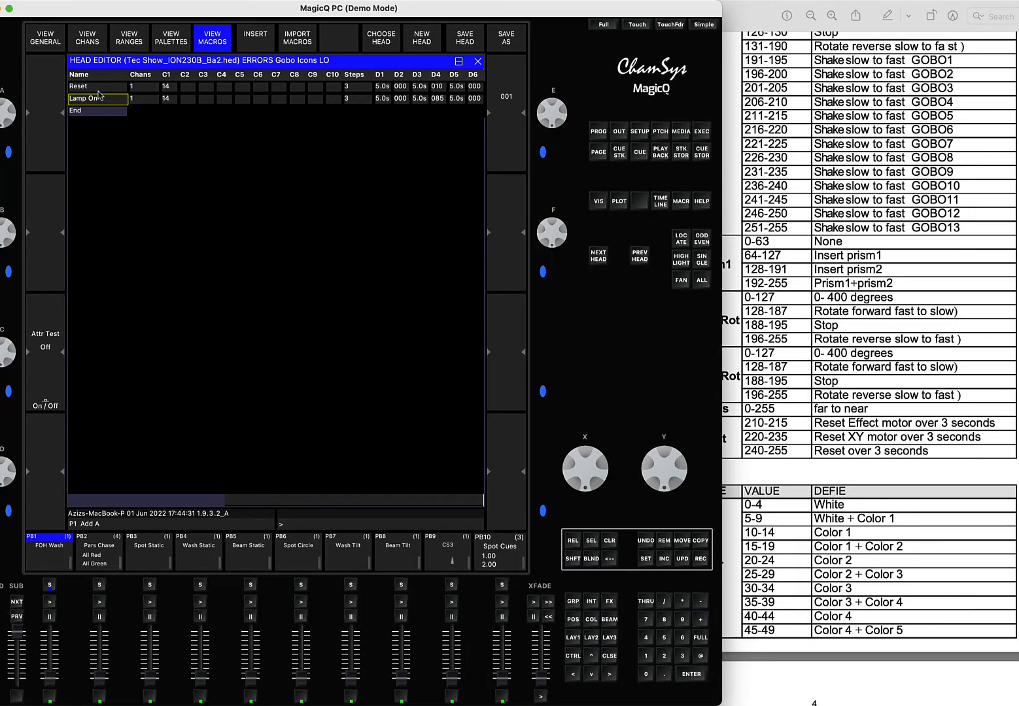
- Examine the Reset and Lamp On macros' timings and levels against the channel list and the channel 14 Control ranges
{"action": "left_click", "coordinate": [98, 90]}
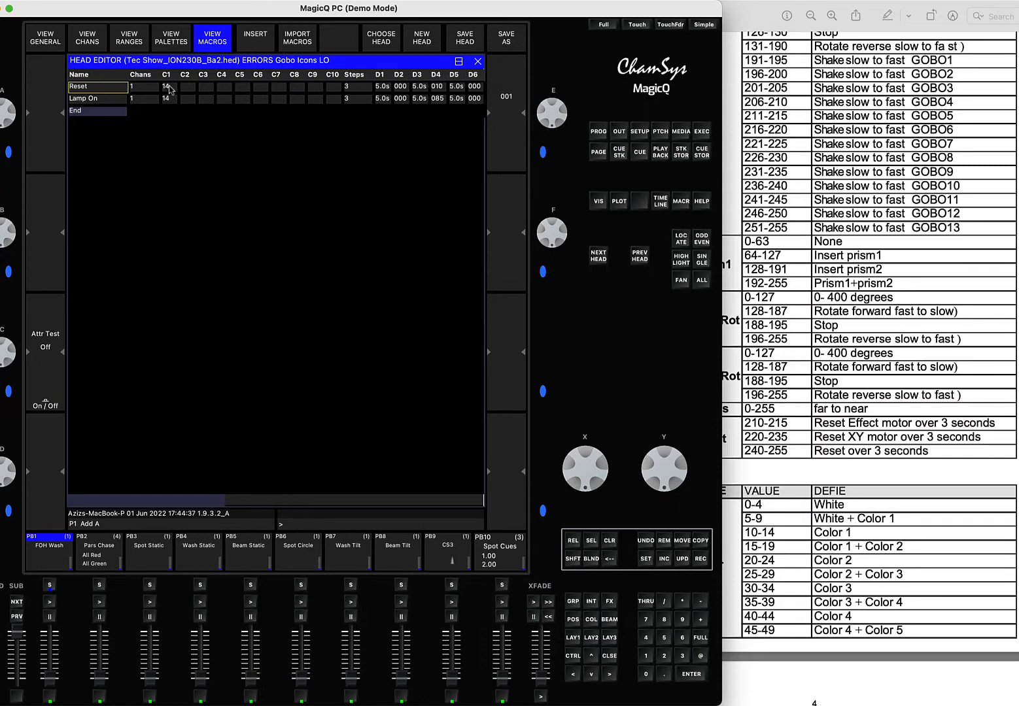
{"action": "left_click", "coordinate": [128, 41]}
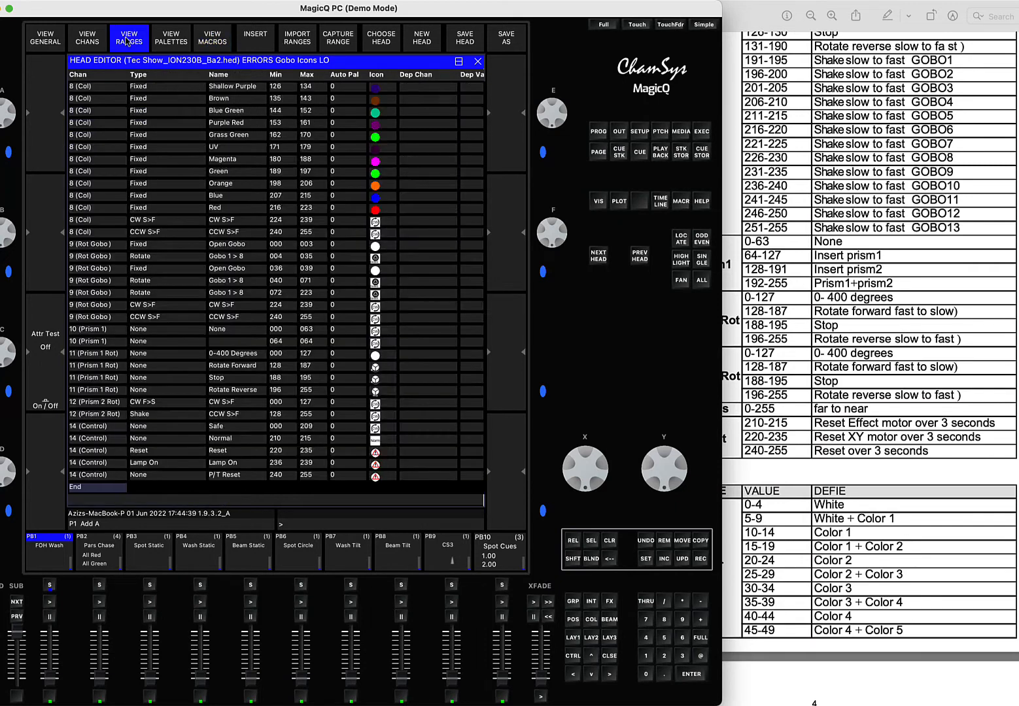
{"action": "left_click", "coordinate": [88, 37]}
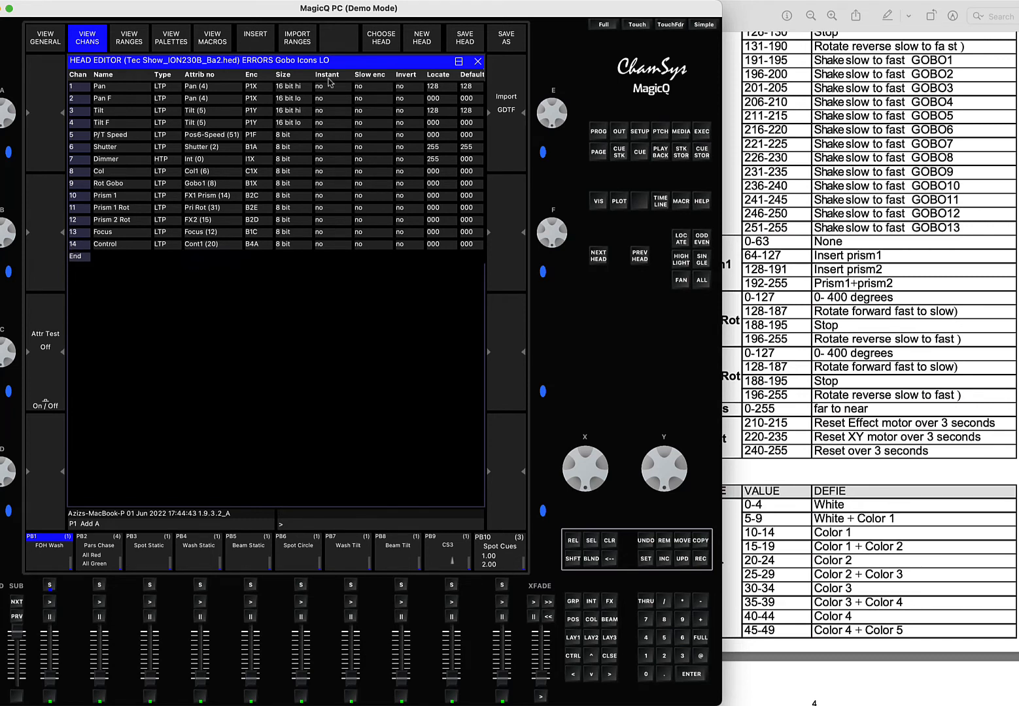
{"action": "left_click", "coordinate": [208, 40]}
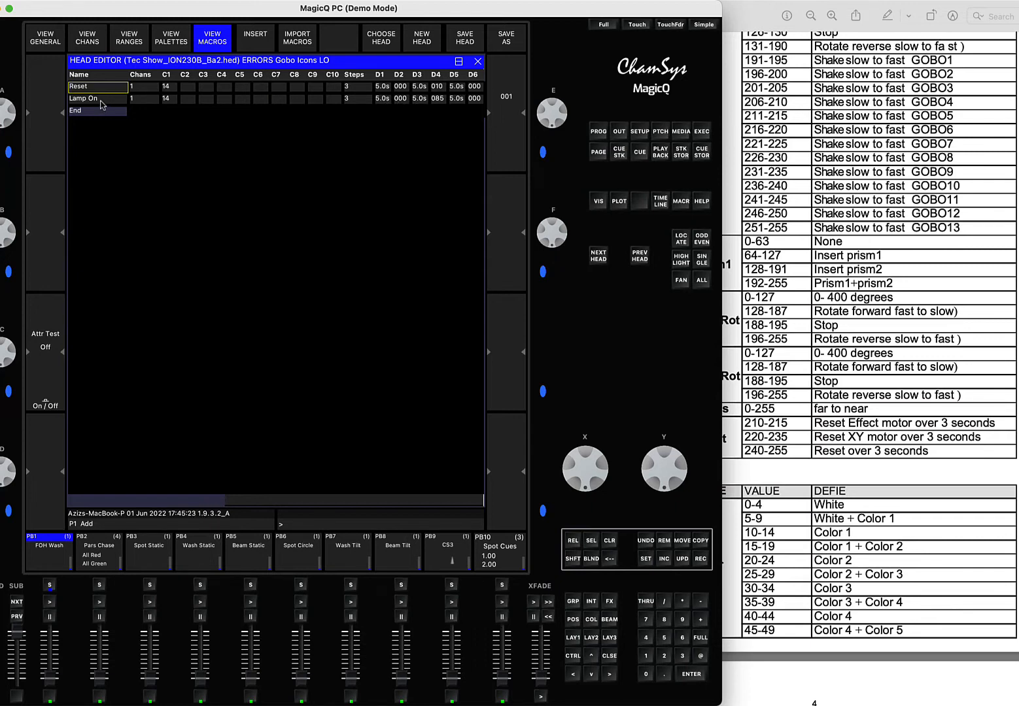
{"action": "left_click", "coordinate": [383, 98]}
{"action": "left_click", "coordinate": [138, 38]}
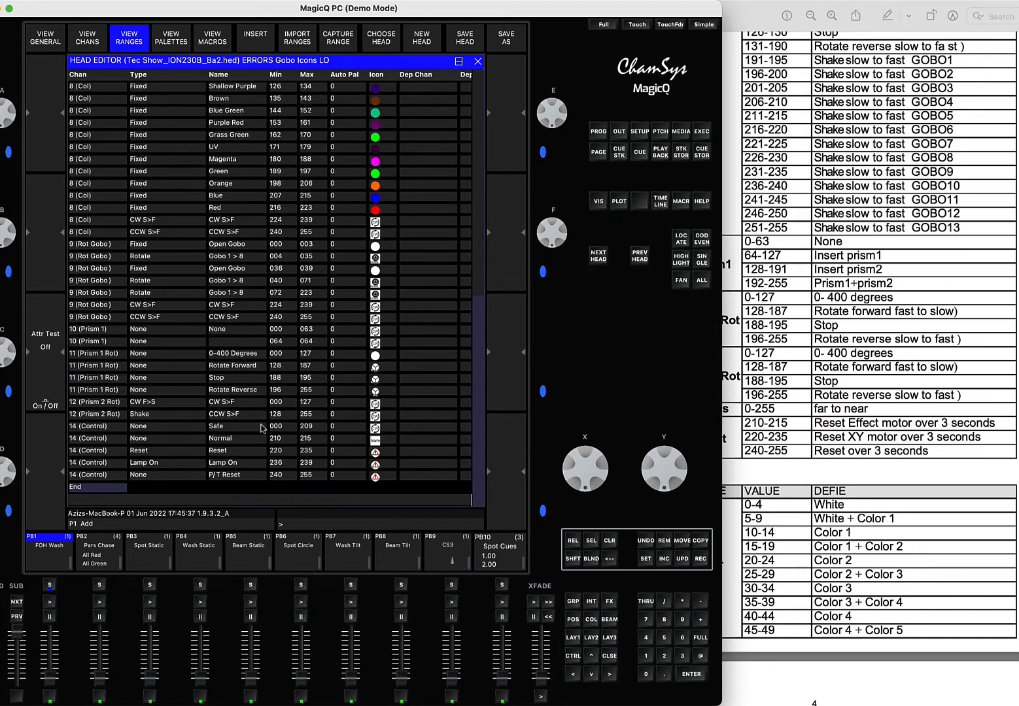
{"action": "left_click", "coordinate": [211, 42]}
{"action": "left_click", "coordinate": [379, 87]}
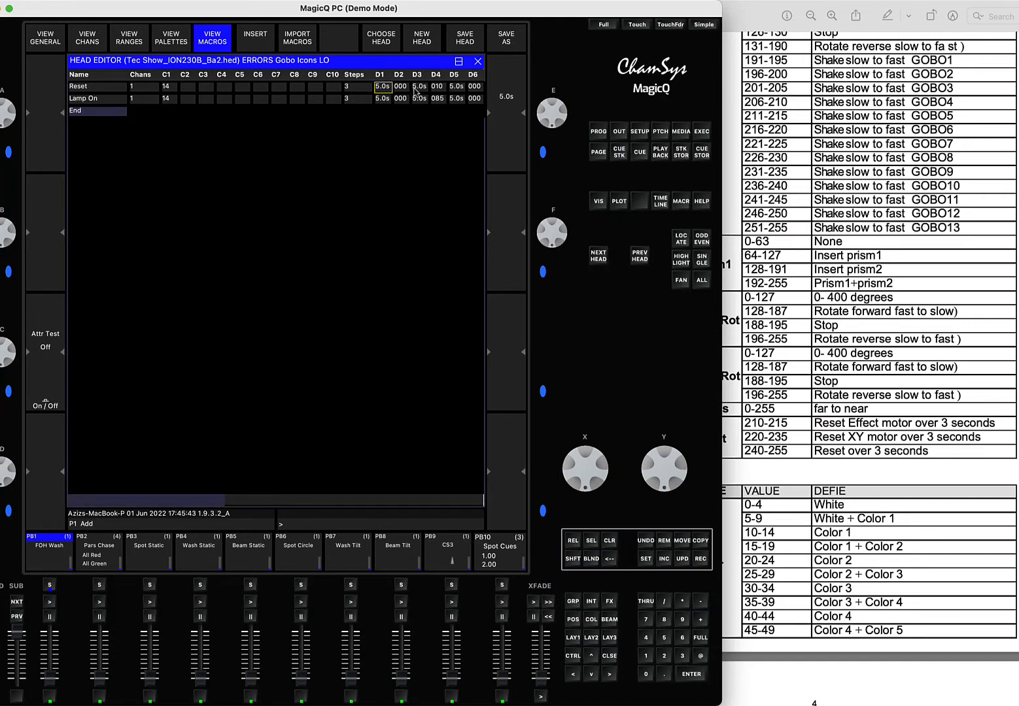
{"action": "left_click", "coordinate": [437, 99]}
{"action": "left_click", "coordinate": [131, 43]}
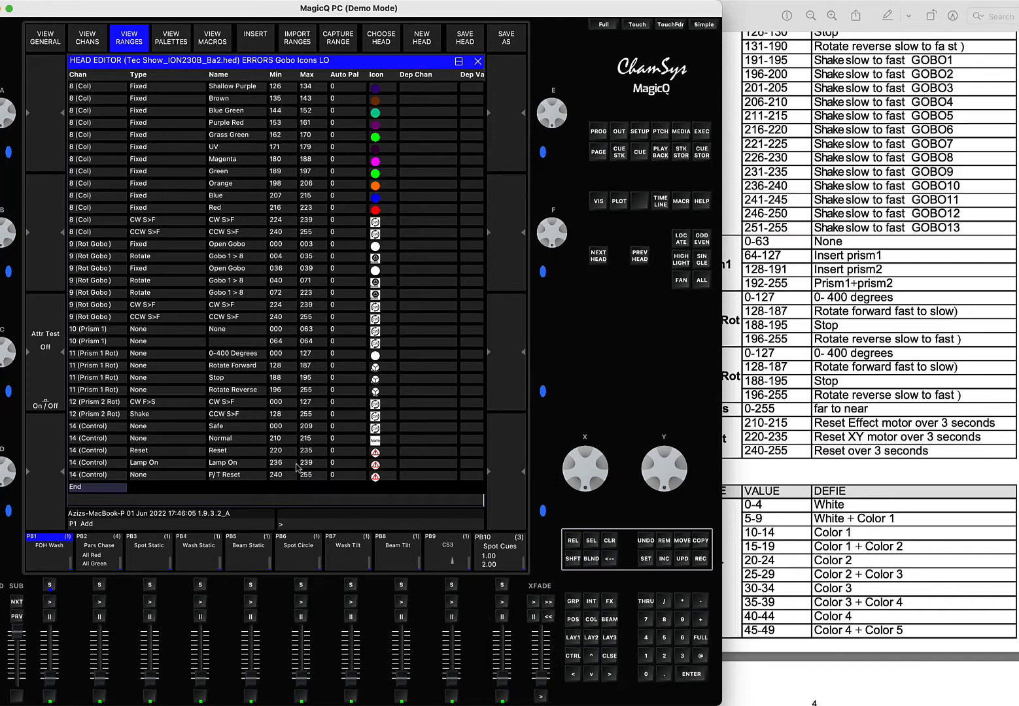
{"action": "scroll", "coordinate": [297, 464], "scroll_direction": "up", "scroll_amount": 5}
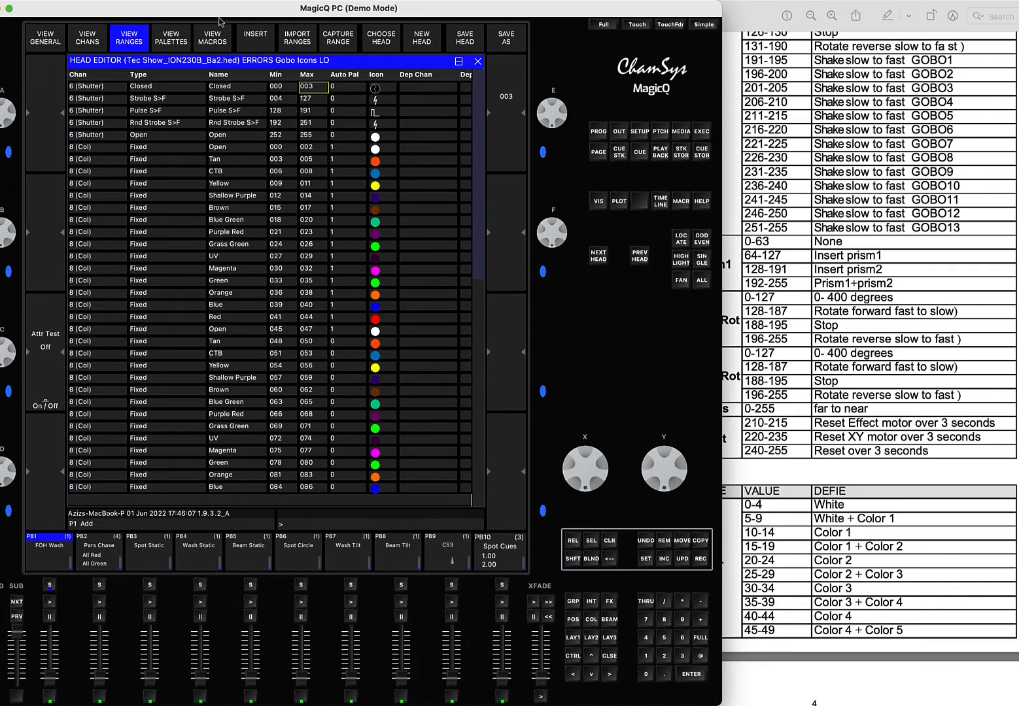
- Set the Lamp On macro's D4 level to 237
{"action": "left_click", "coordinate": [219, 39]}
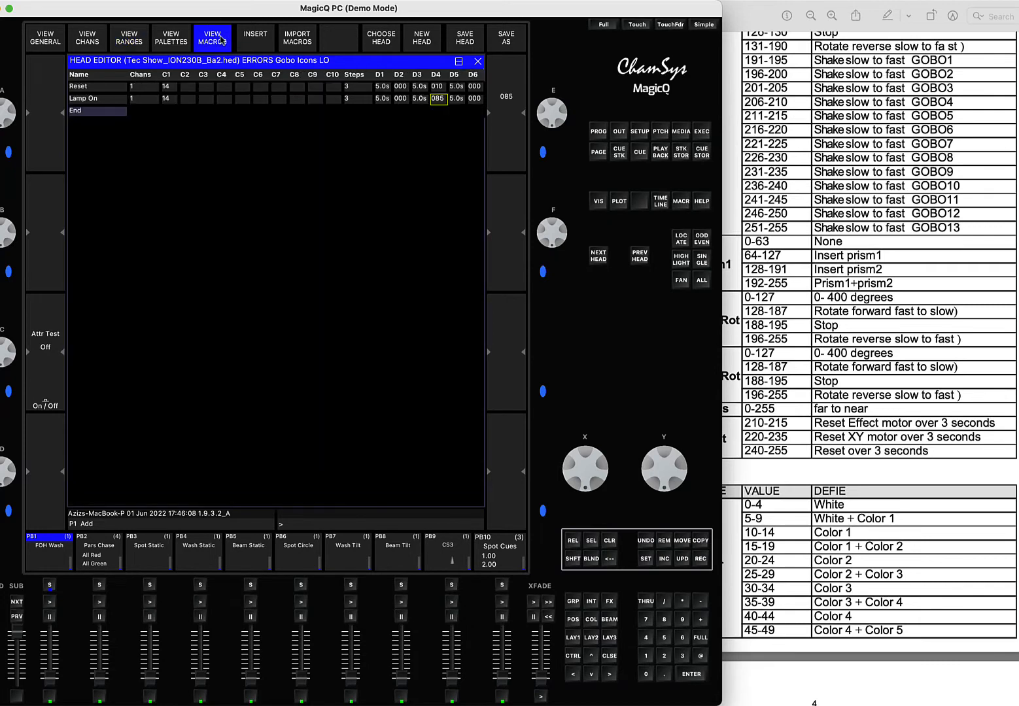
{"action": "left_click", "coordinate": [442, 103]}
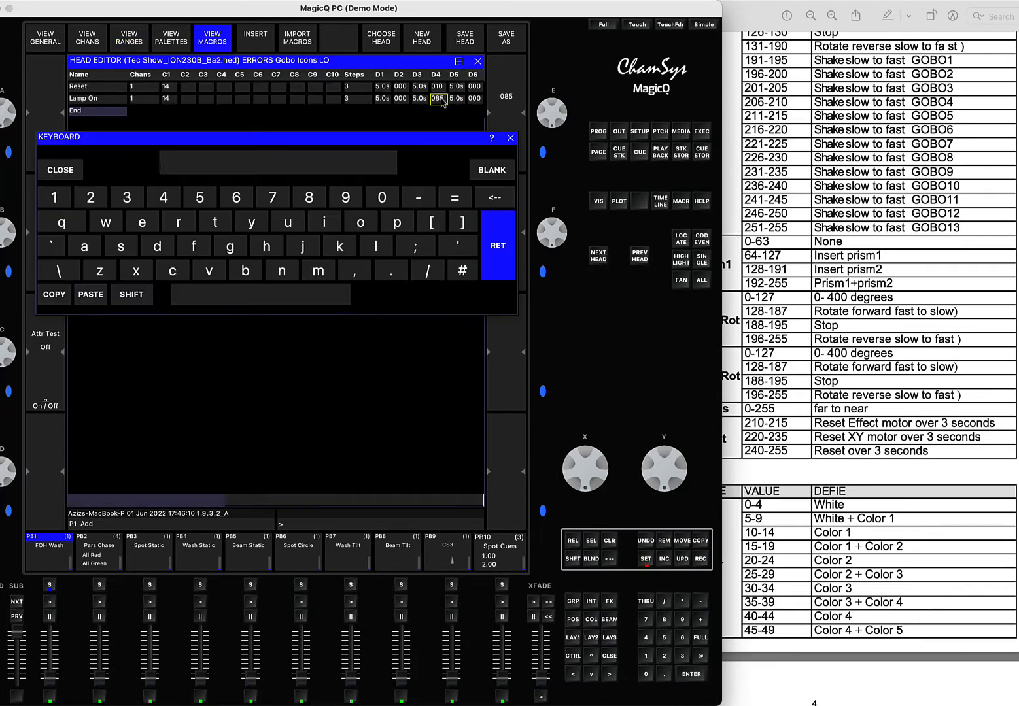
{"action": "left_click", "coordinate": [98, 198]}
{"action": "left_click", "coordinate": [121, 199]}
{"action": "left_click", "coordinate": [269, 200]}
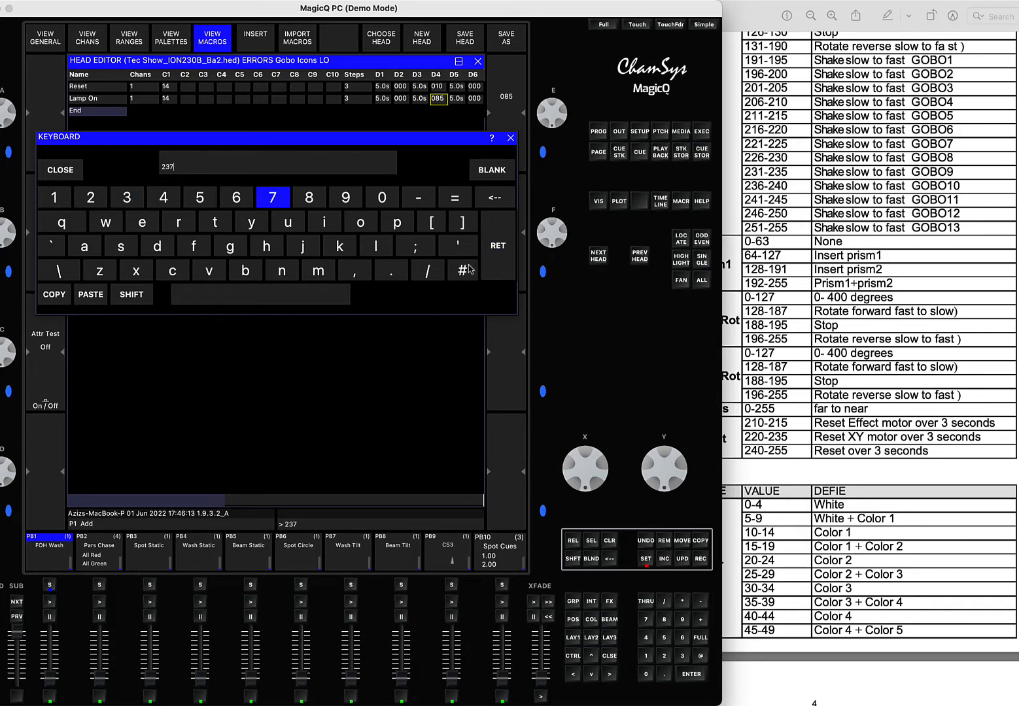
{"action": "left_click", "coordinate": [499, 260]}
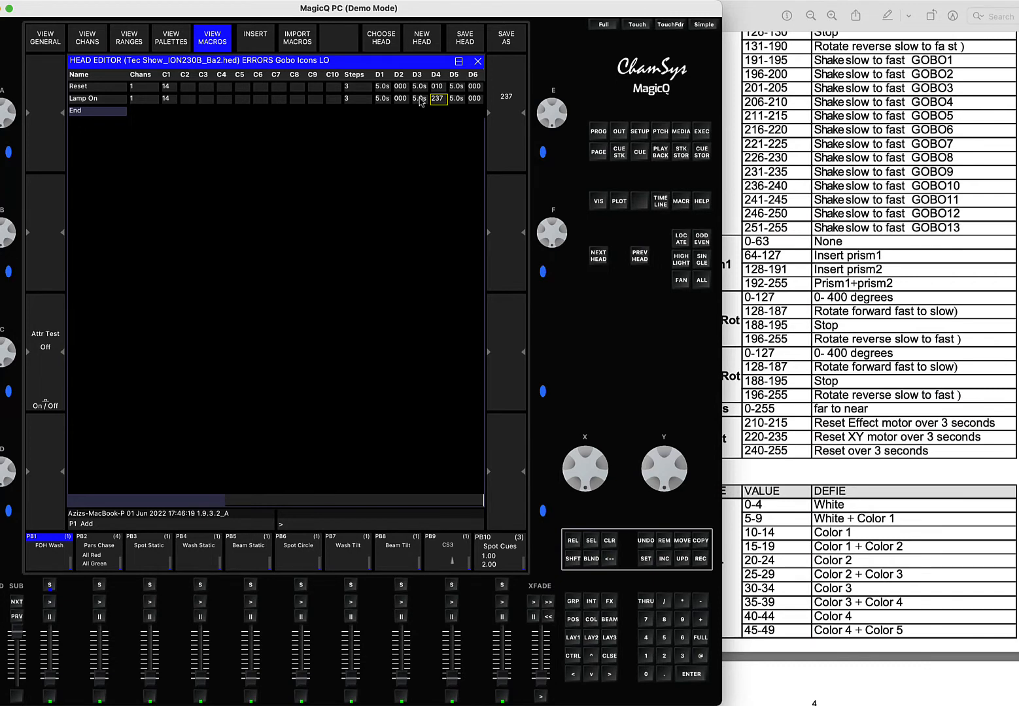
- Check the channel 14 Reset range and set the Reset macro's D4 level to 230
{"action": "left_click", "coordinate": [477, 104]}
{"action": "key", "text": "Up"}
{"action": "left_click", "coordinate": [136, 41]}
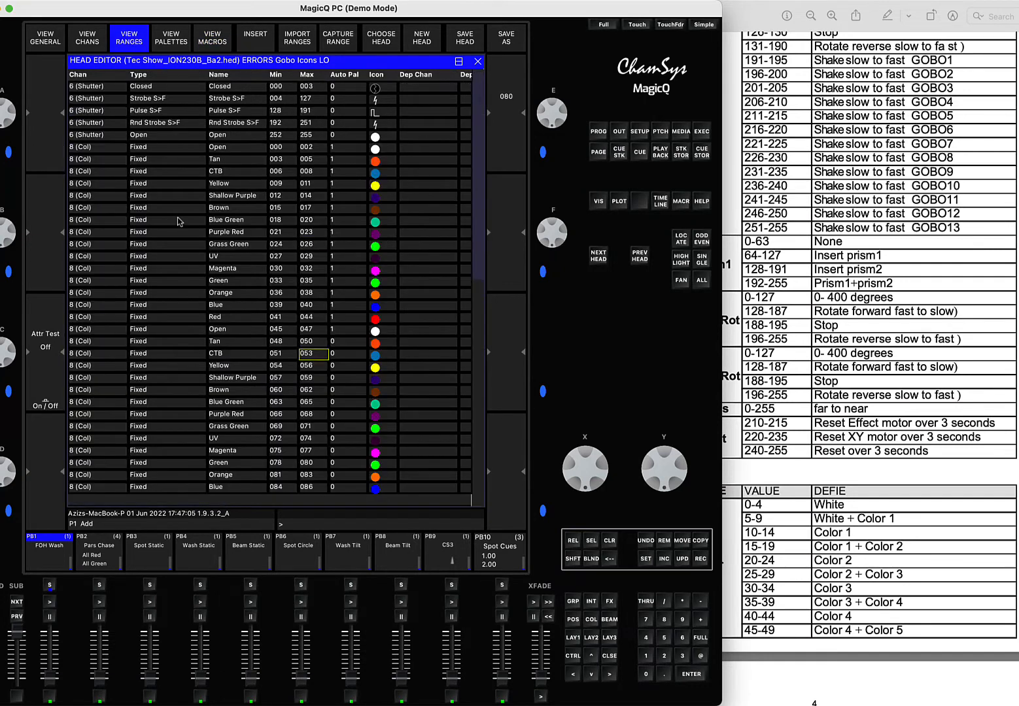
{"action": "scroll", "coordinate": [180, 222], "scroll_direction": "down", "scroll_amount": 15}
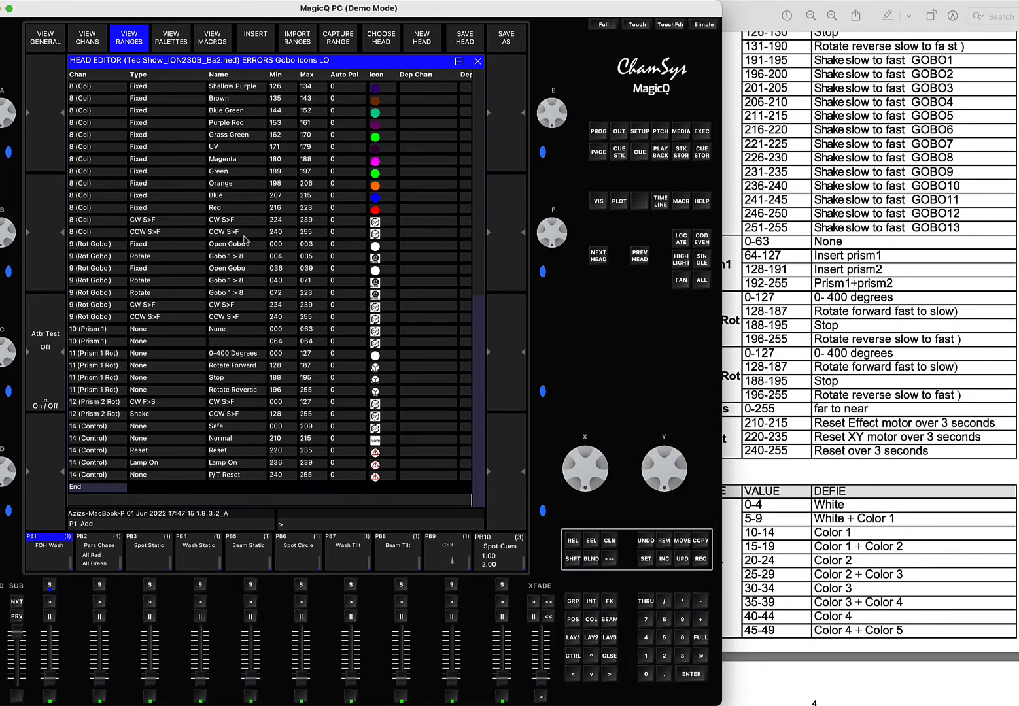
{"action": "left_click", "coordinate": [223, 34]}
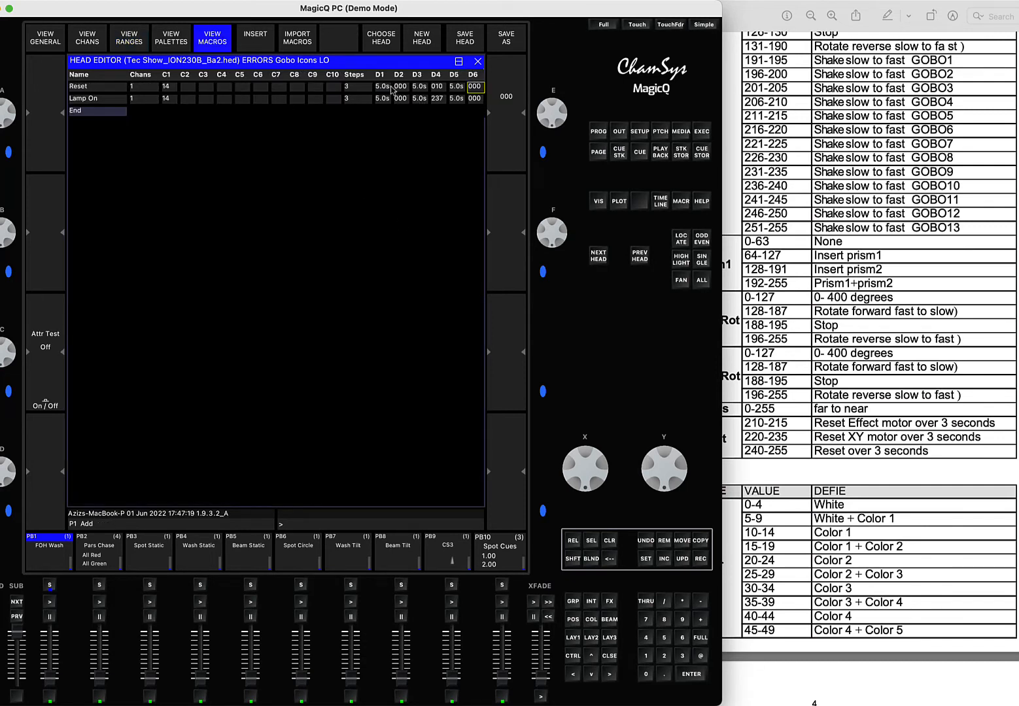
{"action": "left_click", "coordinate": [443, 90]}
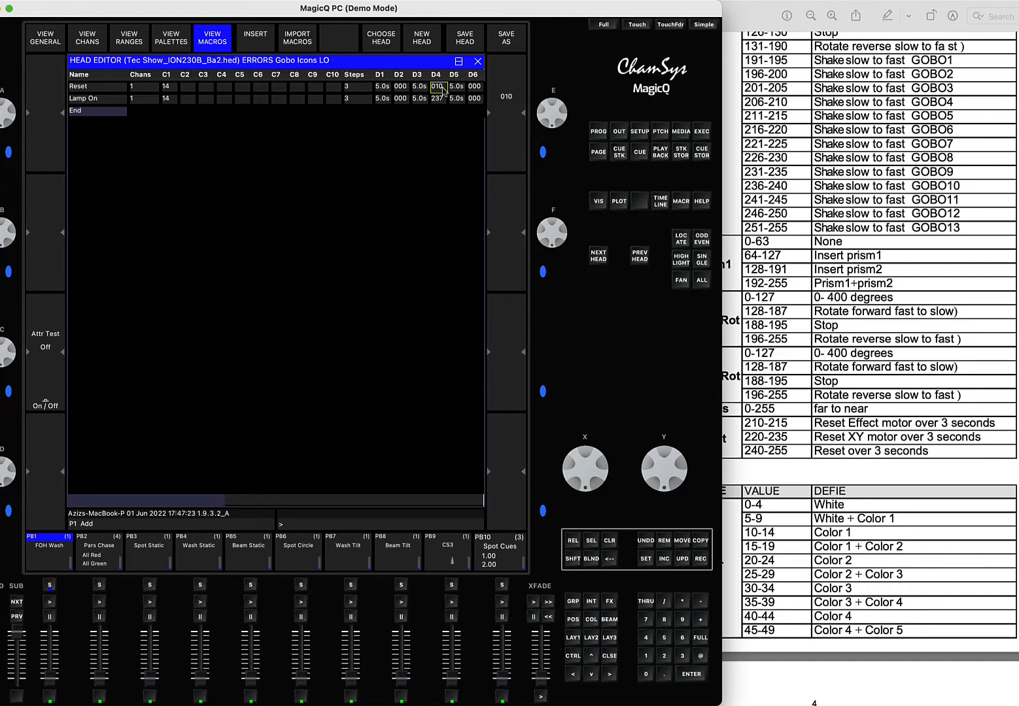
{"action": "type", "text": "230"}
{"action": "key", "text": "Return"}
- Review the head's ranges, macros, general settings and channel list for consistency after the macro edits
{"action": "left_click", "coordinate": [136, 42]}
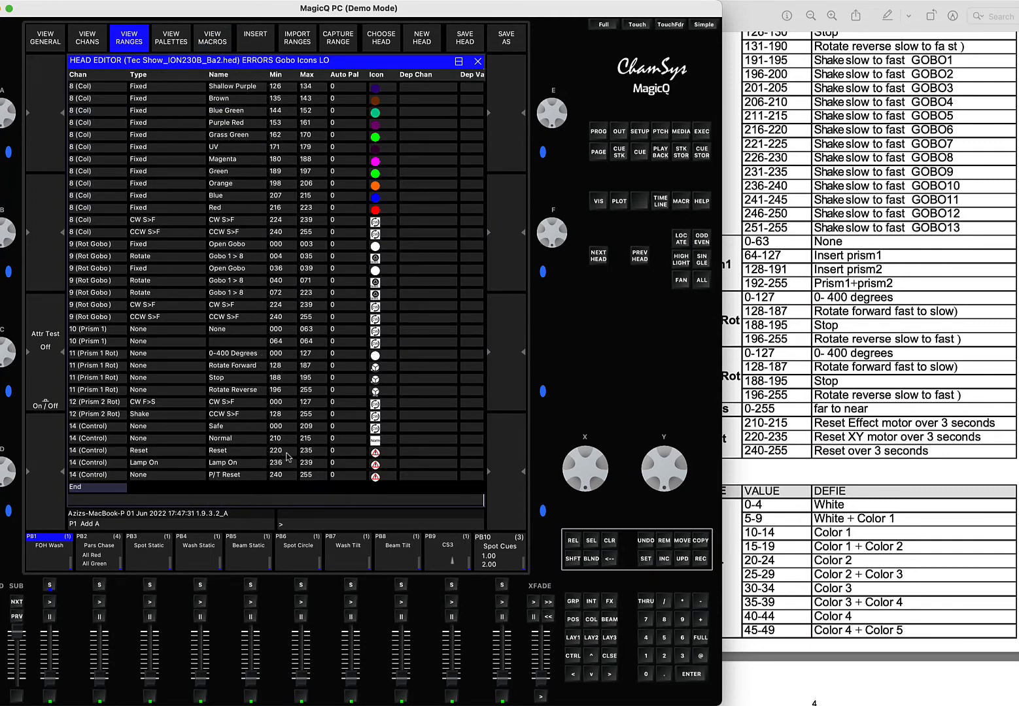
{"action": "left_click", "coordinate": [219, 39]}
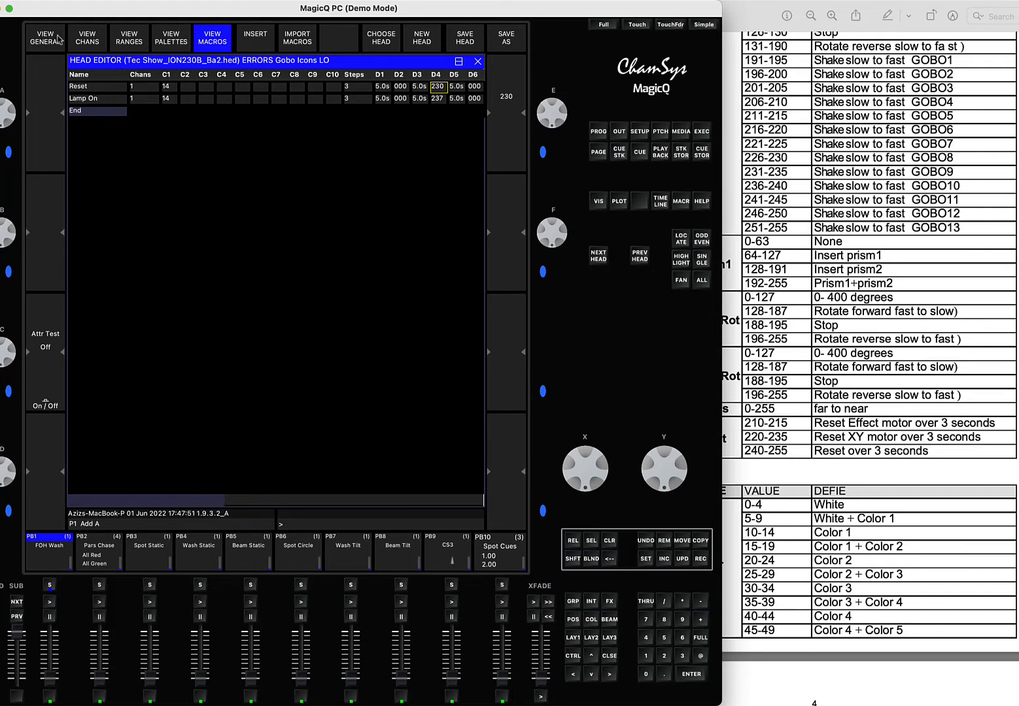
{"action": "left_click", "coordinate": [65, 40]}
{"action": "left_click", "coordinate": [99, 40]}
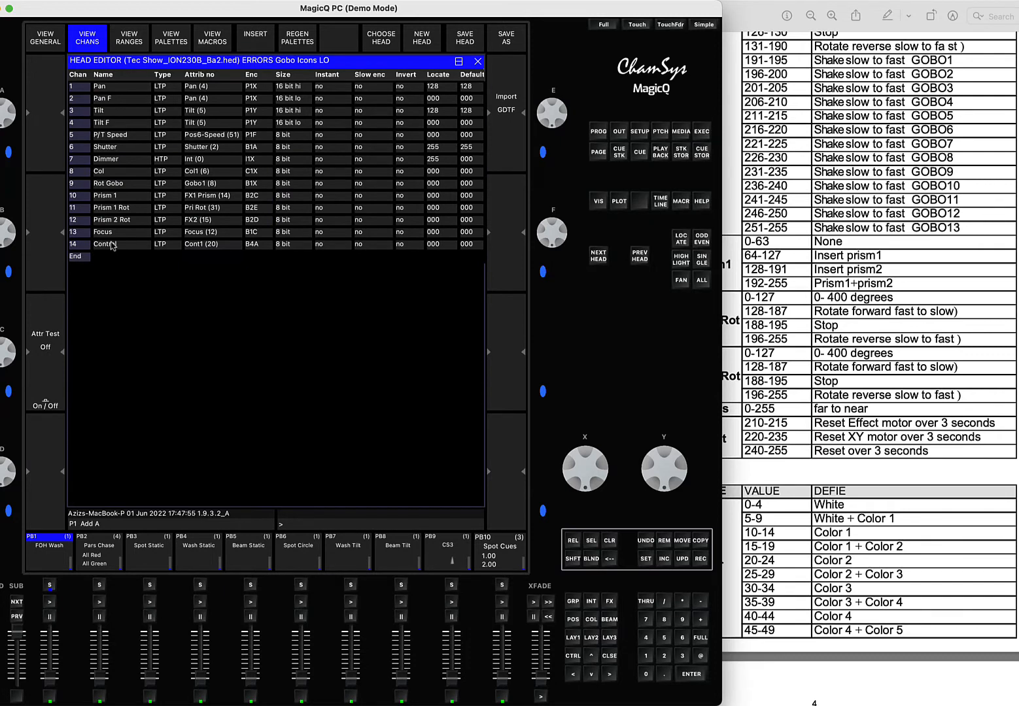
{"action": "left_click", "coordinate": [134, 40]}
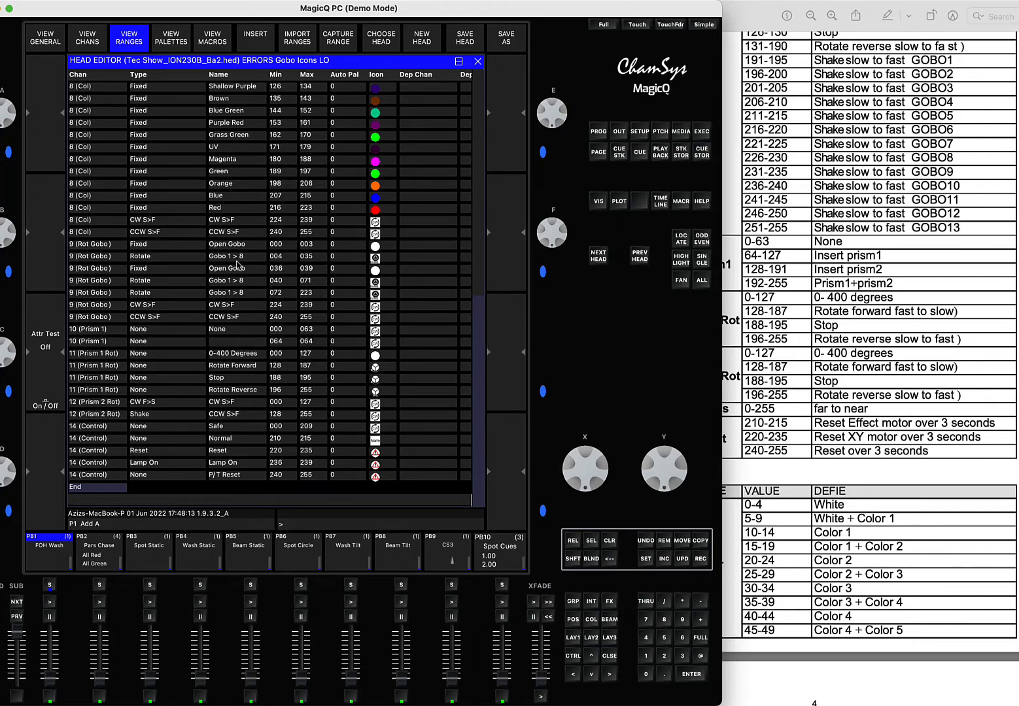
{"action": "left_click", "coordinate": [90, 40]}
{"action": "left_click", "coordinate": [43, 39]}
{"action": "left_click", "coordinate": [73, 41]}
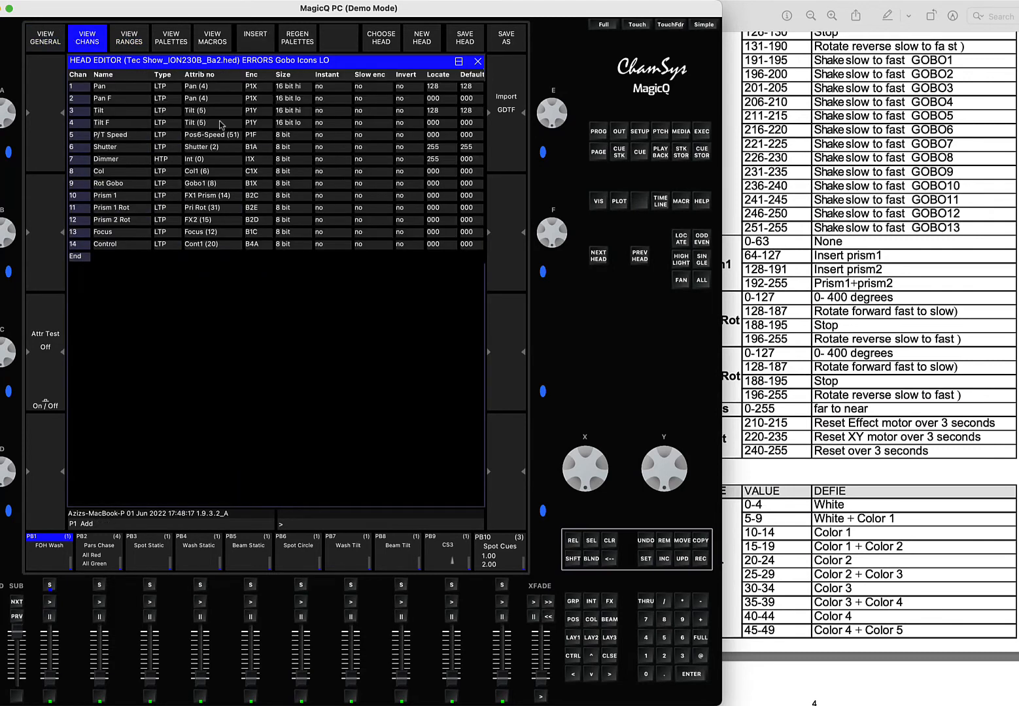
- Examine the channels' Locate, Default and Highlight levels, and compare the Shutter levels with the Shutter ranges
{"action": "left_click", "coordinate": [365, 112]}
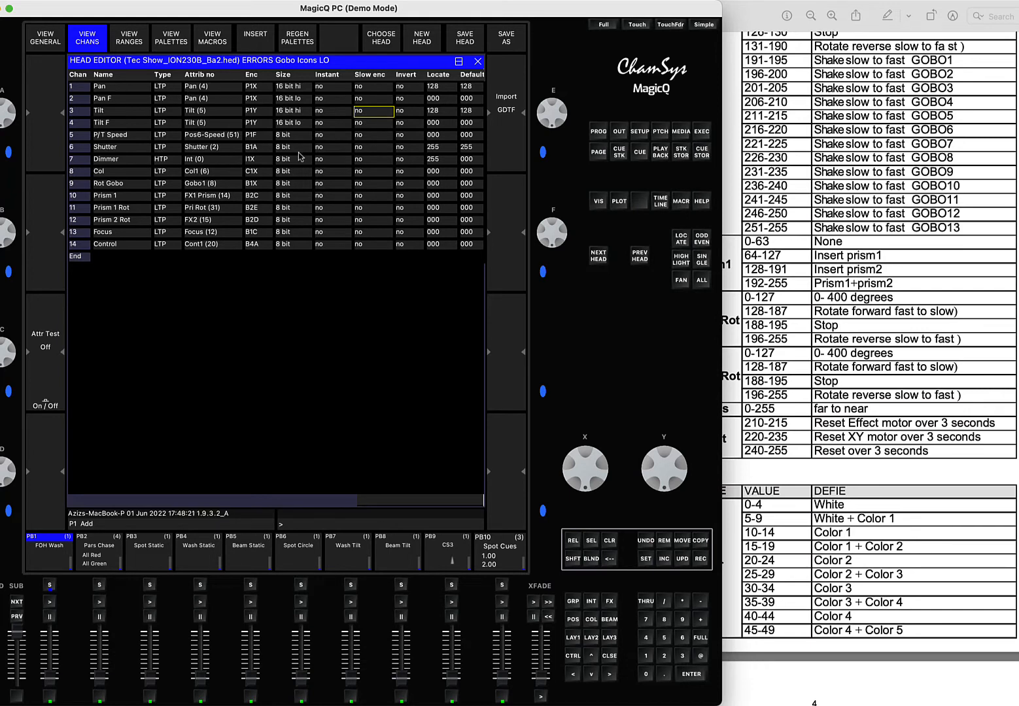
{"action": "left_click", "coordinate": [450, 162]}
{"action": "left_click", "coordinate": [443, 90]}
{"action": "key", "text": "Right"}
{"action": "key", "text": "Right"}
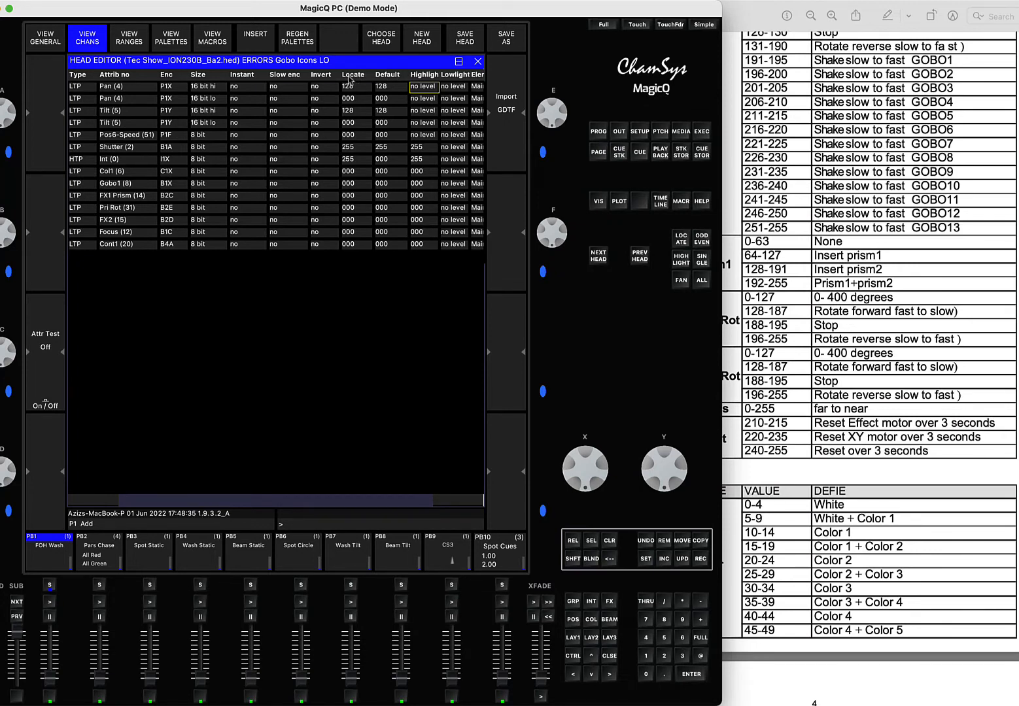
{"action": "left_click", "coordinate": [144, 151]}
{"action": "left_click", "coordinate": [389, 151]}
{"action": "left_click", "coordinate": [128, 46]}
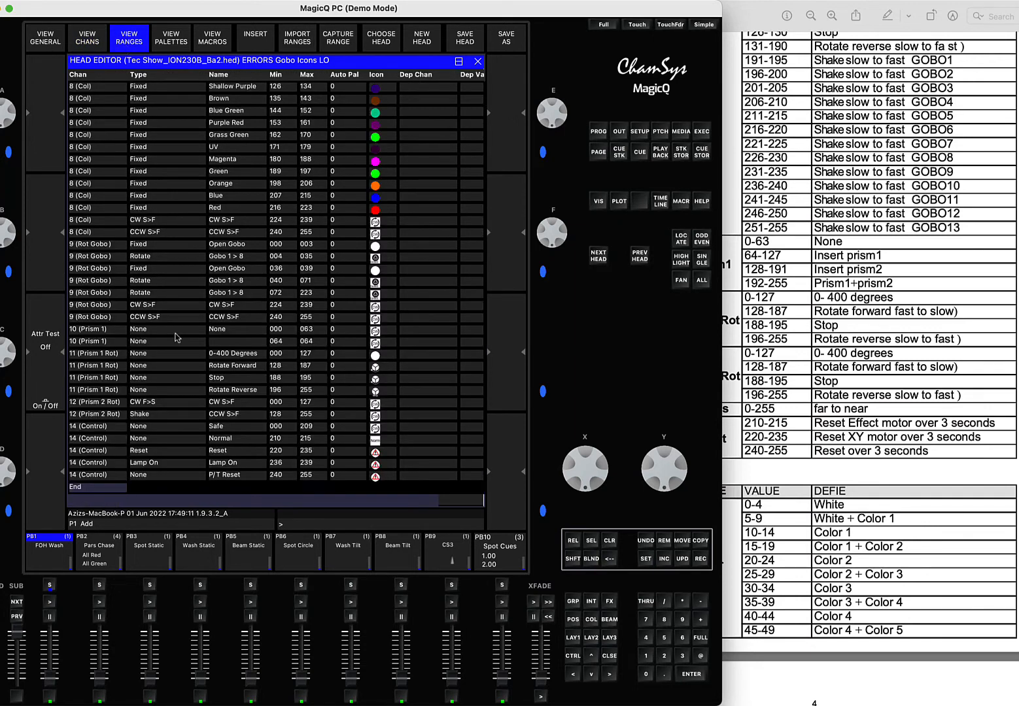
{"action": "scroll", "coordinate": [176, 338], "scroll_direction": "up", "scroll_amount": 10}
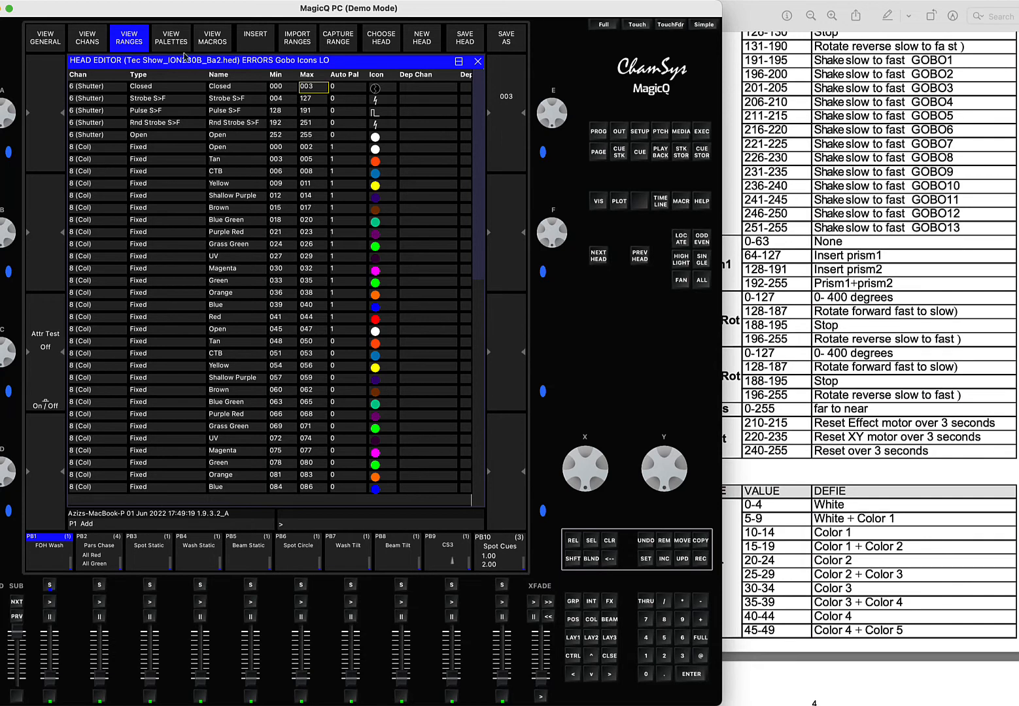
{"action": "left_click", "coordinate": [93, 38]}
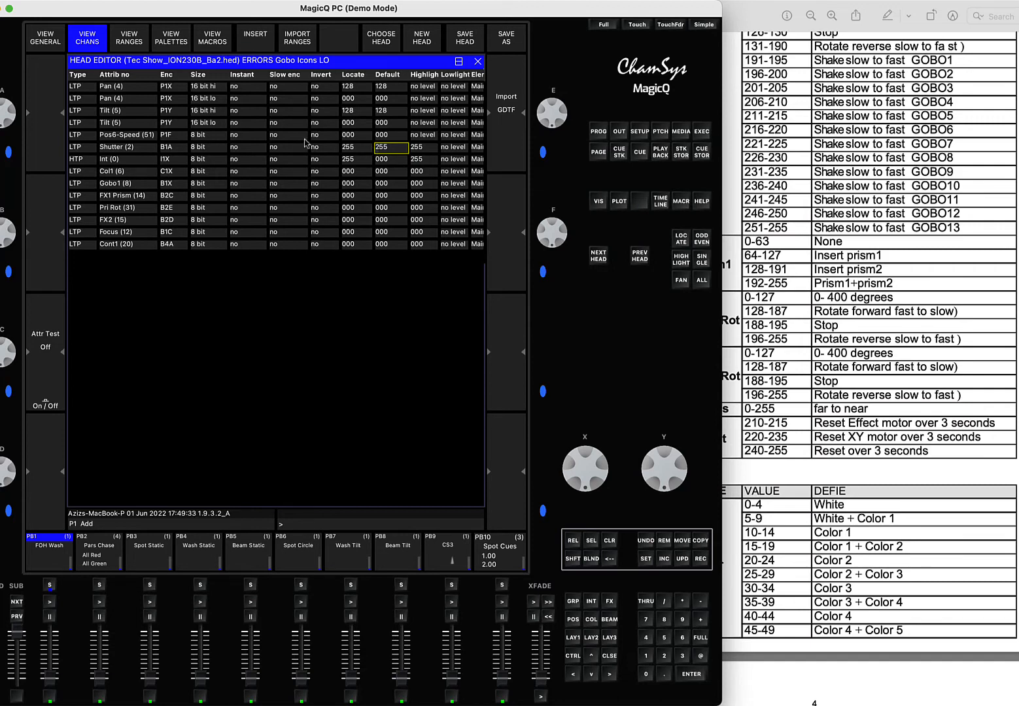
- Insert a new Colour entry in the head's palette list and open its number of channels without changing it
{"action": "scroll", "coordinate": [306, 135], "scroll_direction": "up", "scroll_amount": 5}
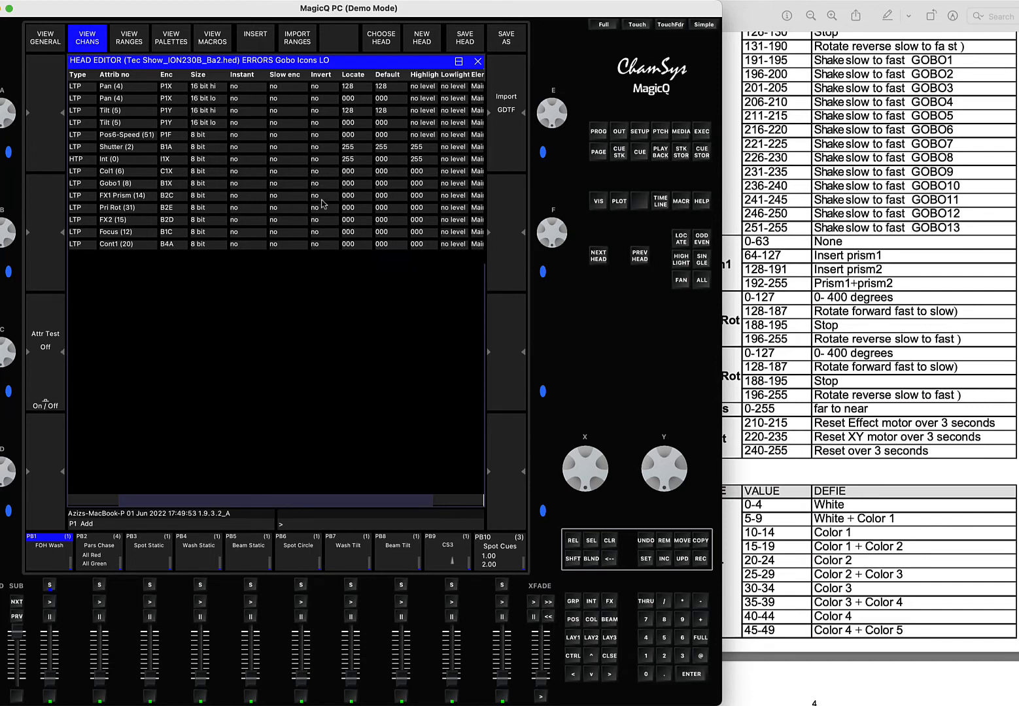
{"action": "left_click", "coordinate": [355, 199]}
{"action": "left_click", "coordinate": [359, 139]}
{"action": "left_click", "coordinate": [386, 136]}
{"action": "left_click", "coordinate": [179, 41]}
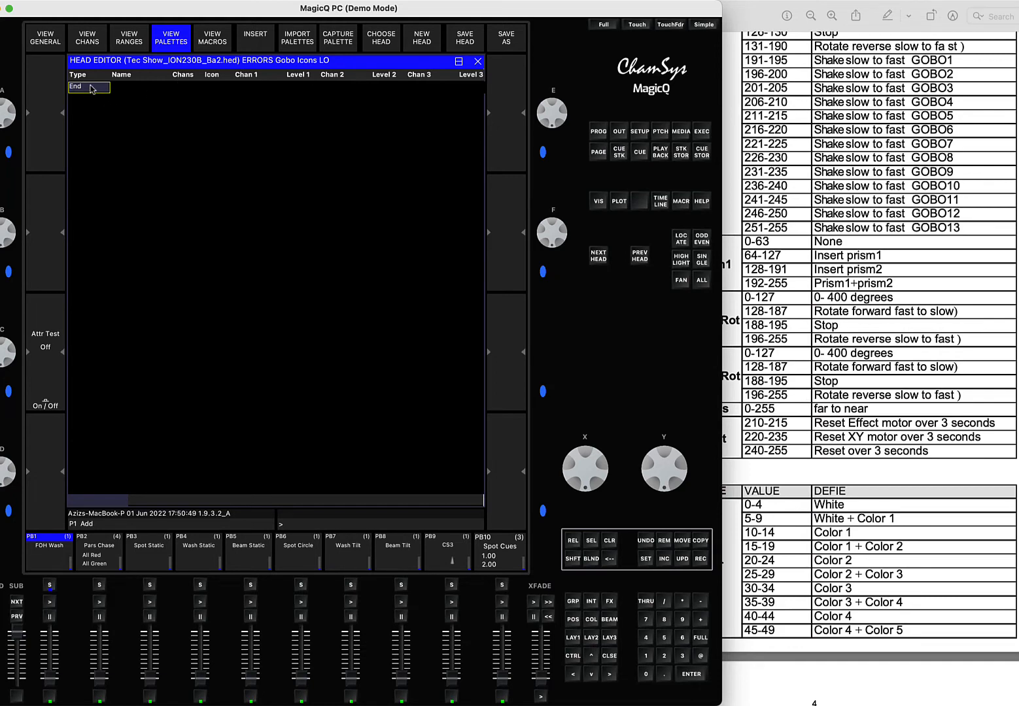
{"action": "left_click", "coordinate": [252, 35]}
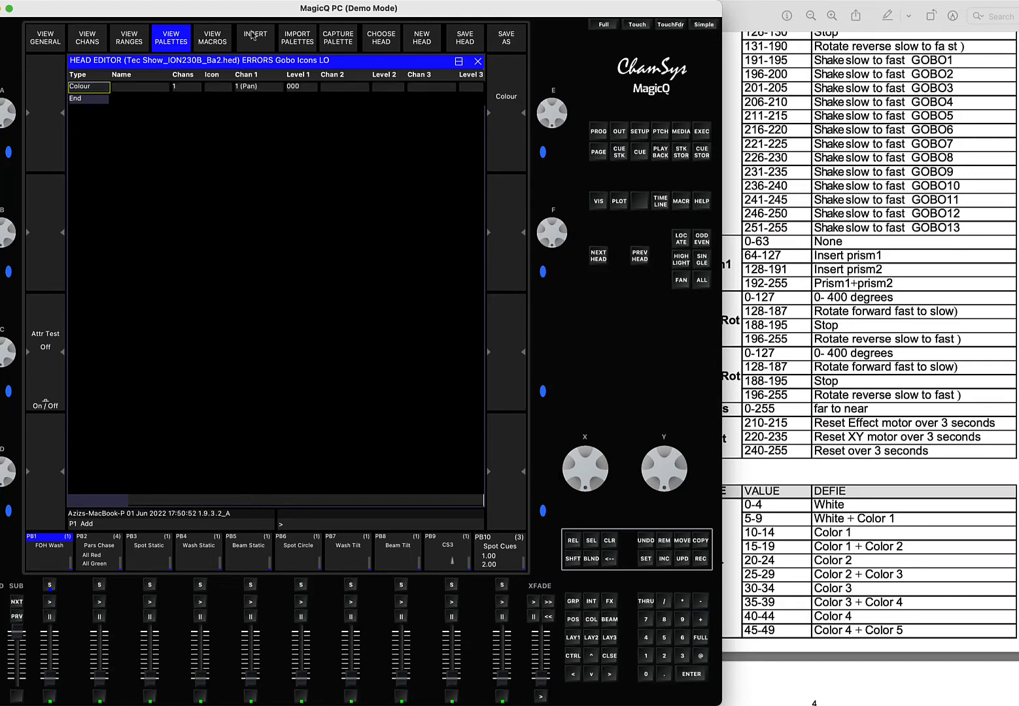
{"action": "left_click", "coordinate": [177, 90]}
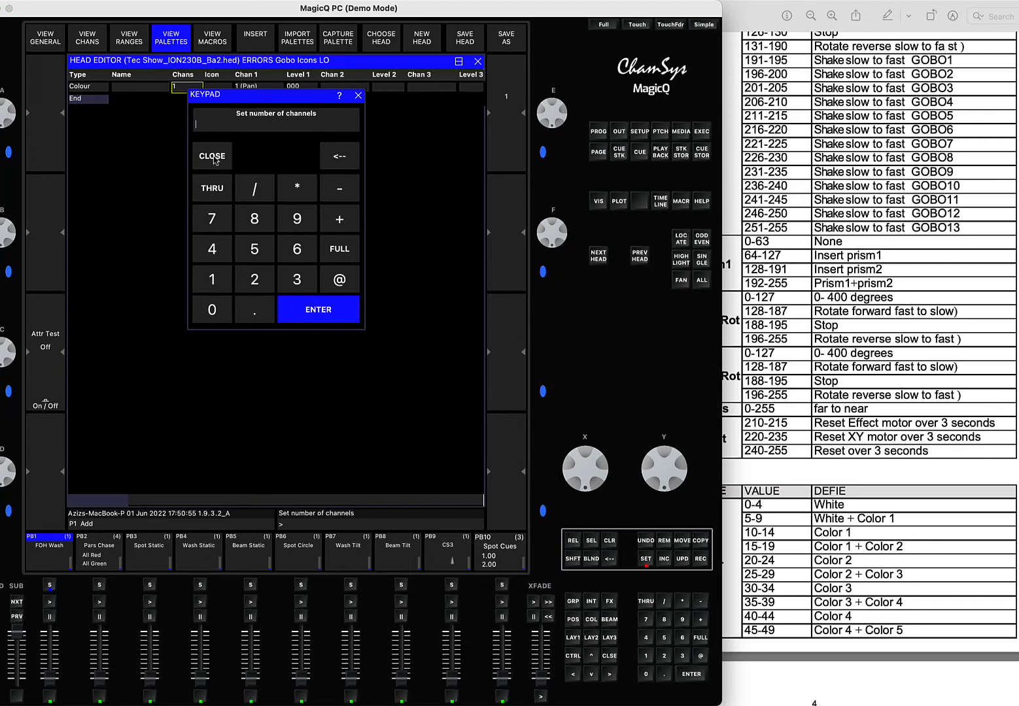
{"action": "left_click", "coordinate": [213, 157]}
- Look up the Col1 colour channel in the head's channel list
{"action": "left_click", "coordinate": [81, 41]}
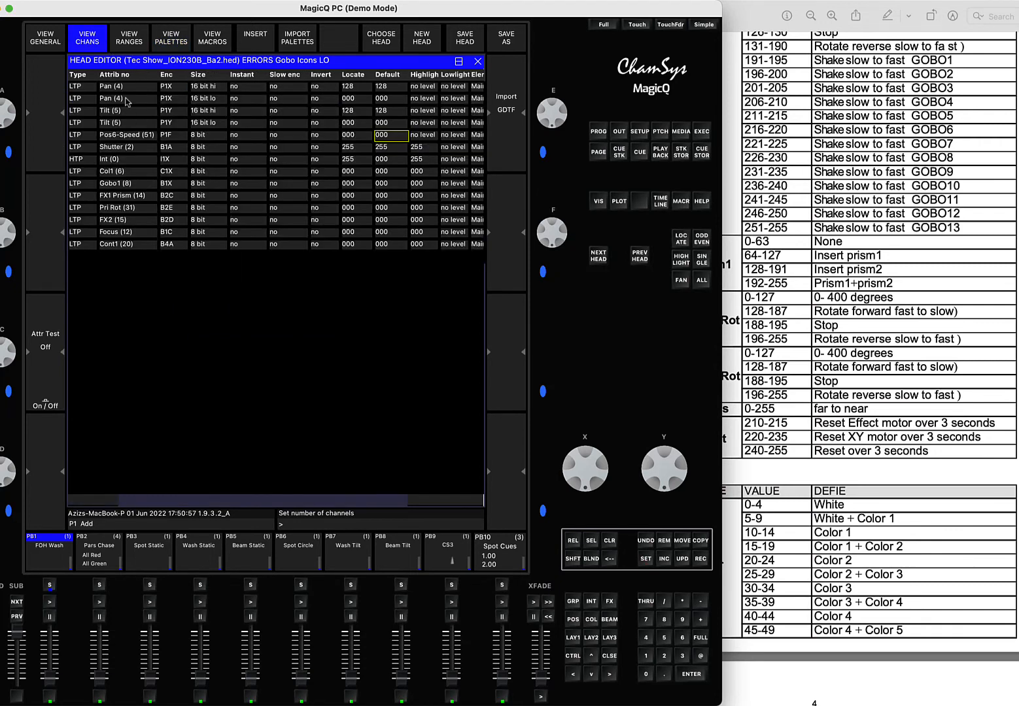
{"action": "left_click", "coordinate": [124, 174]}
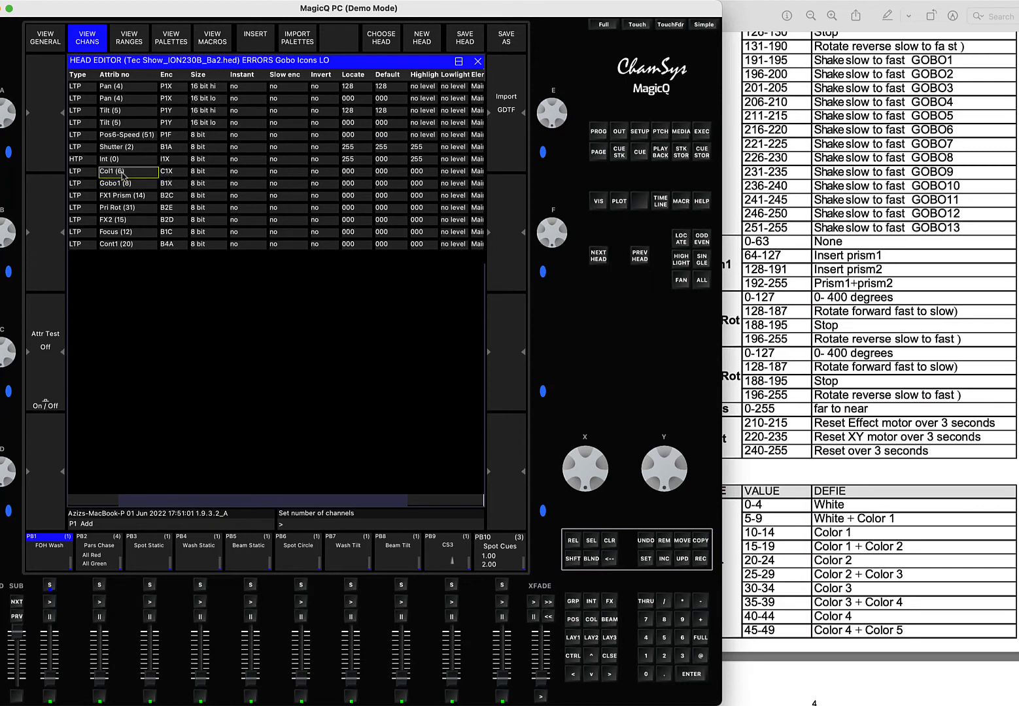
{"action": "key", "text": "Left"}
{"action": "key", "text": "Left"}
{"action": "key", "text": "Left"}
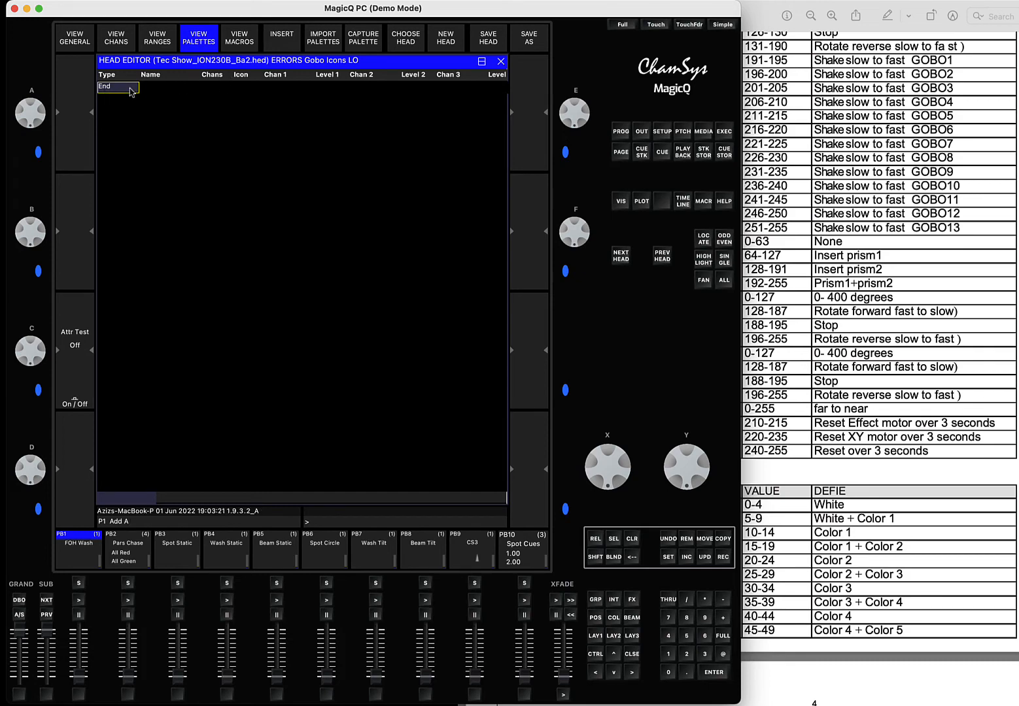
- Insert a Colour palette entry and assign its Chan 1 to channel 008 Col
{"action": "left_click", "coordinate": [282, 38]}
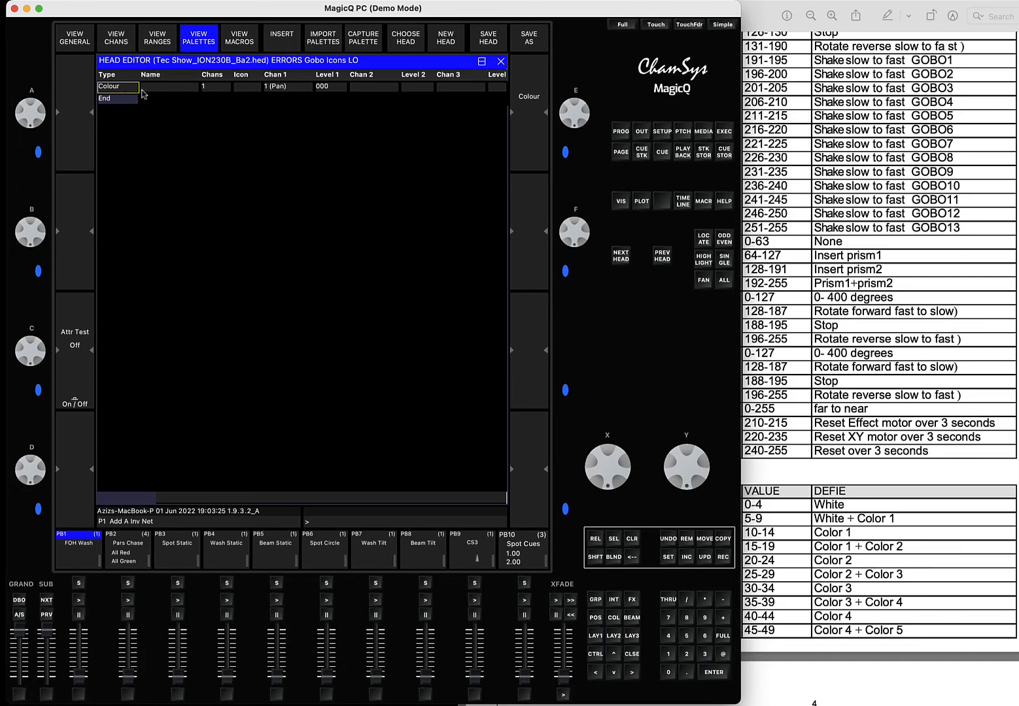
{"action": "left_click", "coordinate": [223, 91]}
{"action": "left_click", "coordinate": [278, 91]}
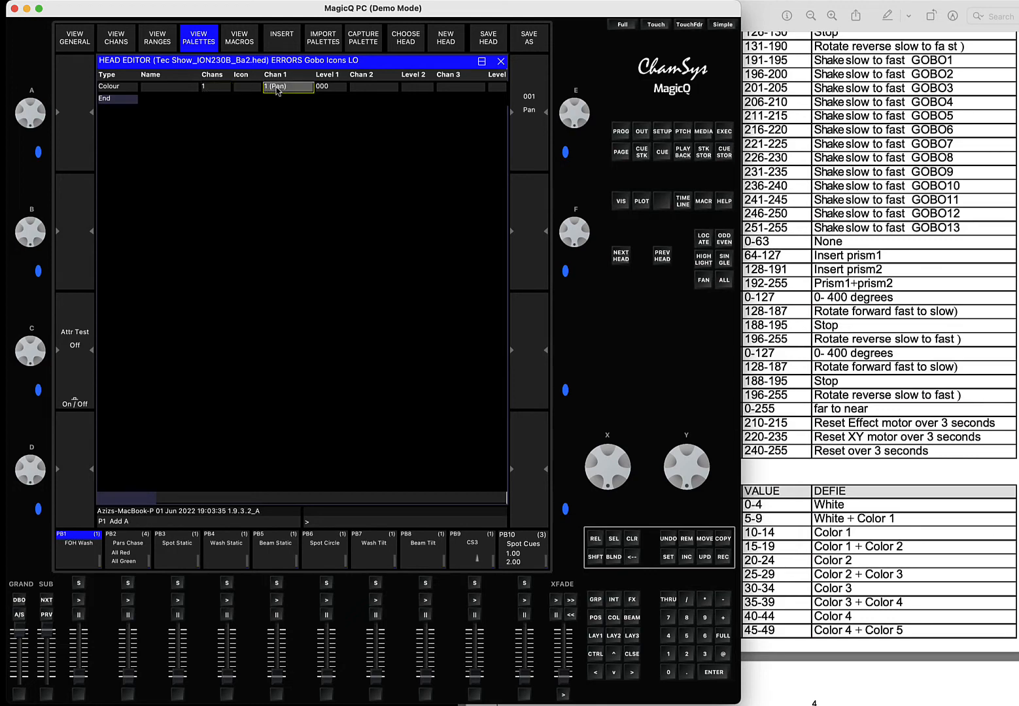
{"action": "left_click", "coordinate": [278, 91]}
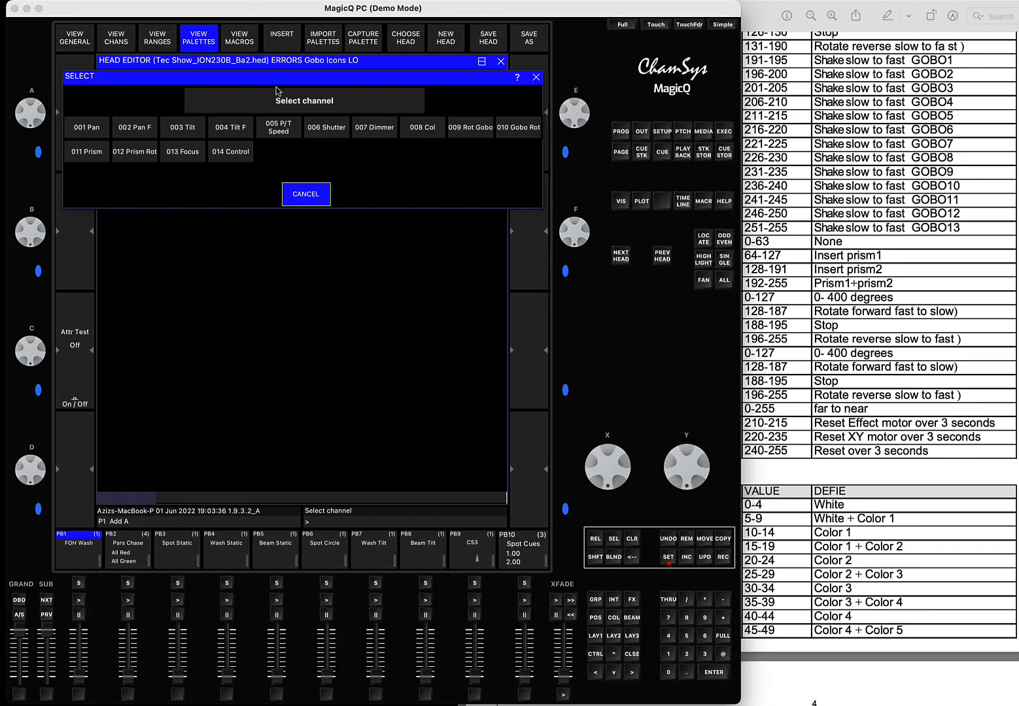
{"action": "left_click", "coordinate": [428, 130]}
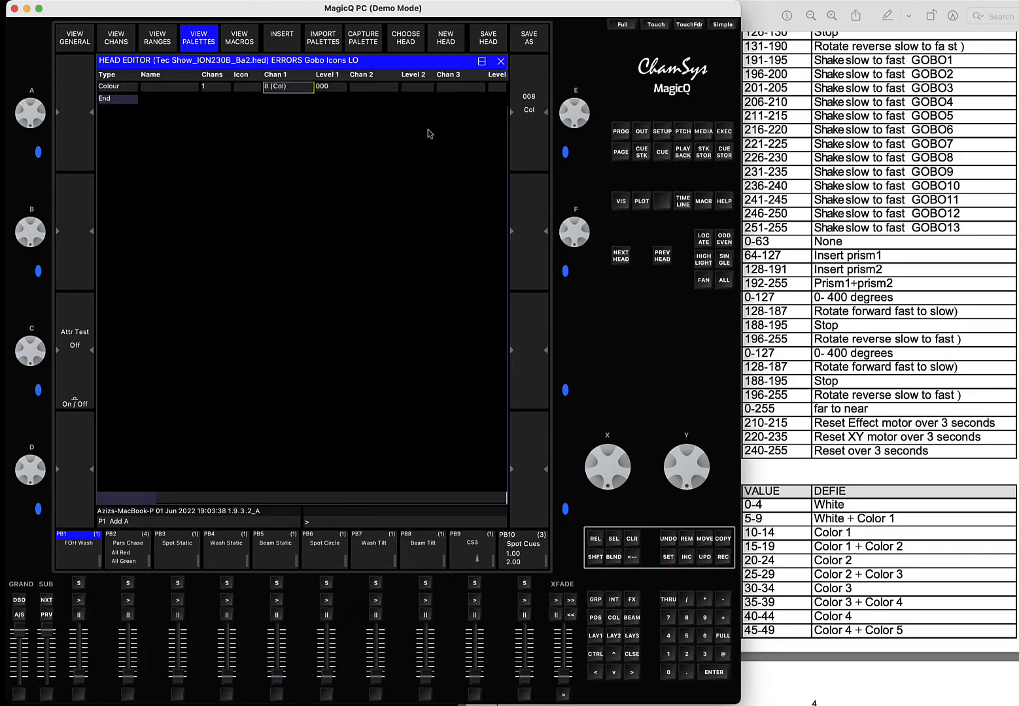
- Inspect the Colour palette entry's Level 1 input and check the Col values in the head's ranges
{"action": "left_click", "coordinate": [335, 91]}
{"action": "left_click", "coordinate": [335, 92]}
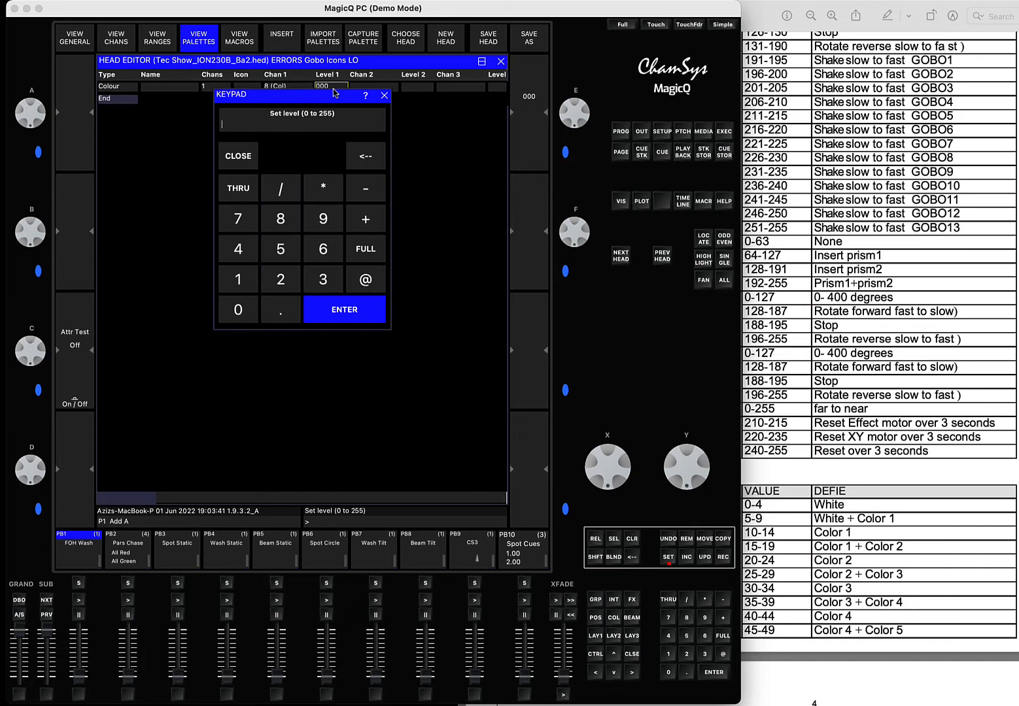
{"action": "left_click", "coordinate": [247, 157]}
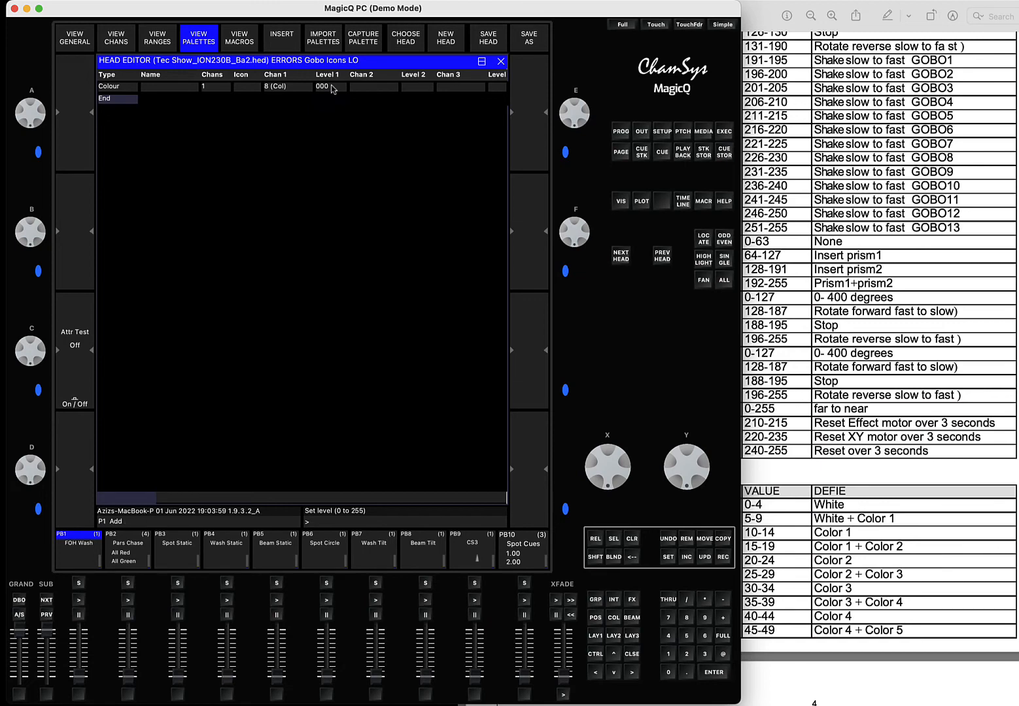
{"action": "left_click", "coordinate": [154, 36]}
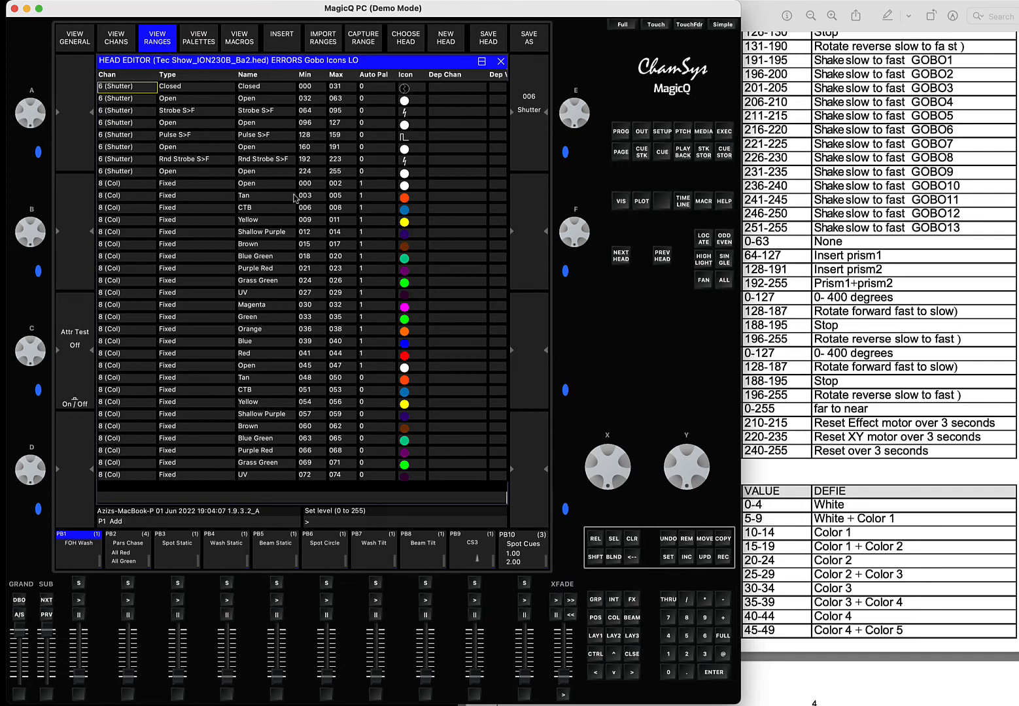
{"action": "left_click", "coordinate": [199, 43]}
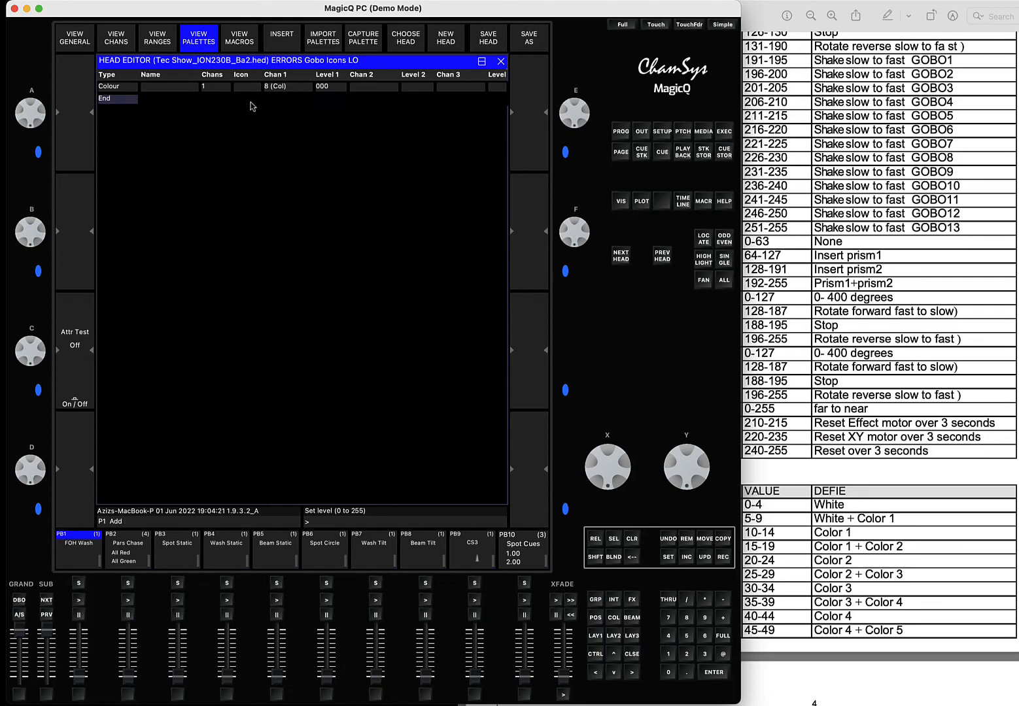
- Set the Colour palette entry's number of channels to 3 and view the channel choices for Chan 1
{"action": "left_click", "coordinate": [213, 89]}
{"action": "type", "text": "3"}
{"action": "key", "text": "Return"}
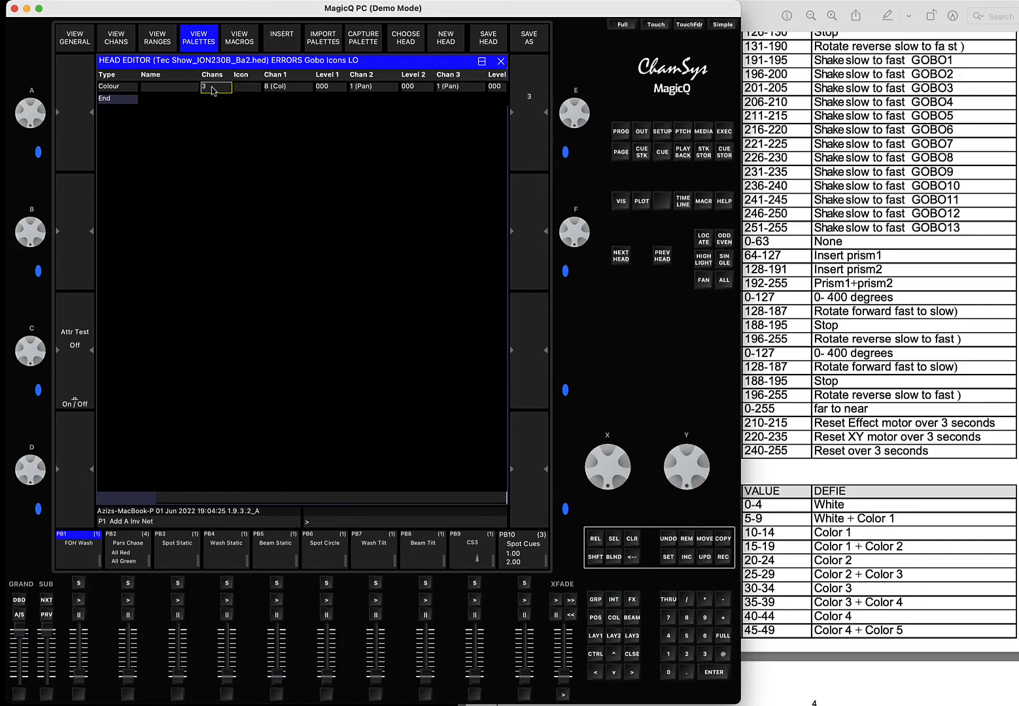
{"action": "double_click", "coordinate": [285, 89]}
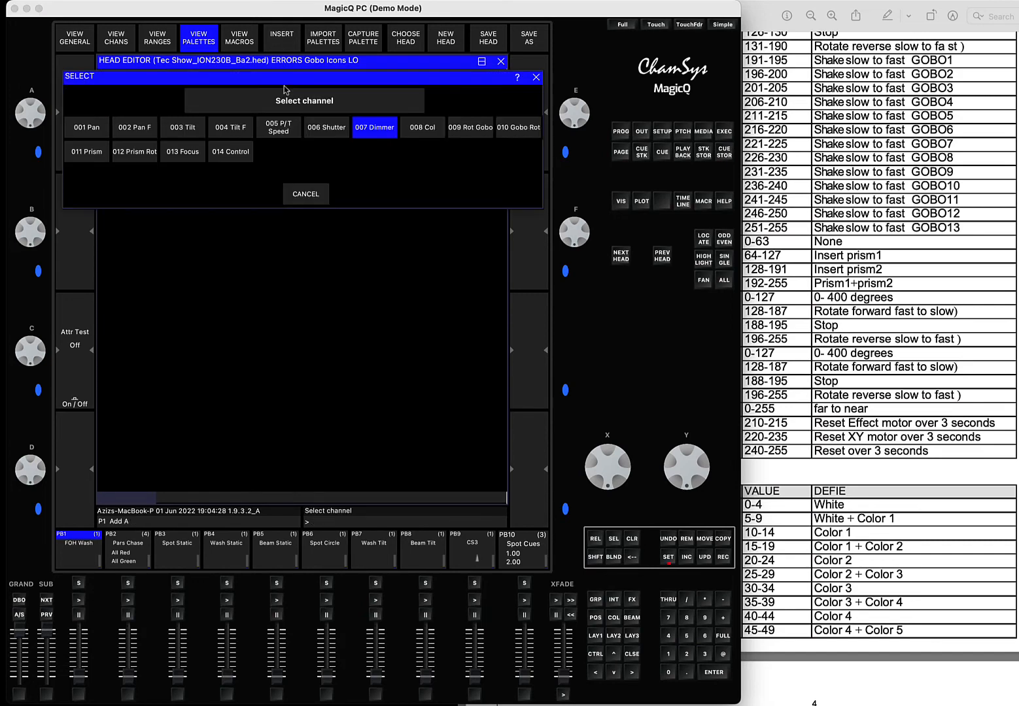
{"action": "left_click", "coordinate": [306, 196]}
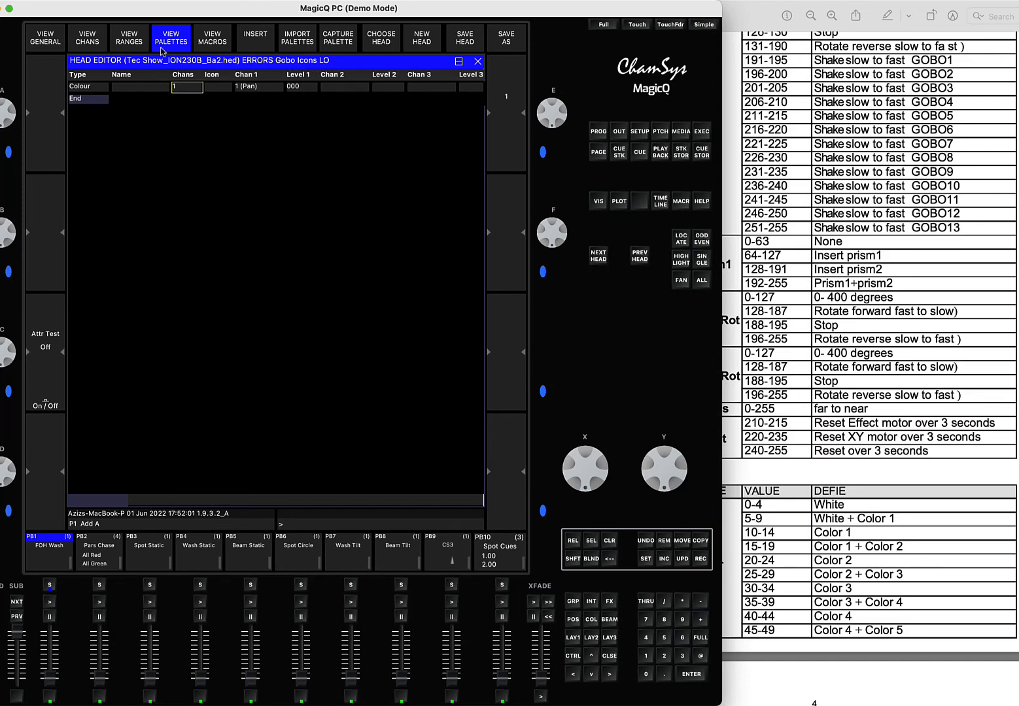
- Review the head's full range list from the Shutter entries through the Col, Rot Gobo, Prism and Control entries
{"action": "left_click", "coordinate": [121, 39]}
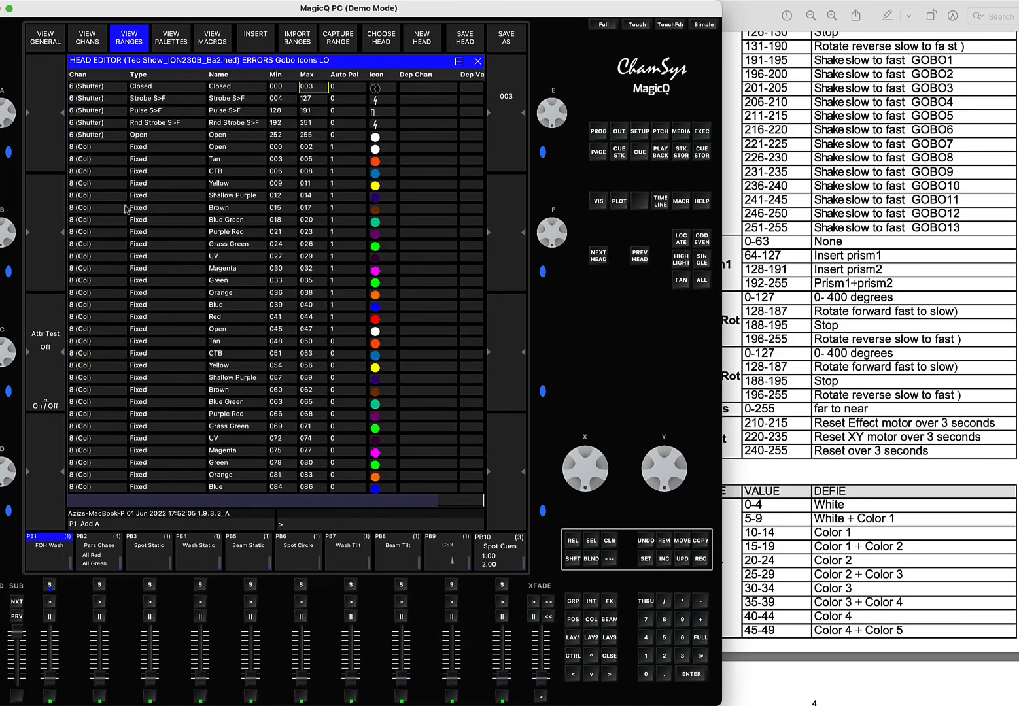
{"action": "scroll", "coordinate": [125, 209], "scroll_direction": "down", "scroll_amount": 20}
{"action": "scroll", "coordinate": [126, 208], "scroll_direction": "down", "scroll_amount": 10}
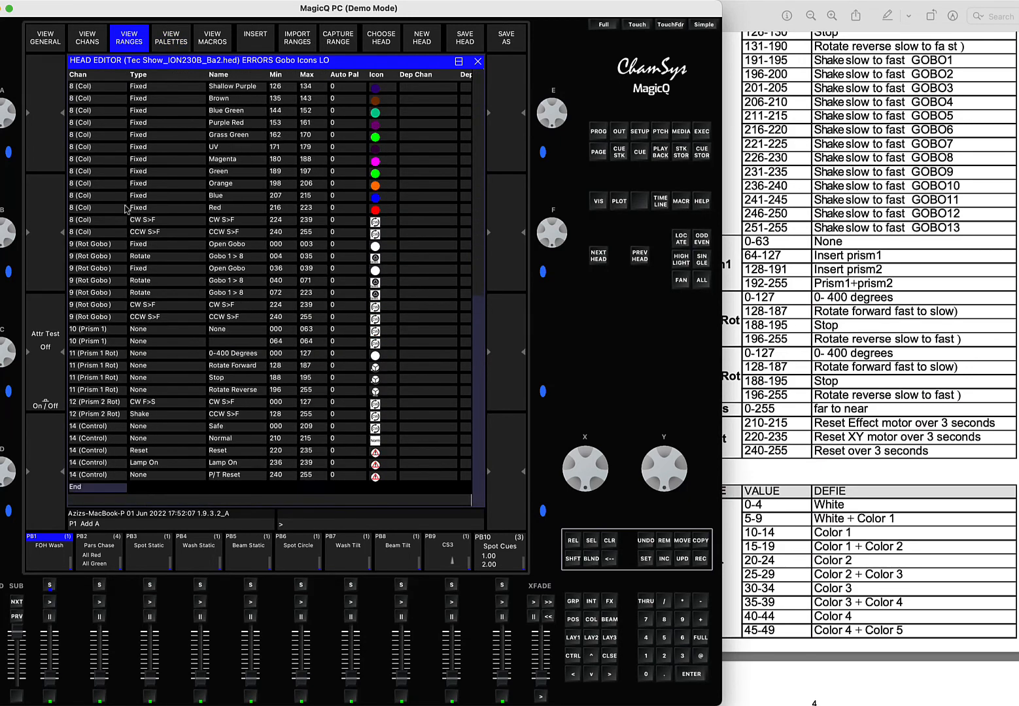
{"action": "left_click", "coordinate": [107, 247]}
{"action": "key", "text": "Page_Down"}
{"action": "key", "text": "Page_Down"}
{"action": "scroll", "coordinate": [377, 312], "scroll_direction": "up", "scroll_amount": 20}
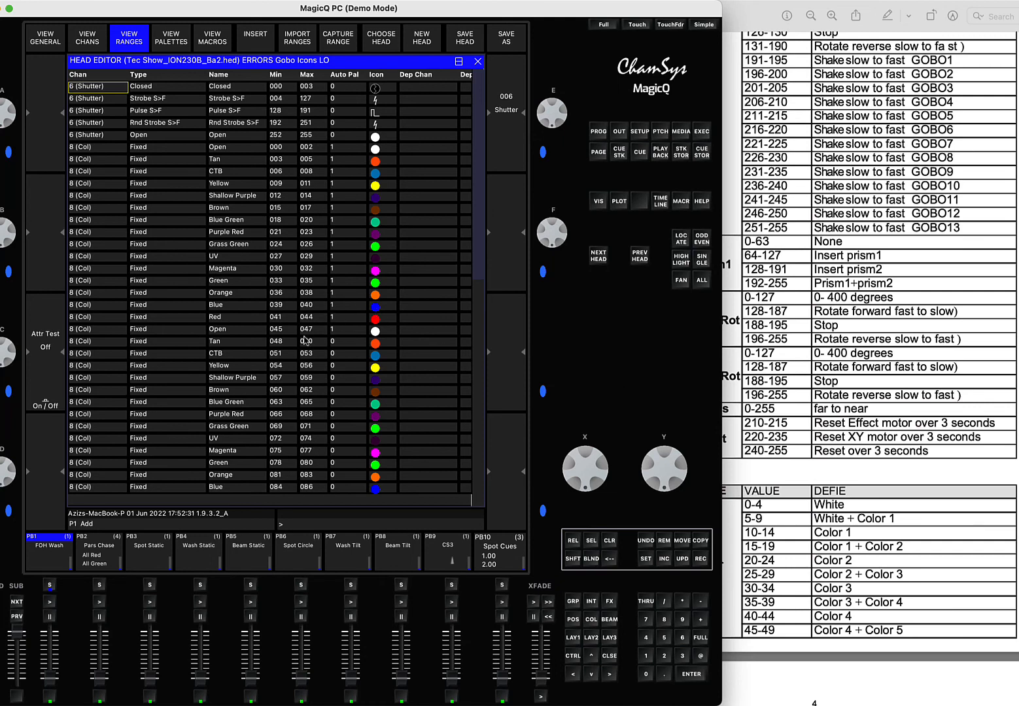
{"action": "scroll", "coordinate": [306, 341], "scroll_direction": "down", "scroll_amount": 20}
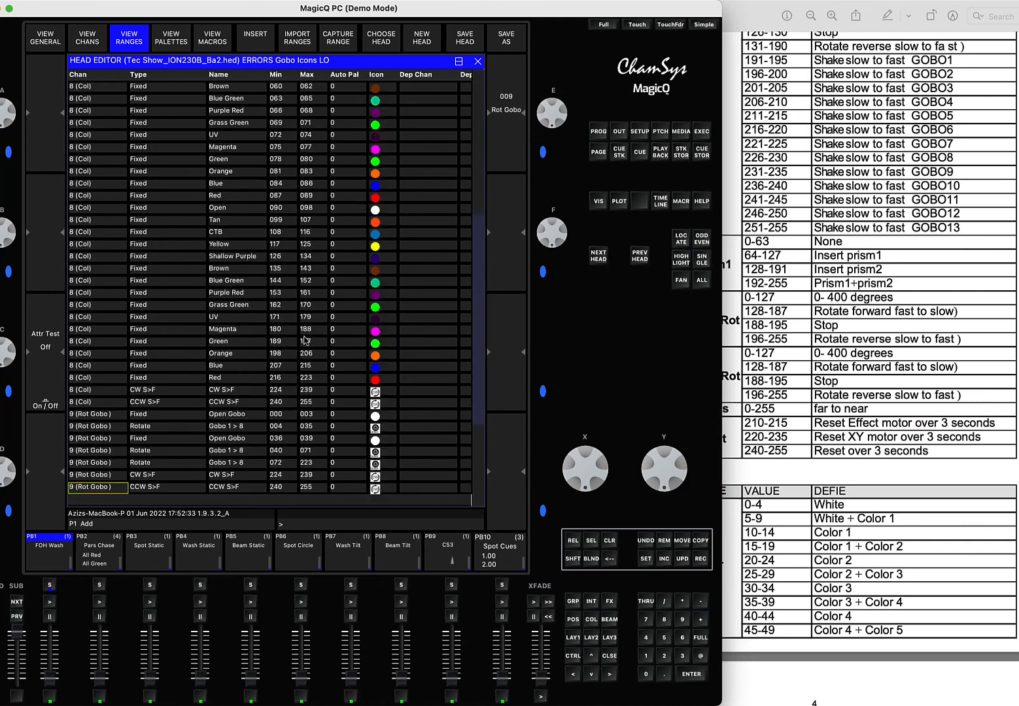
{"action": "scroll", "coordinate": [306, 341], "scroll_direction": "down", "scroll_amount": 5}
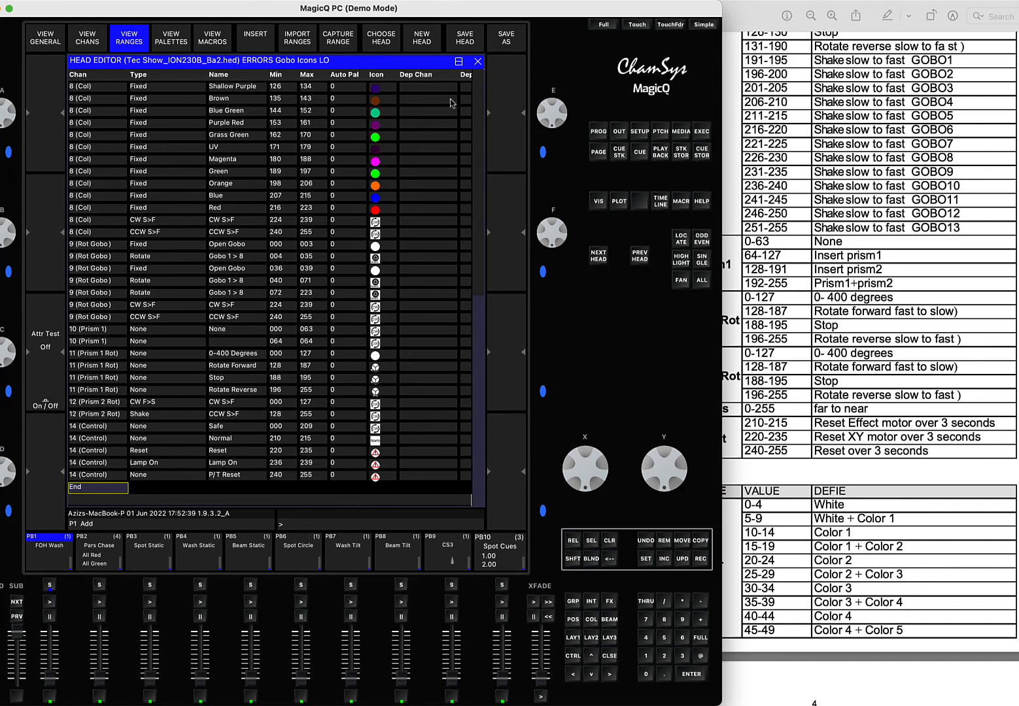
- Leave the range list for the head's general section and show layout 1 with the Group, Position, Colour and Beam windows
{"action": "left_click", "coordinate": [52, 43]}
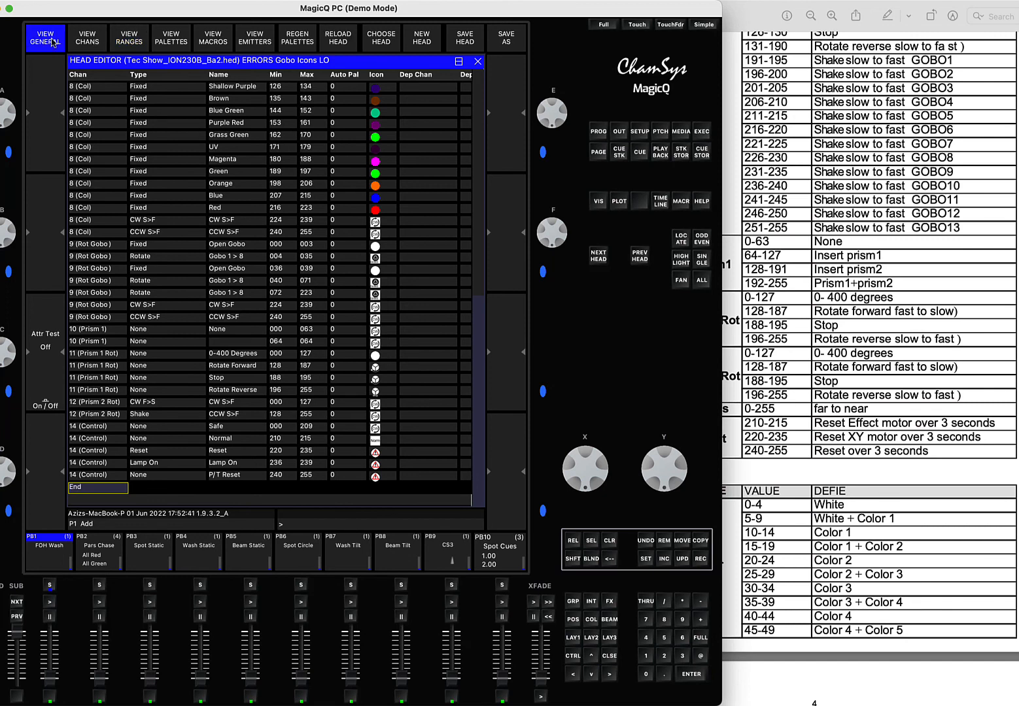
{"action": "left_click", "coordinate": [571, 641]}
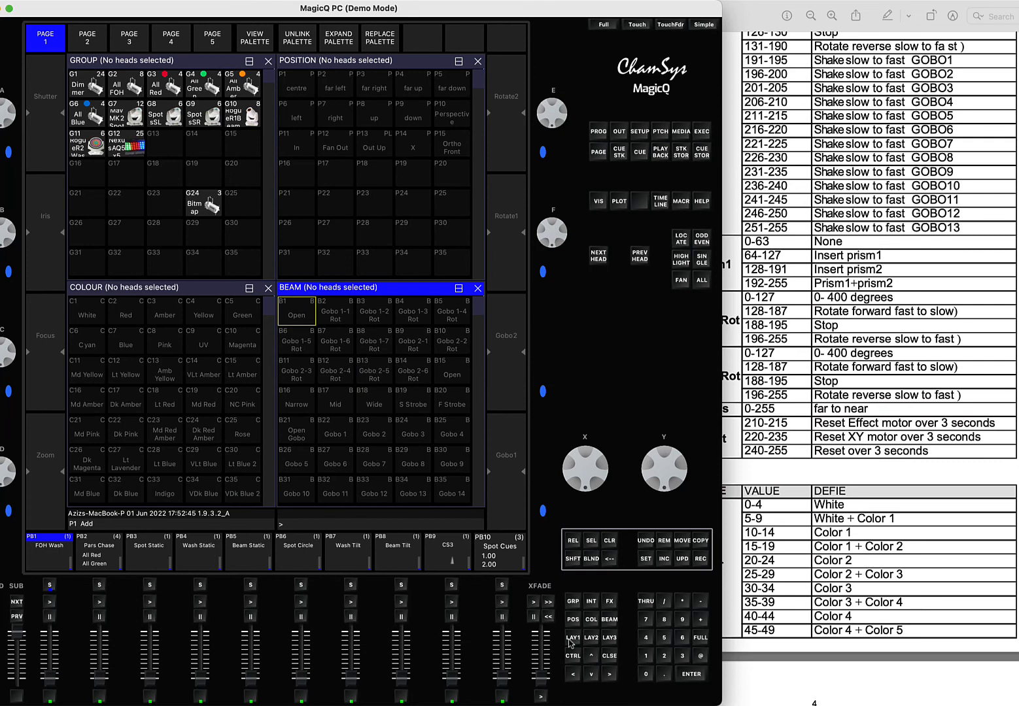